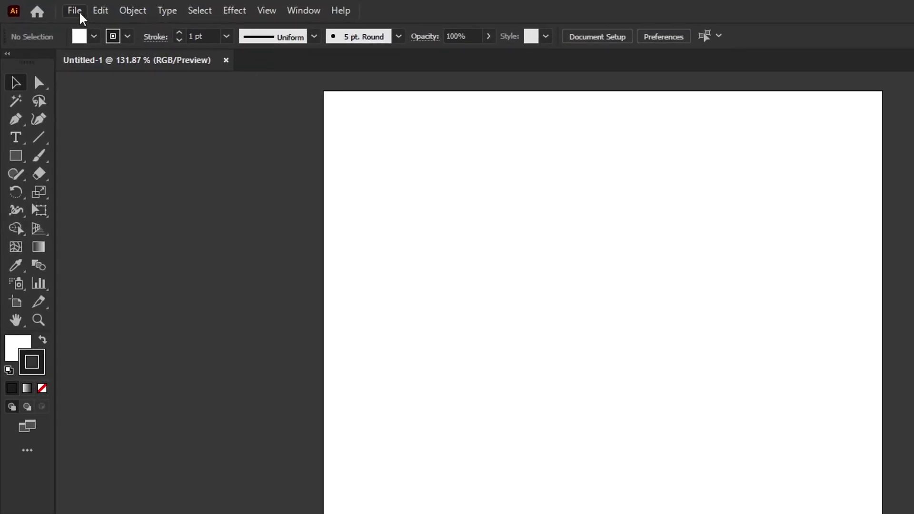
Step: Turn on Simulate Colored Paper in the document setup and set the paper colour to black
{"action": "left_click", "coordinate": [46, 6]}
{"action": "left_click", "coordinate": [113, 241]}
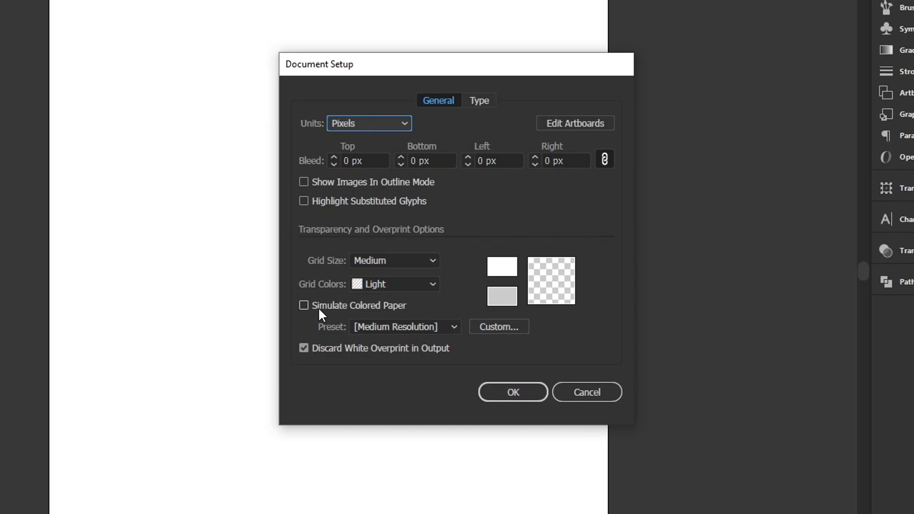
{"action": "left_click", "coordinate": [318, 310]}
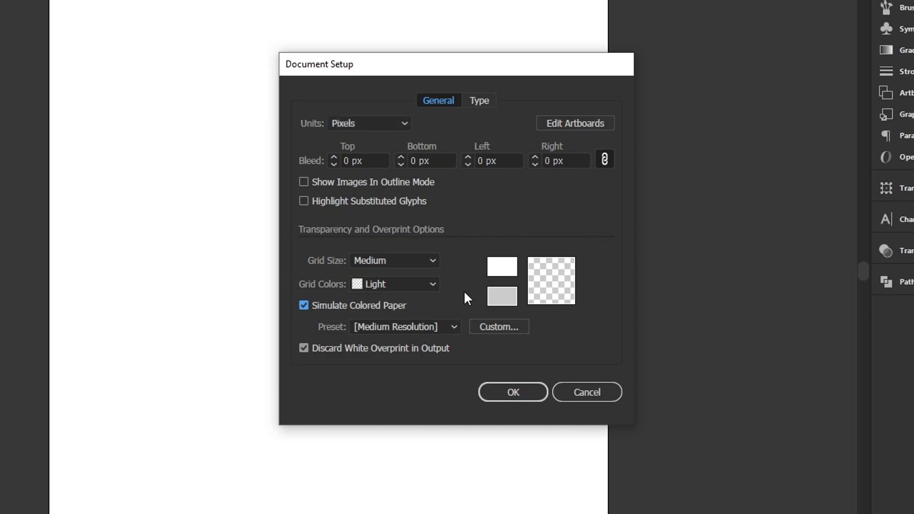
{"action": "left_click", "coordinate": [502, 269]}
{"action": "left_click", "coordinate": [301, 262]}
{"action": "left_click", "coordinate": [315, 367]}
{"action": "left_click", "coordinate": [532, 399]}
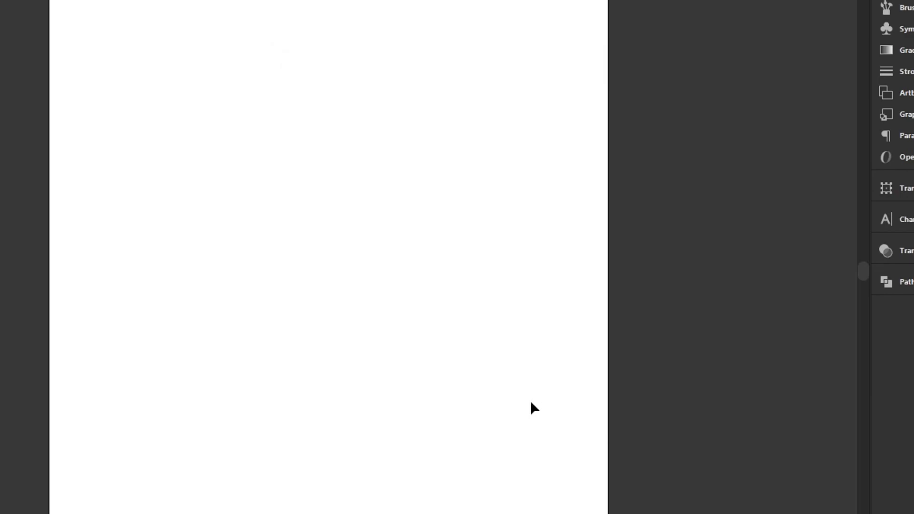
{"action": "scroll", "coordinate": [417, 304], "scroll_direction": "down", "scroll_amount": 1}
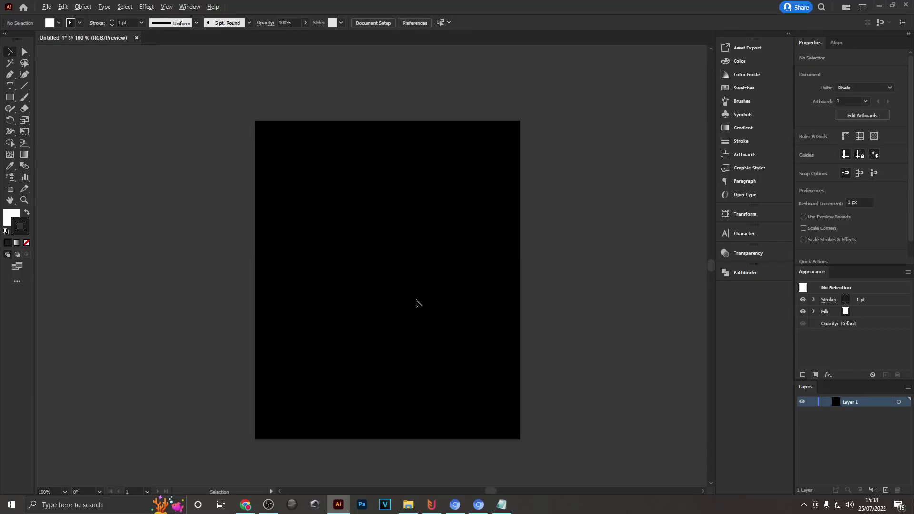
{"action": "left_click_drag", "start_coordinate": [404, 272], "coordinate": [408, 261]}
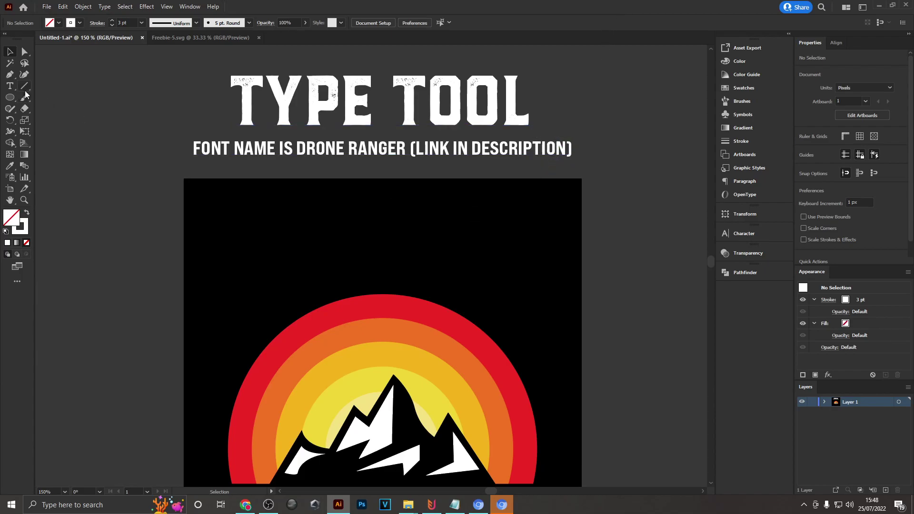
{"action": "left_click", "coordinate": [10, 88]}
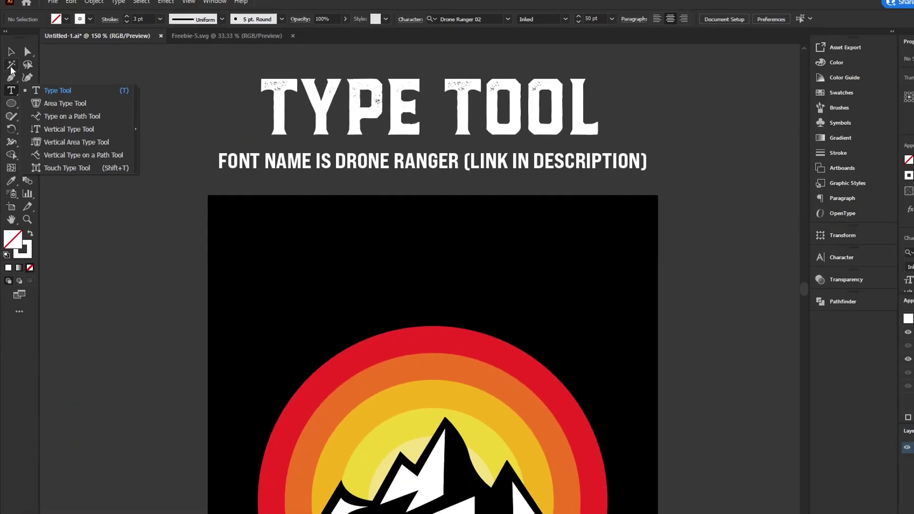
{"action": "key", "text": "v"}
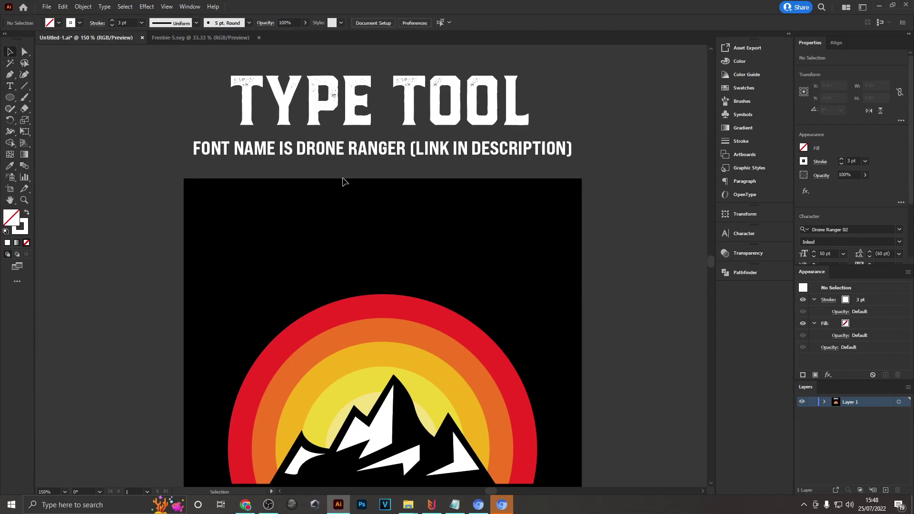
{"action": "left_click_drag", "start_coordinate": [541, 385], "coordinate": [532, 279]}
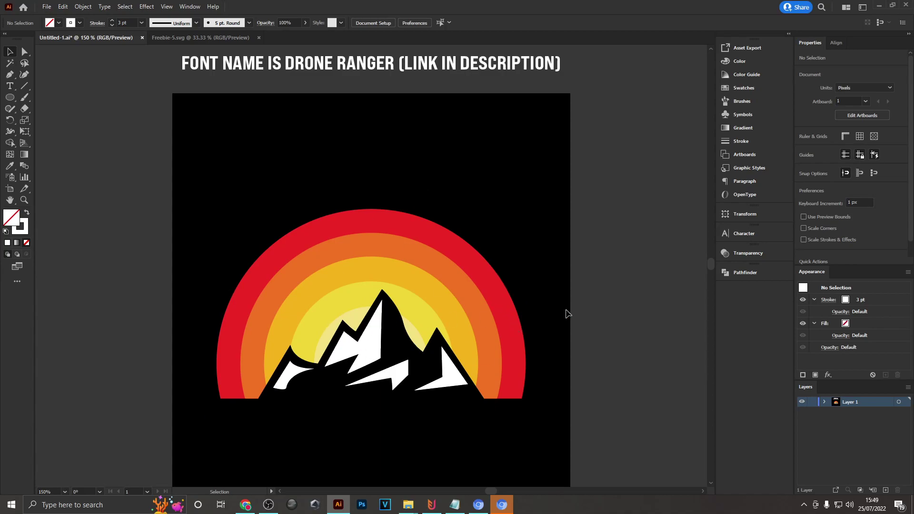
{"action": "left_click_drag", "start_coordinate": [321, 272], "coordinate": [283, 281]}
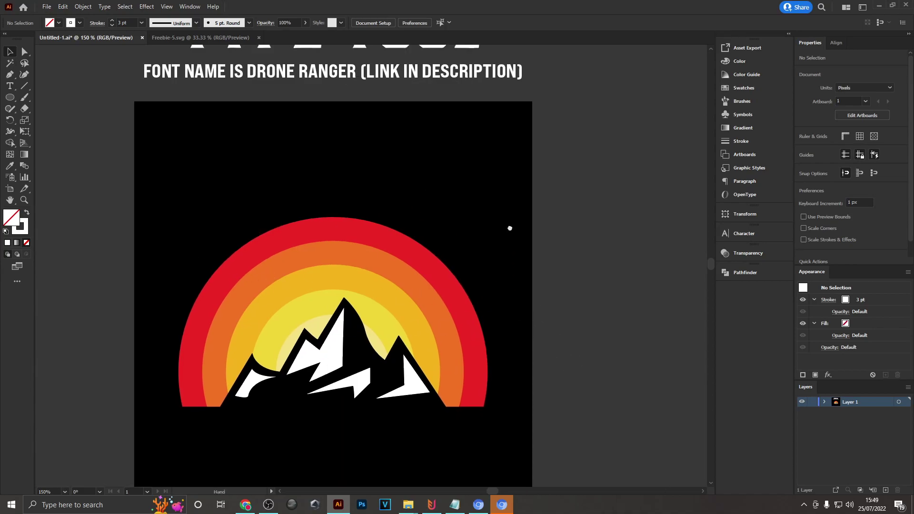
{"action": "left_click_drag", "start_coordinate": [509, 227], "coordinate": [498, 244]}
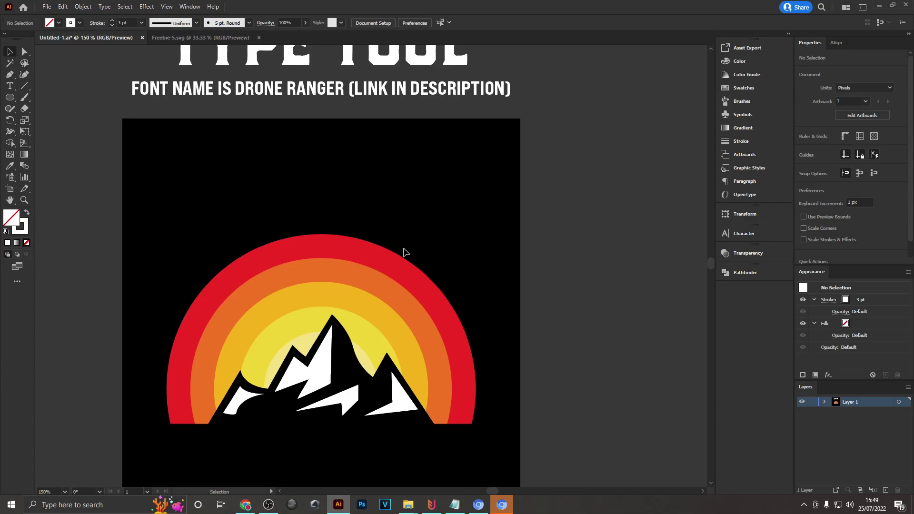
Step: Restore the white circle outline around the sunset artwork by undoing its removal, and select the circle
{"action": "key", "text": "ctrl+z"}
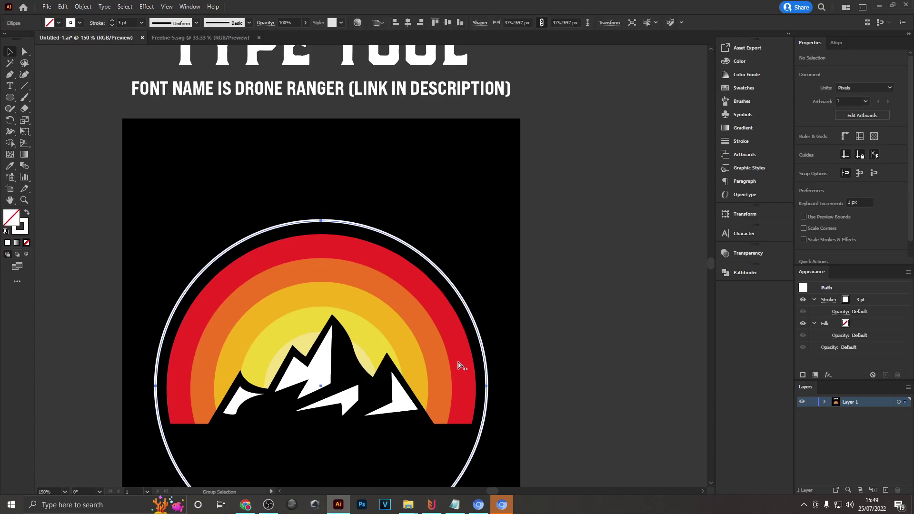
{"action": "left_click", "coordinate": [503, 261]}
{"action": "key", "text": "space"}
{"action": "left_click_drag", "start_coordinate": [407, 254], "coordinate": [405, 235]}
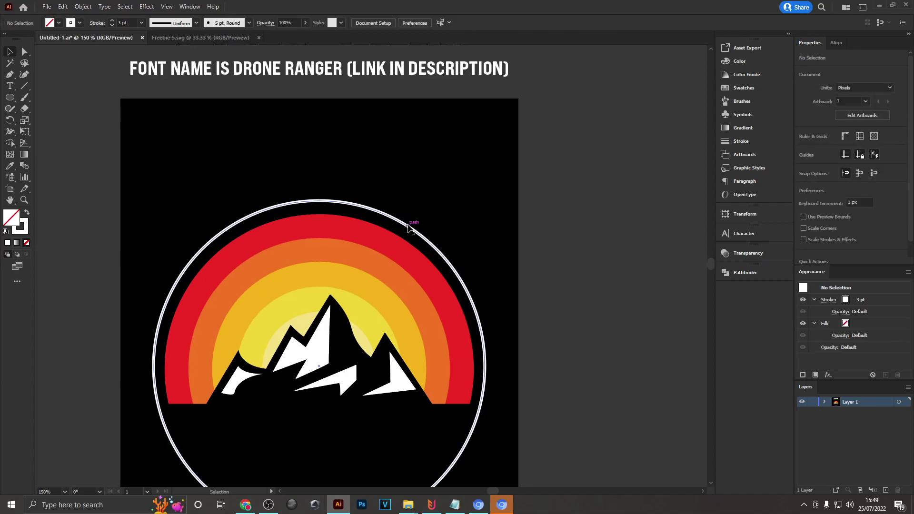
{"action": "left_click", "coordinate": [408, 228]}
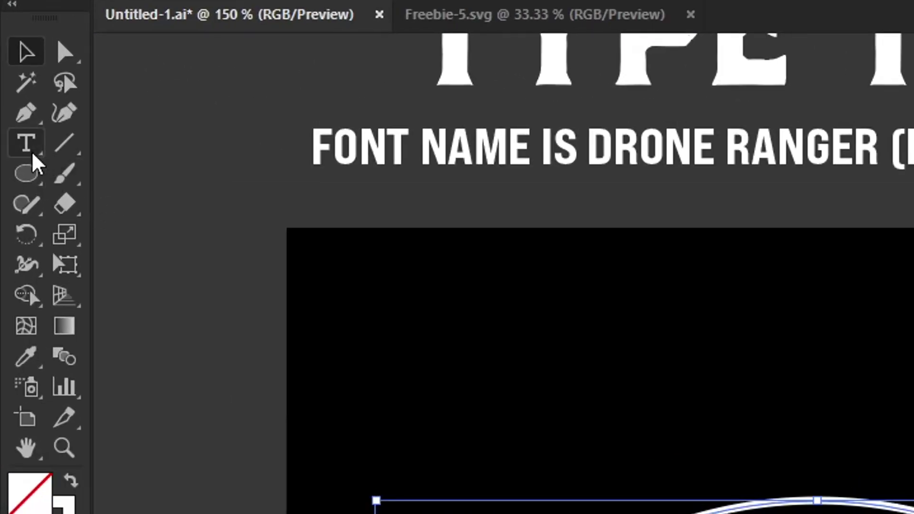
Step: Add placeholder text along the circle with the Type on a Path Tool, starting at its top anchor, and fill it white
{"action": "left_click", "coordinate": [31, 152]}
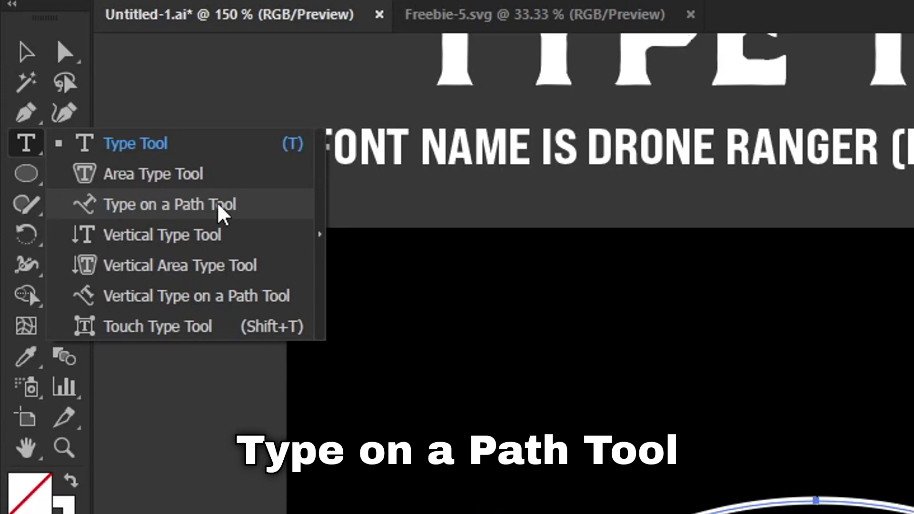
{"action": "left_click", "coordinate": [222, 215]}
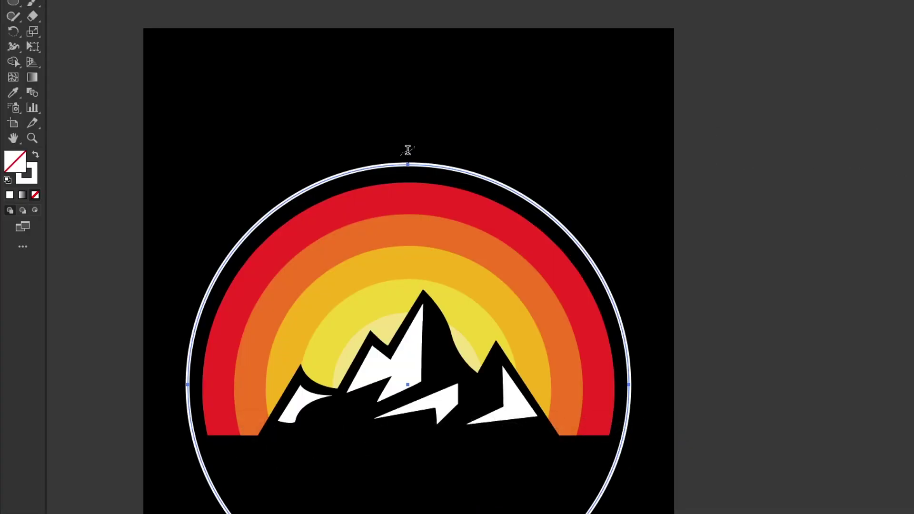
{"action": "left_click", "coordinate": [410, 163]}
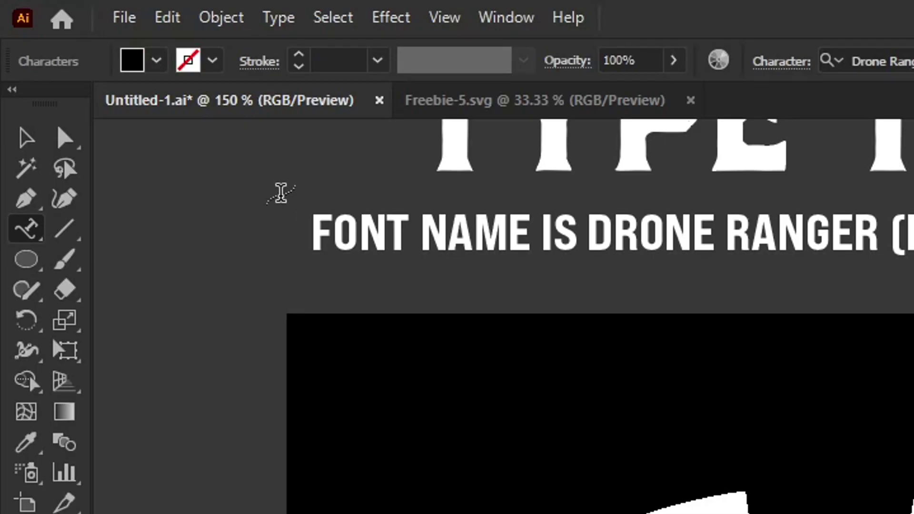
{"action": "left_click", "coordinate": [133, 69]}
{"action": "left_click", "coordinate": [52, 102]}
{"action": "left_click", "coordinate": [132, 61]}
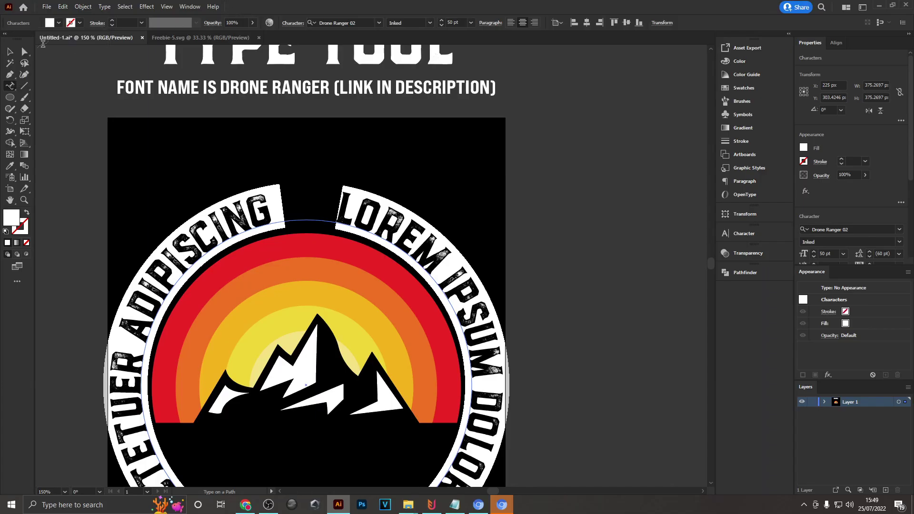
Step: Rotate the circular text by half a turn so its middle sits above the sunset
{"action": "left_click", "coordinate": [10, 51]}
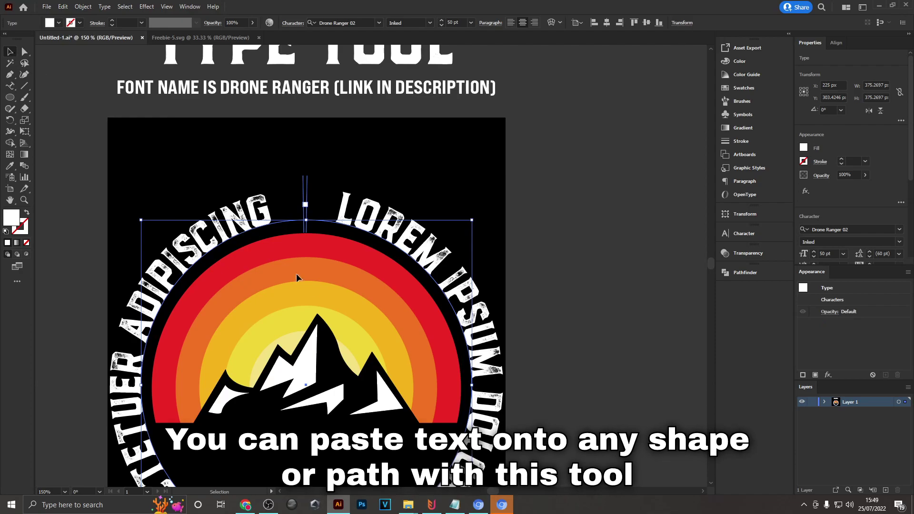
{"action": "left_click_drag", "start_coordinate": [291, 266], "coordinate": [287, 199]}
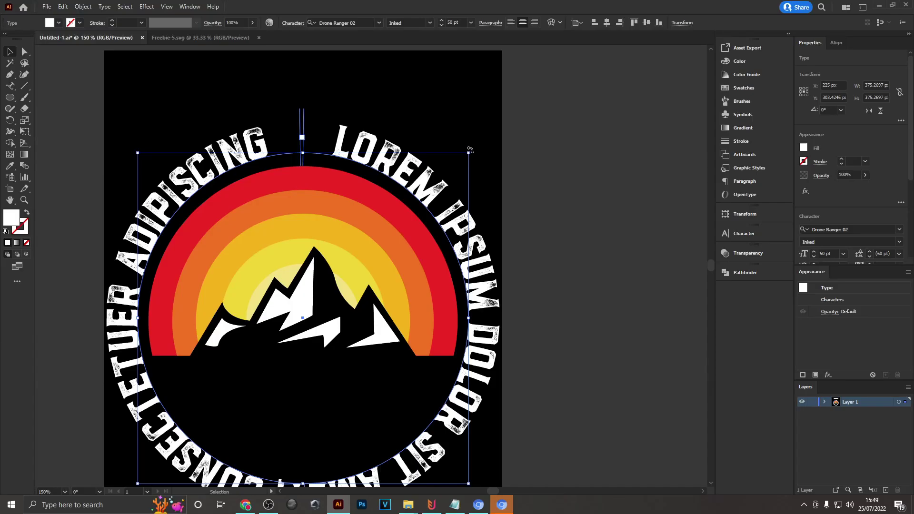
{"action": "left_click_drag", "start_coordinate": [470, 150], "coordinate": [78, 285]}
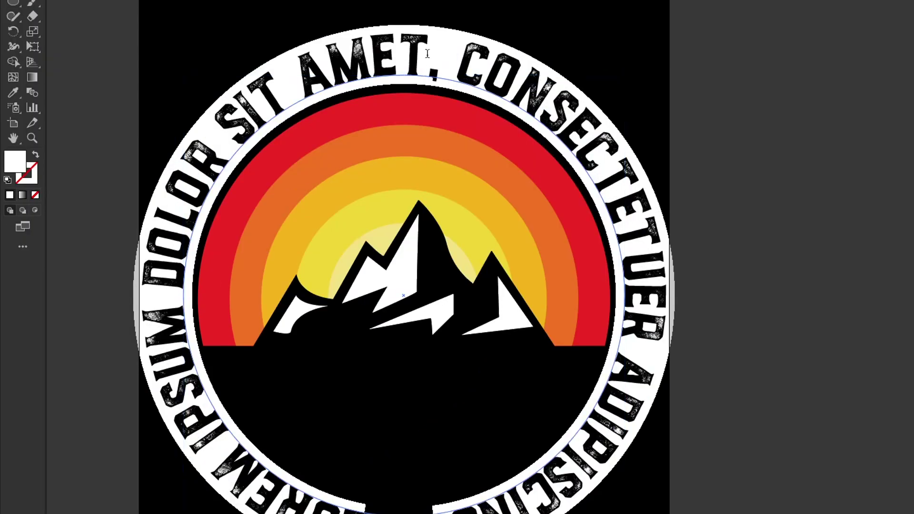
Step: Replace the placeholder text on the circle with MOUNTAIN and enlarge it to arch over most of the sunset
{"action": "type", "text": "MOUNTAIN"}
{"action": "key", "text": "Escape"}
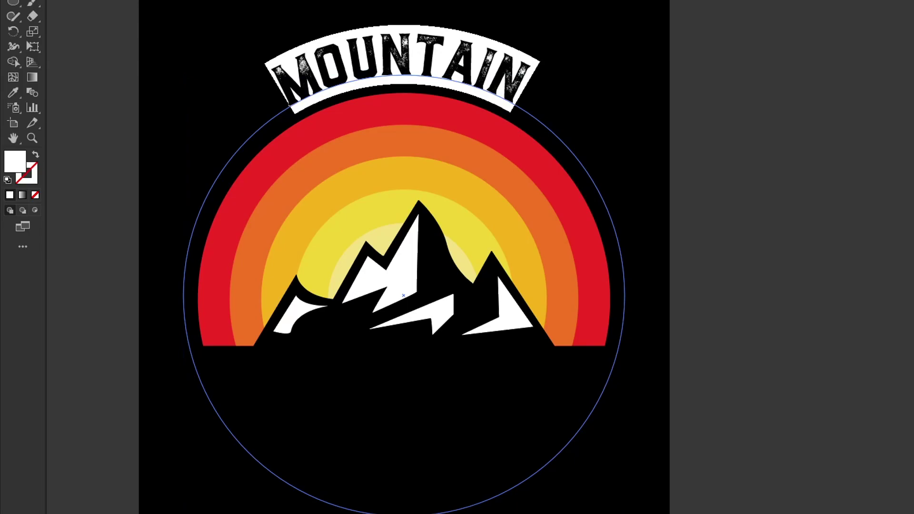
{"action": "key", "text": "ctrl+shift+period"}
{"action": "key", "text": "ctrl+shift+period"}
{"action": "key", "text": "ctrl+shift+period"}
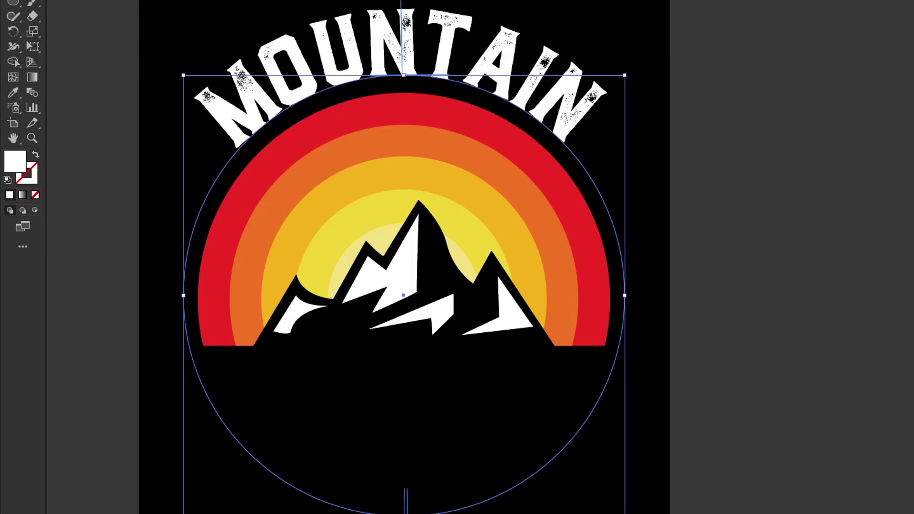
Step: With the Touch Type Tool, raise the H slightly and lower and tilt the E in HELLO WORLD
{"action": "scroll", "coordinate": [766, 124], "scroll_direction": "up", "scroll_amount": 3}
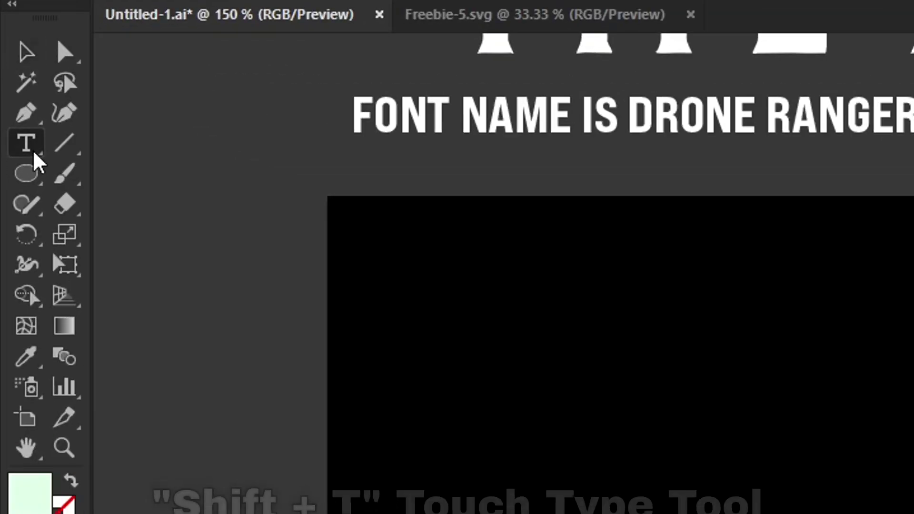
{"action": "left_click", "coordinate": [10, 86]}
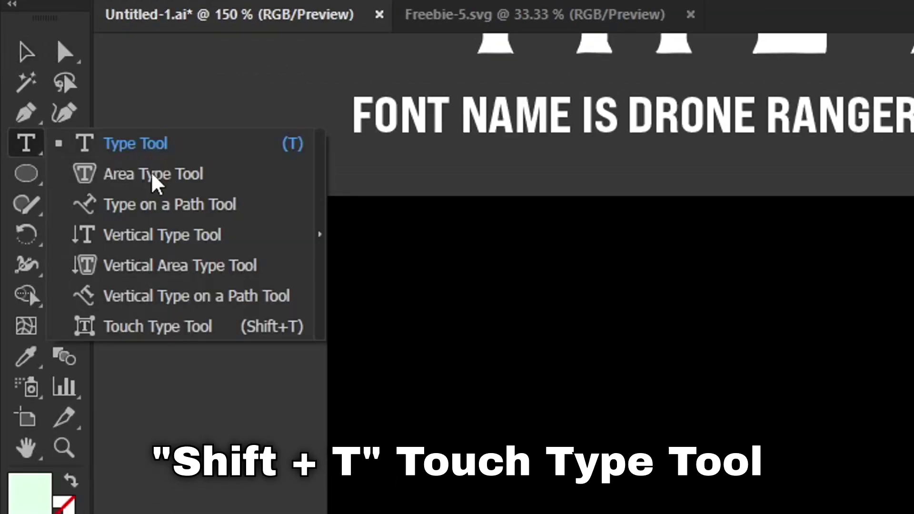
{"action": "left_click", "coordinate": [199, 328]}
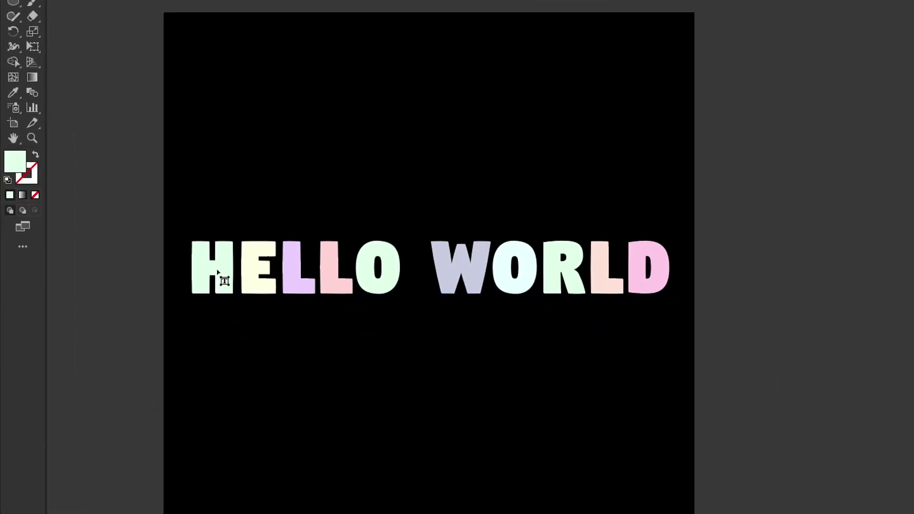
{"action": "left_click", "coordinate": [219, 278]}
{"action": "left_click_drag", "start_coordinate": [227, 266], "coordinate": [256, 276]}
{"action": "left_click", "coordinate": [250, 269]}
{"action": "left_click_drag", "start_coordinate": [256, 228], "coordinate": [252, 226]}
Step: Stagger the remaining letters of HELLO: raise and tilt the first L, lower the second L slightly, and raise and tilt the O
{"action": "left_click", "coordinate": [298, 265]}
{"action": "left_click_drag", "start_coordinate": [294, 262], "coordinate": [294, 255]}
{"action": "left_click_drag", "start_coordinate": [300, 216], "coordinate": [303, 217]}
{"action": "left_click", "coordinate": [338, 267]}
{"action": "left_click", "coordinate": [339, 274]}
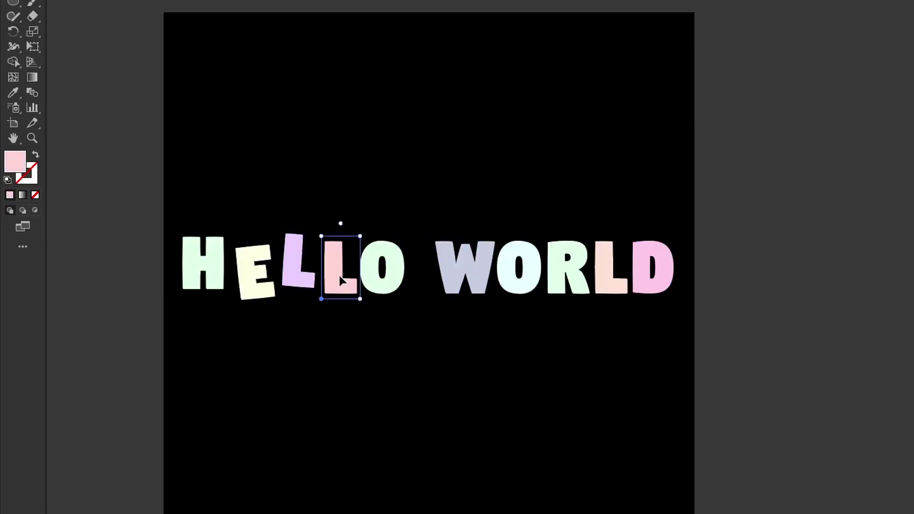
{"action": "left_click", "coordinate": [383, 257]}
{"action": "left_click_drag", "start_coordinate": [383, 257], "coordinate": [386, 247]}
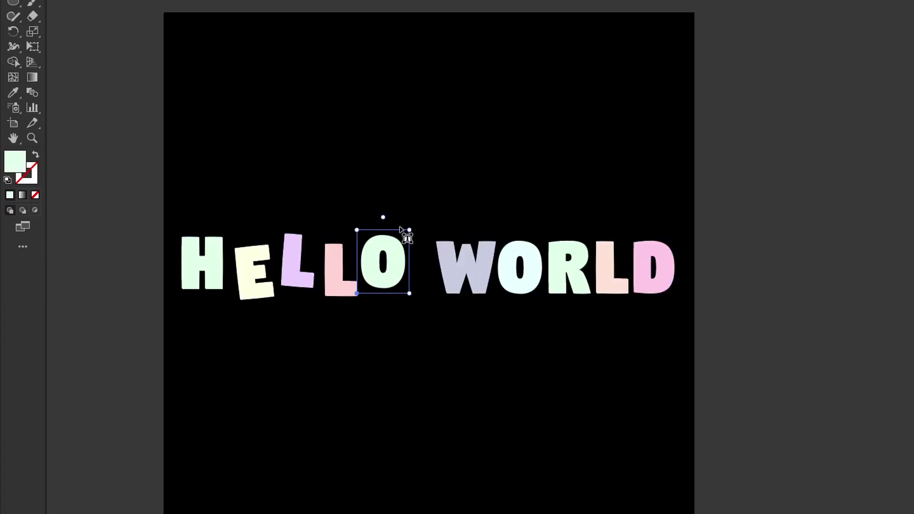
{"action": "left_click_drag", "start_coordinate": [380, 214], "coordinate": [385, 215]}
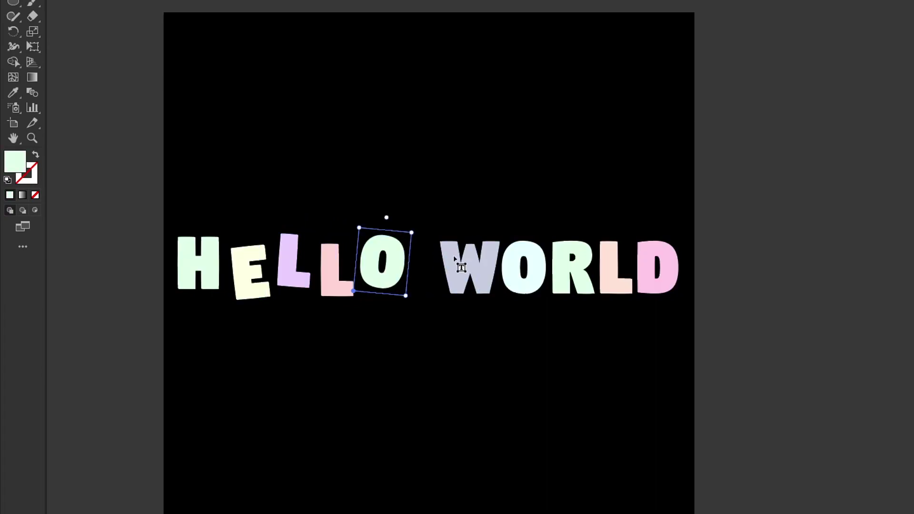
Step: Lower the W of WORLD slightly and raise the O beside it
{"action": "left_click", "coordinate": [456, 258]}
{"action": "left_click_drag", "start_coordinate": [477, 256], "coordinate": [476, 261]}
{"action": "left_click", "coordinate": [532, 252]}
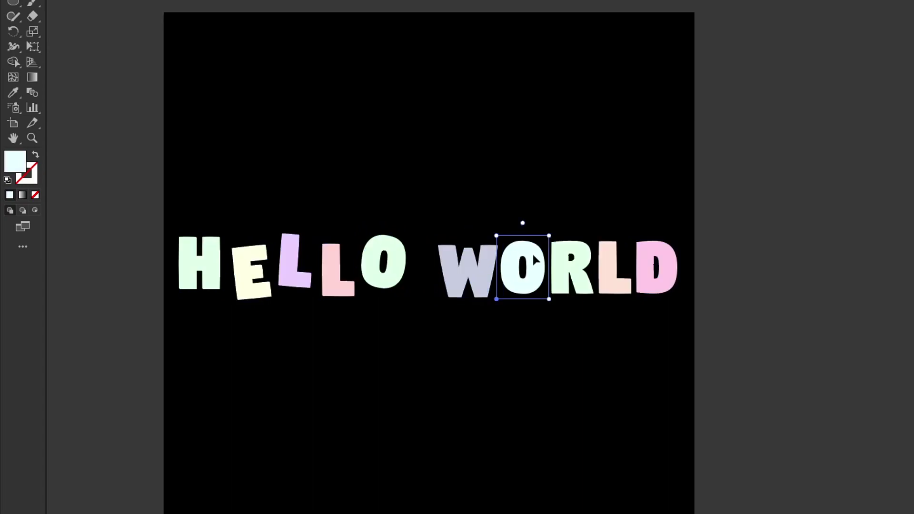
{"action": "left_click_drag", "start_coordinate": [532, 252], "coordinate": [524, 212]}
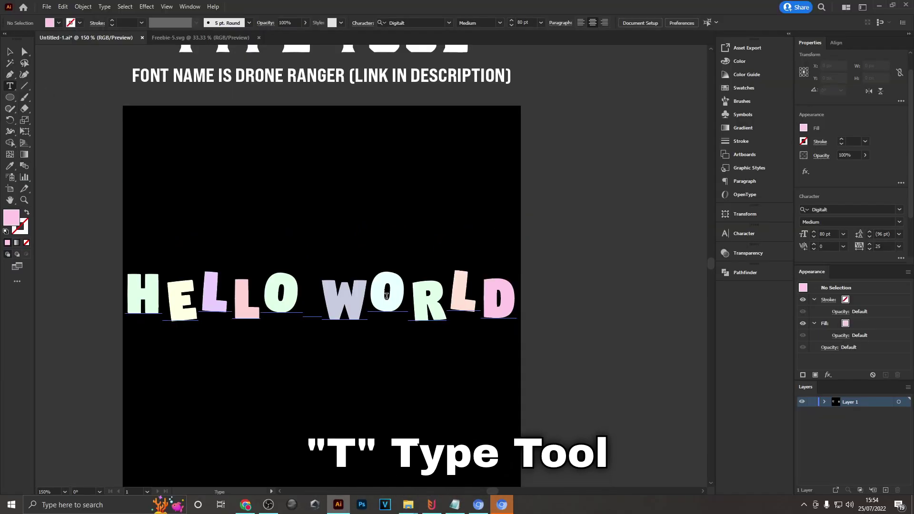
Step: Replace WORLD with THERE one letter at a time, so each new letter keeps the colour and tilt of the one it replaces
{"action": "left_click_drag", "start_coordinate": [368, 296], "coordinate": [341, 295]}
{"action": "type", "text": "T"}
{"action": "key", "text": "shift+Right"}
{"action": "type", "text": "H"}
{"action": "key", "text": "shift+Right"}
{"action": "type", "text": "E"}
{"action": "key", "text": "shift+Right"}
{"action": "type", "text": "R"}
{"action": "key", "text": "shift+Right"}
{"action": "type", "text": "E"}
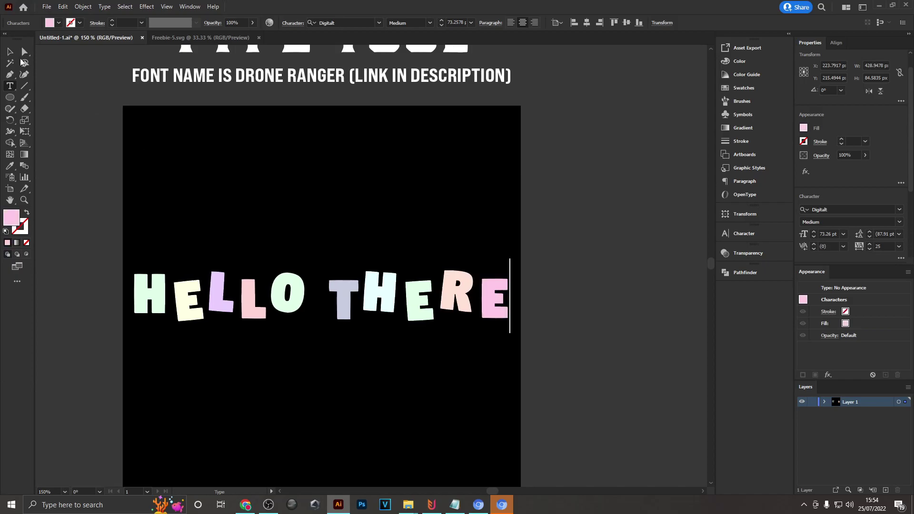
{"action": "key", "text": "Escape"}
{"action": "left_click", "coordinate": [388, 174]}
{"action": "left_click_drag", "start_coordinate": [430, 373], "coordinate": [433, 372]}
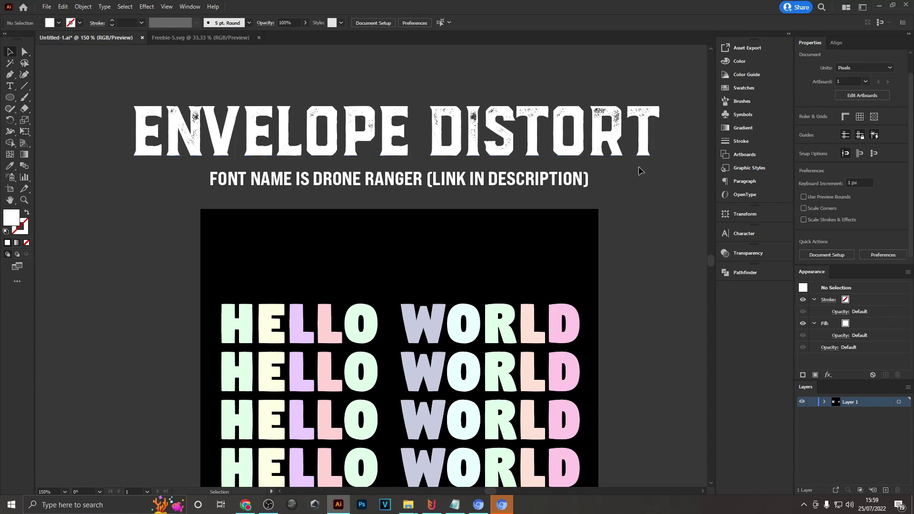
Step: Select the stacked HELLO WORLD lines and make an Envelope Distort warp with the Wave style
{"action": "left_click_drag", "start_coordinate": [641, 368], "coordinate": [606, 251]}
{"action": "left_click_drag", "start_coordinate": [161, 146], "coordinate": [578, 423]}
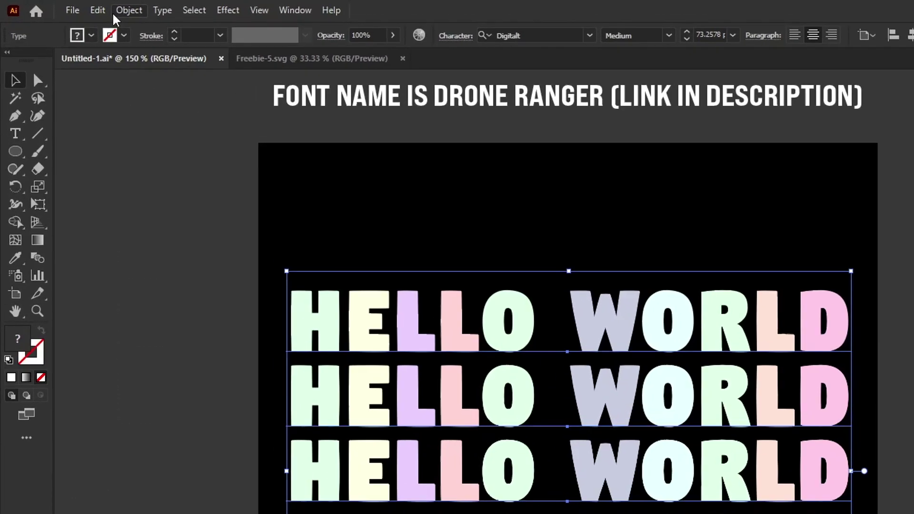
{"action": "left_click", "coordinate": [83, 6]}
{"action": "mouse_move", "coordinate": [273, 187]}
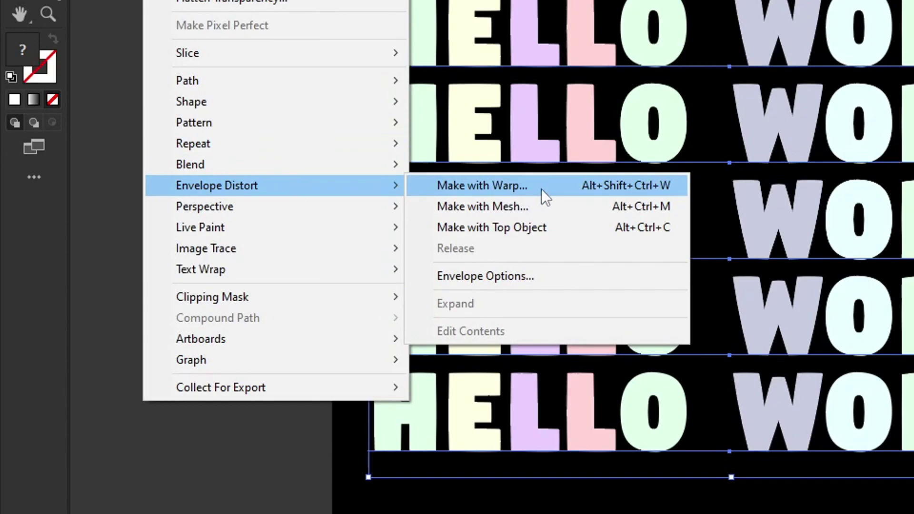
{"action": "left_click", "coordinate": [541, 186]}
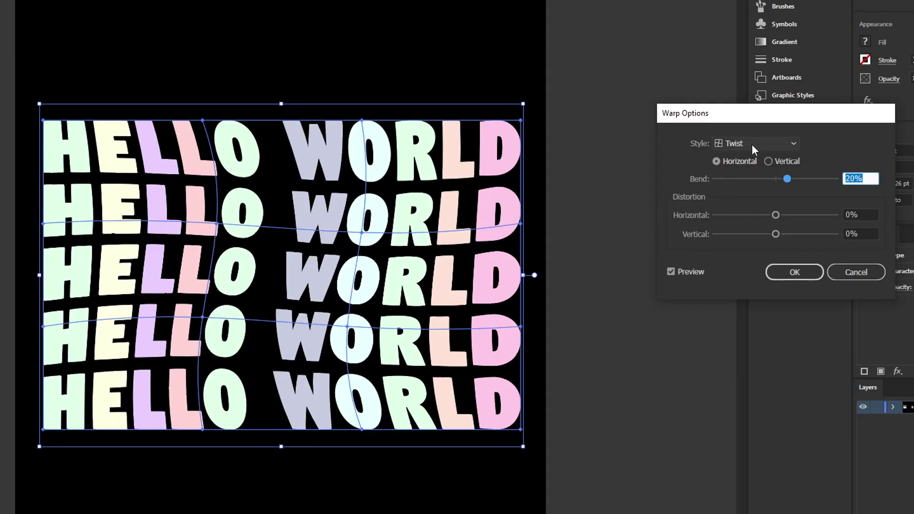
{"action": "left_click", "coordinate": [751, 144]}
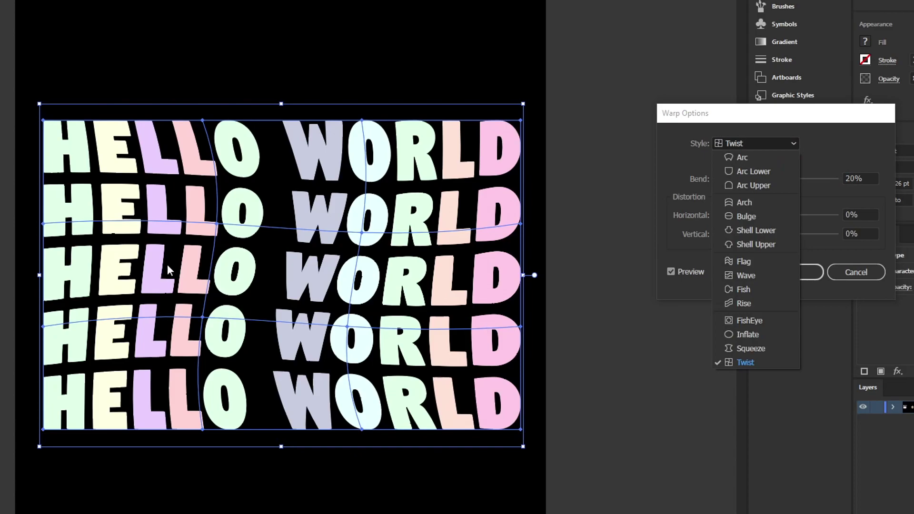
{"action": "left_click", "coordinate": [760, 276]}
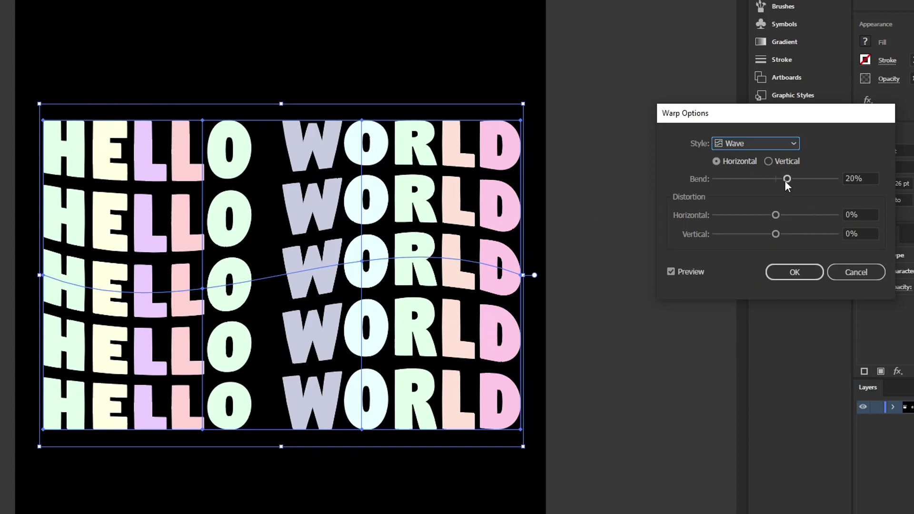
Step: Try a negative bend on the wave, set the bend to 24%, and try out horizontal and vertical distortion
{"action": "left_click_drag", "start_coordinate": [786, 179], "coordinate": [769, 177]}
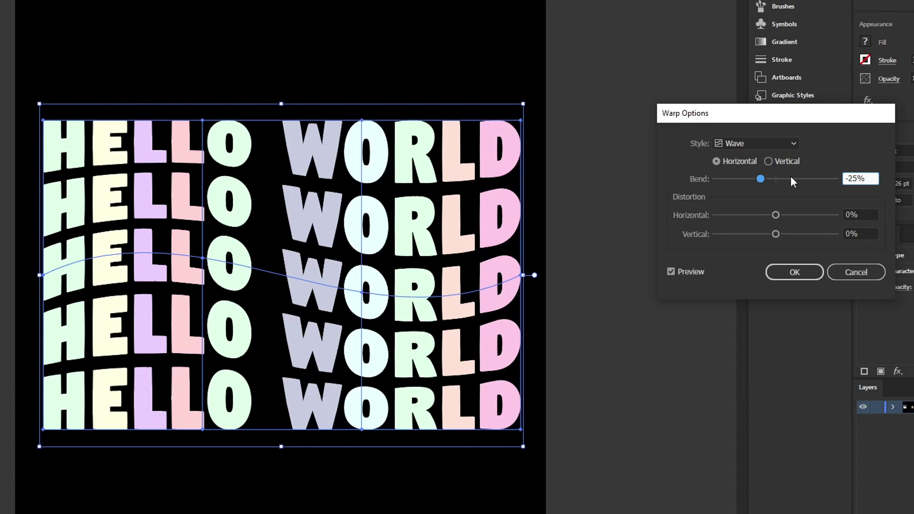
{"action": "left_click", "coordinate": [790, 179]}
{"action": "left_click_drag", "start_coordinate": [761, 215], "coordinate": [774, 233]}
{"action": "left_click", "coordinate": [777, 215]}
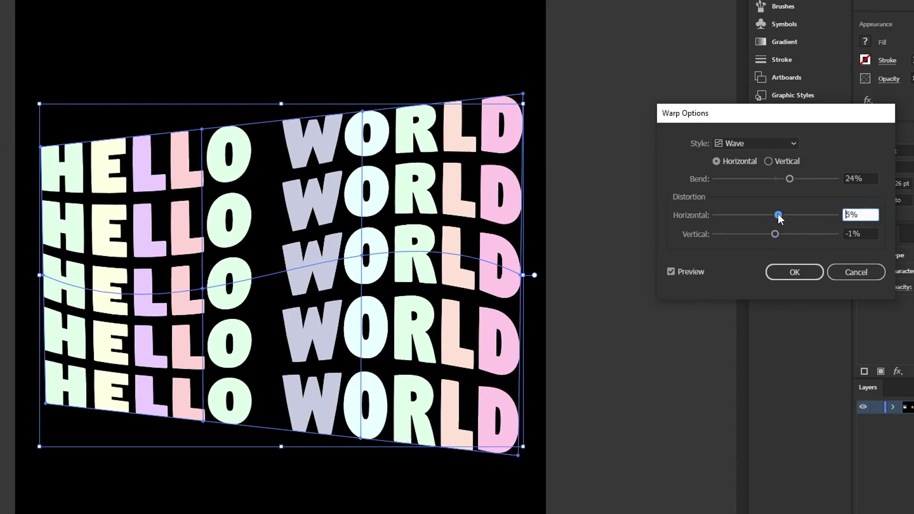
Step: Reset the warp's horizontal and vertical distortion to 0% and apply it to the HELLO WORLD lines
{"action": "double_click", "coordinate": [863, 212]}
{"action": "type", "text": "0"}
{"action": "key", "text": "Tab"}
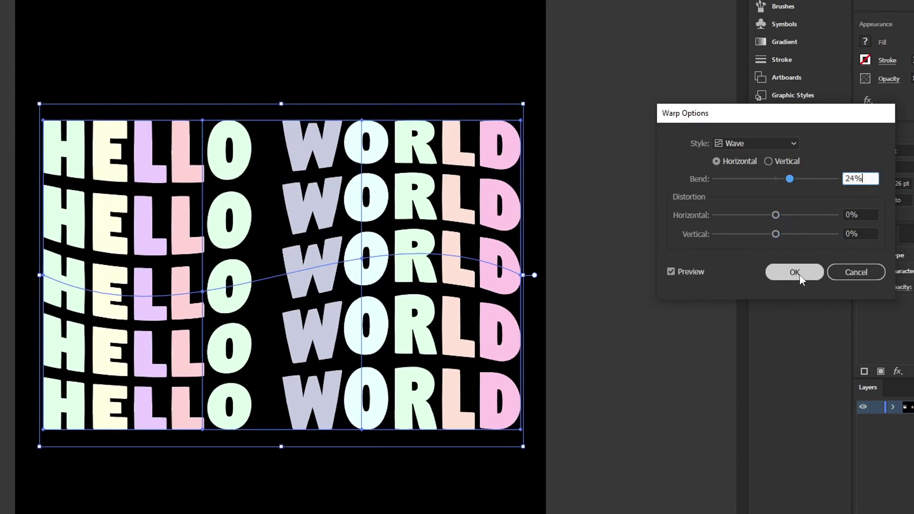
{"action": "left_click", "coordinate": [796, 273]}
{"action": "left_click", "coordinate": [671, 287]}
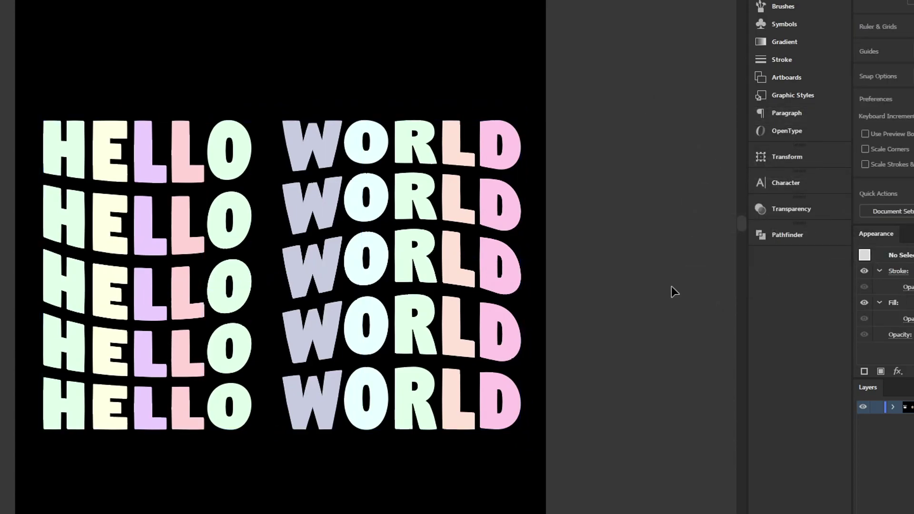
Step: Undo the last HELLO WORLD edit and redo it to compare the text before and after
{"action": "key", "text": "ctrl+z"}
{"action": "left_click", "coordinate": [670, 286]}
{"action": "key", "text": "ctrl+shift+z"}
{"action": "left_click", "coordinate": [670, 286]}
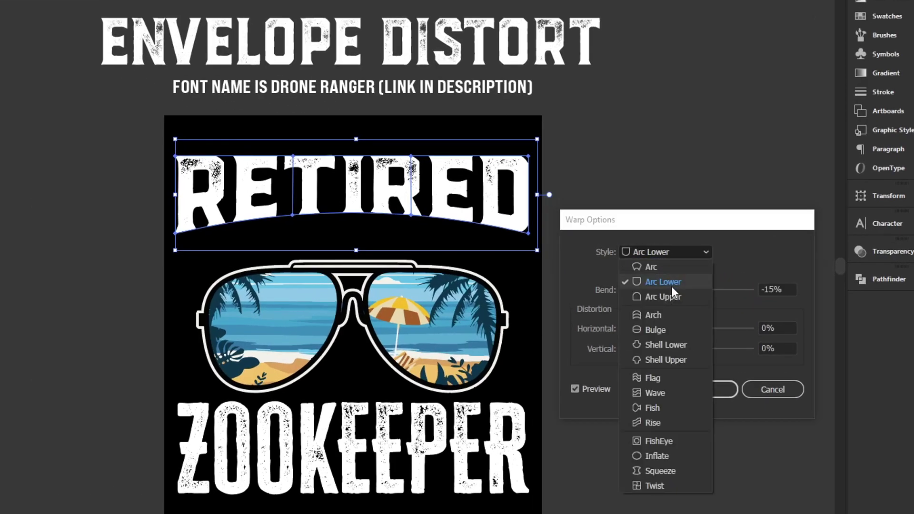
Step: Warp RETIRED with the Arc Lower style at -16% bend and stretch it down to the top of the sunglasses
{"action": "left_click", "coordinate": [743, 275]}
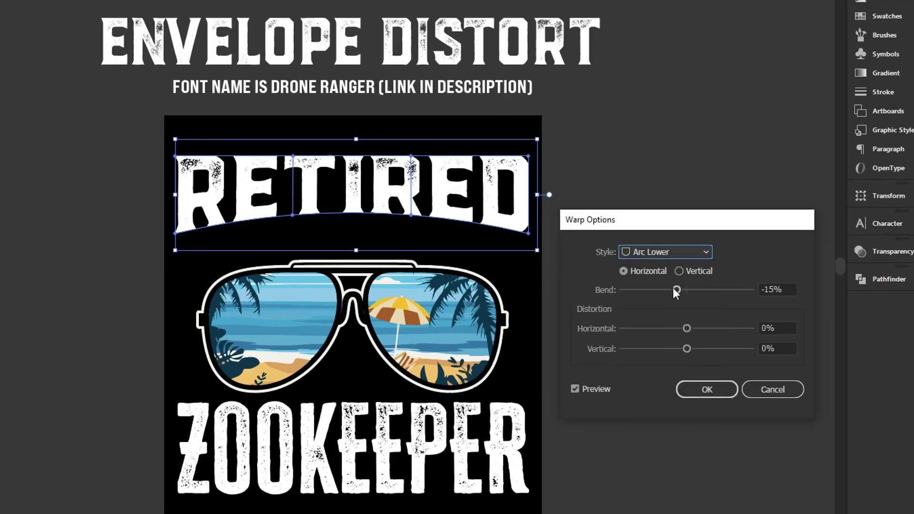
{"action": "left_click_drag", "start_coordinate": [676, 293], "coordinate": [677, 292]}
{"action": "left_click", "coordinate": [707, 386]}
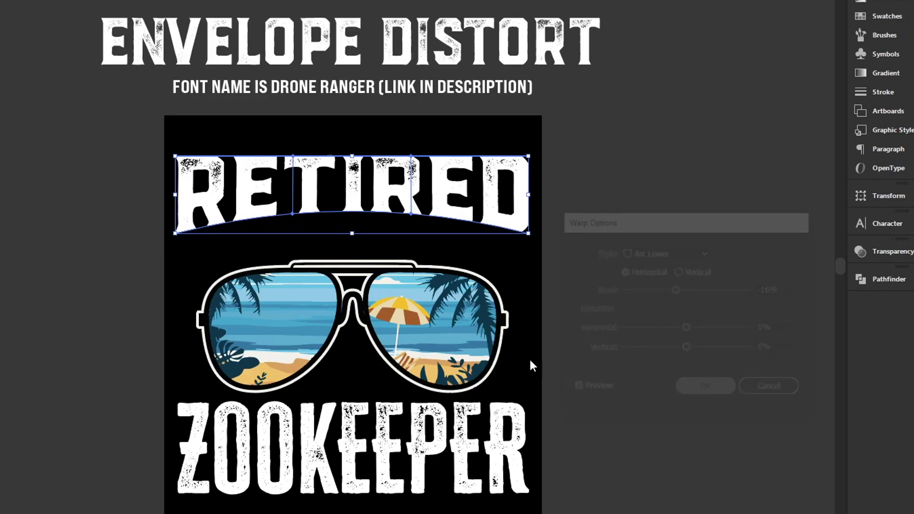
{"action": "left_click_drag", "start_coordinate": [351, 236], "coordinate": [358, 258]}
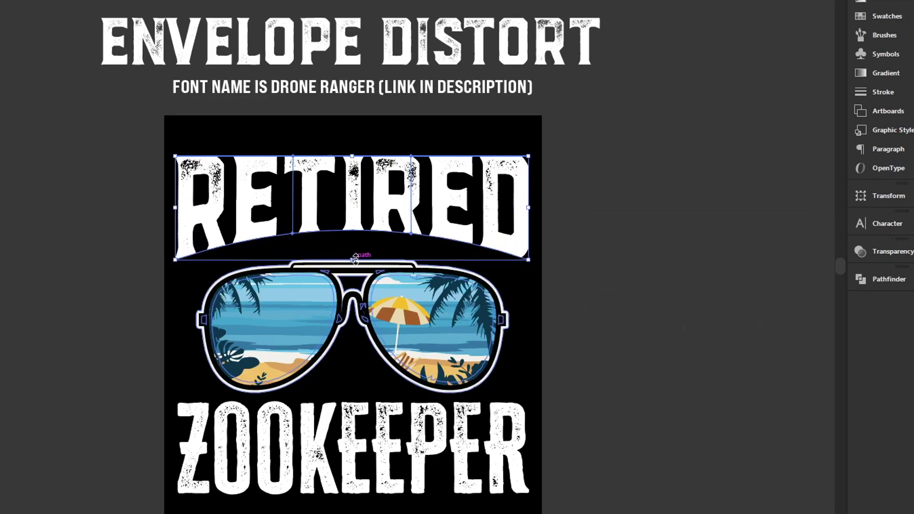
{"action": "left_click", "coordinate": [602, 257]}
Step: Edit the contents of the RETIRED envelope and replace the word with FUTURE
{"action": "left_click", "coordinate": [456, 232]}
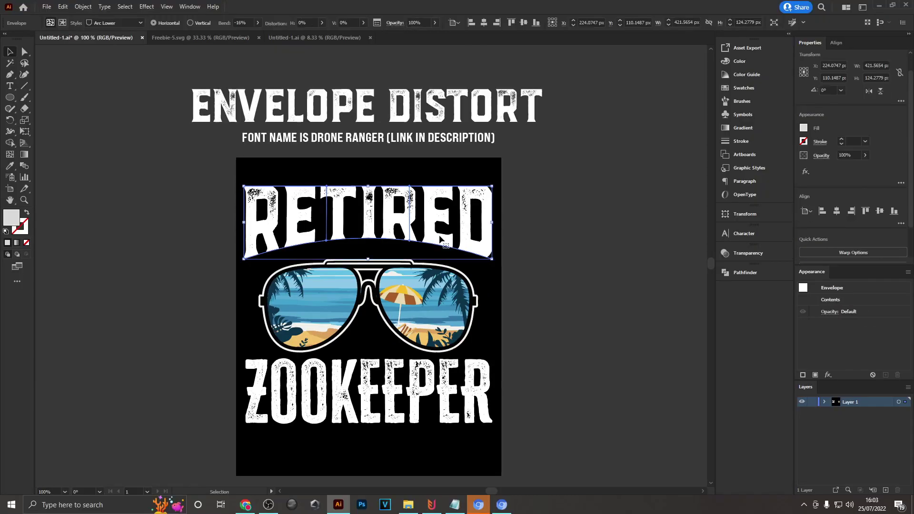
{"action": "key", "text": "ctrl+0"}
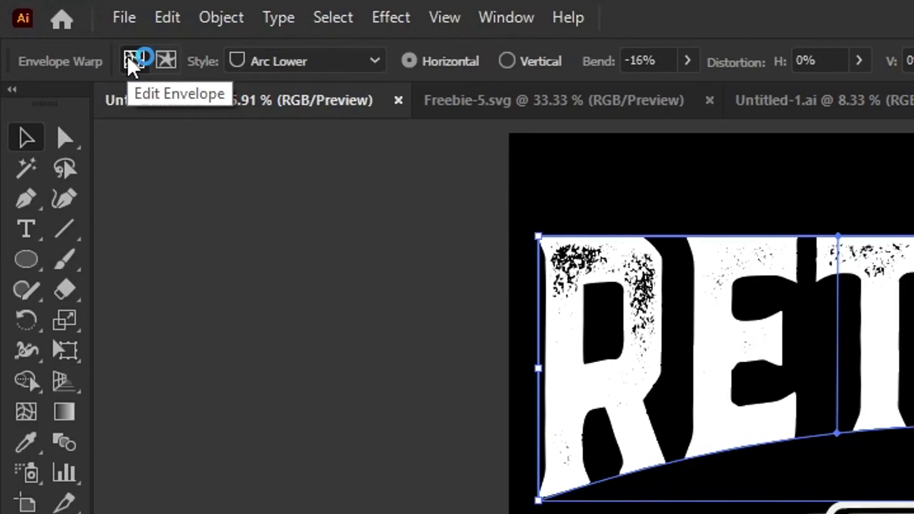
{"action": "left_click", "coordinate": [167, 60]}
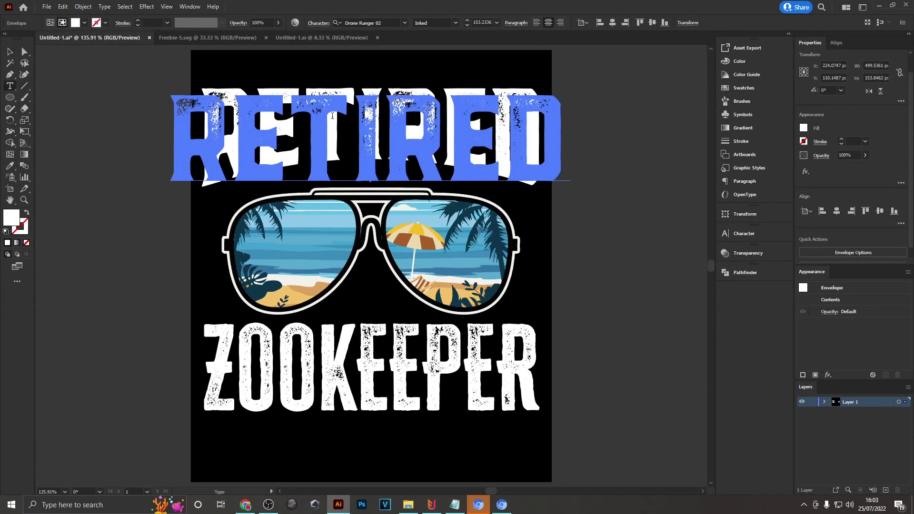
{"action": "double_click", "coordinate": [375, 110]}
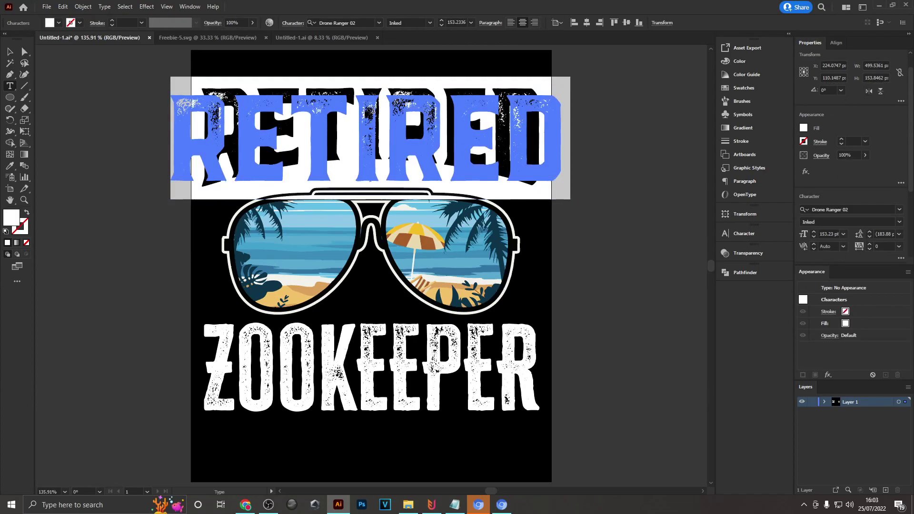
{"action": "type", "text": "FUTURE"}
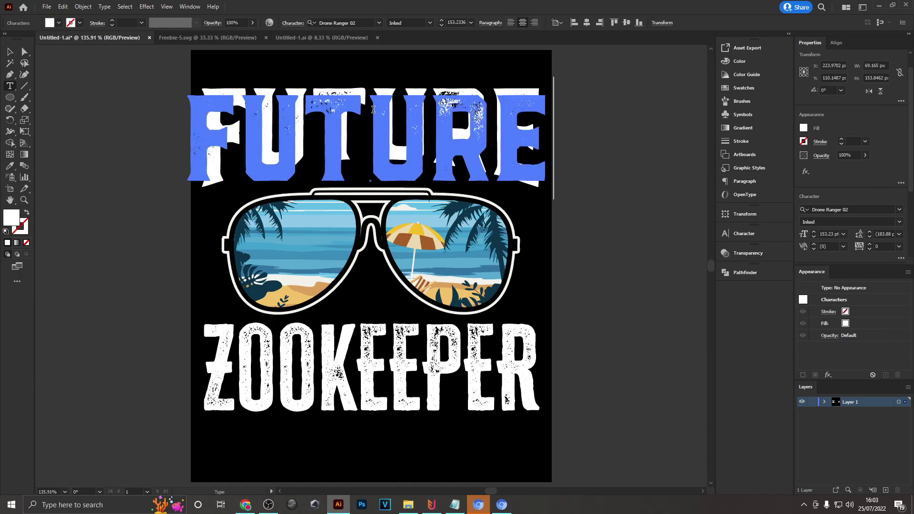
{"action": "key", "text": "Escape"}
{"action": "left_click", "coordinate": [635, 198]}
{"action": "left_click_drag", "start_coordinate": [635, 198], "coordinate": [616, 208]}
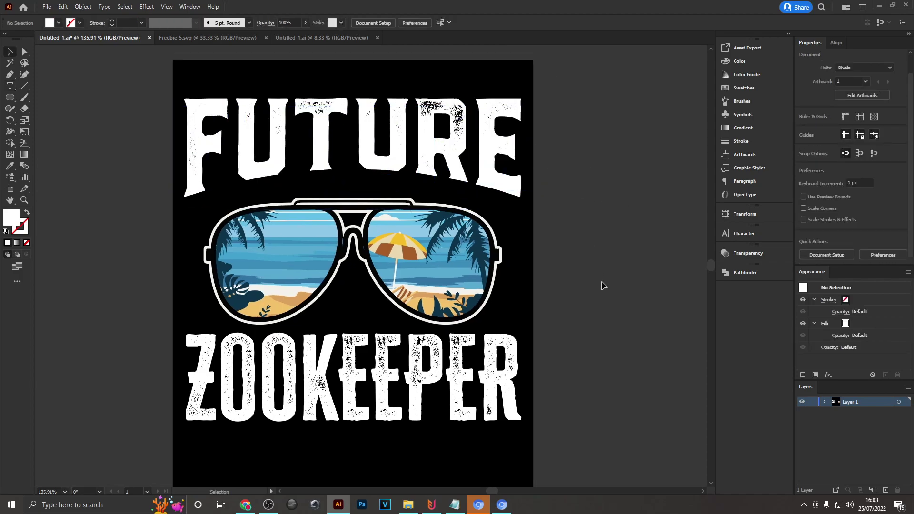
Step: Switch the FUTURE text from editing contents back to editing its envelope, and view the available warp styles
{"action": "left_click", "coordinate": [186, 162]}
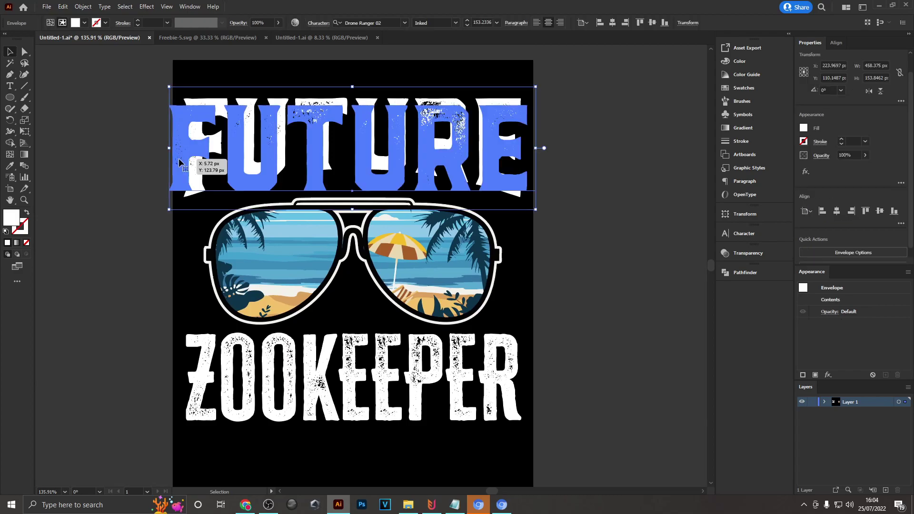
{"action": "left_click", "coordinate": [133, 165]}
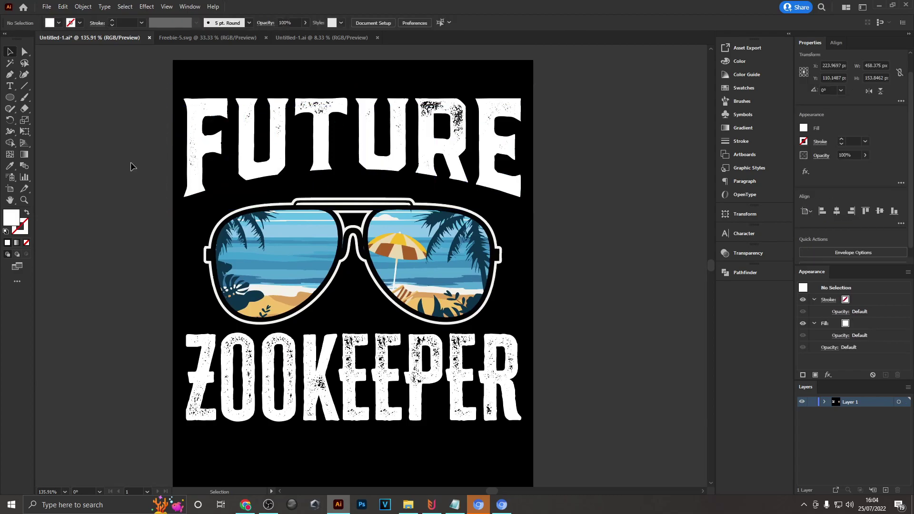
{"action": "left_click", "coordinate": [304, 142]}
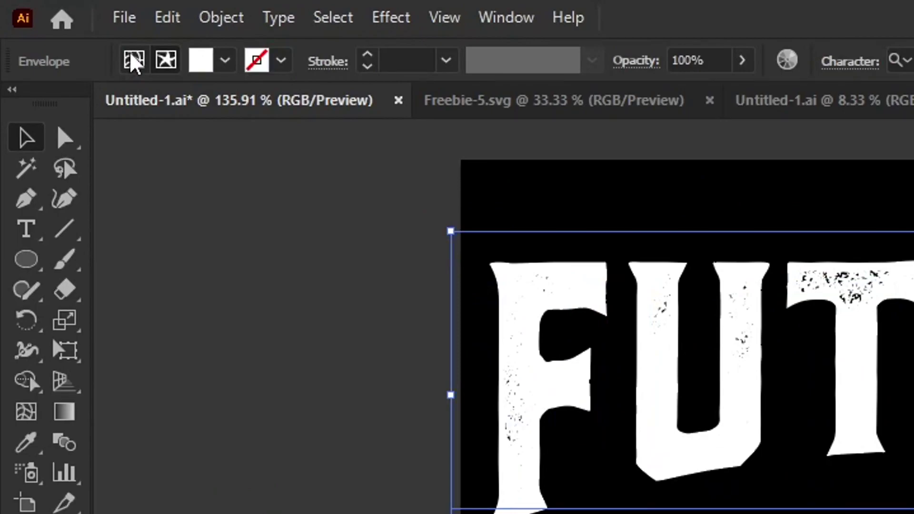
{"action": "left_click", "coordinate": [133, 72]}
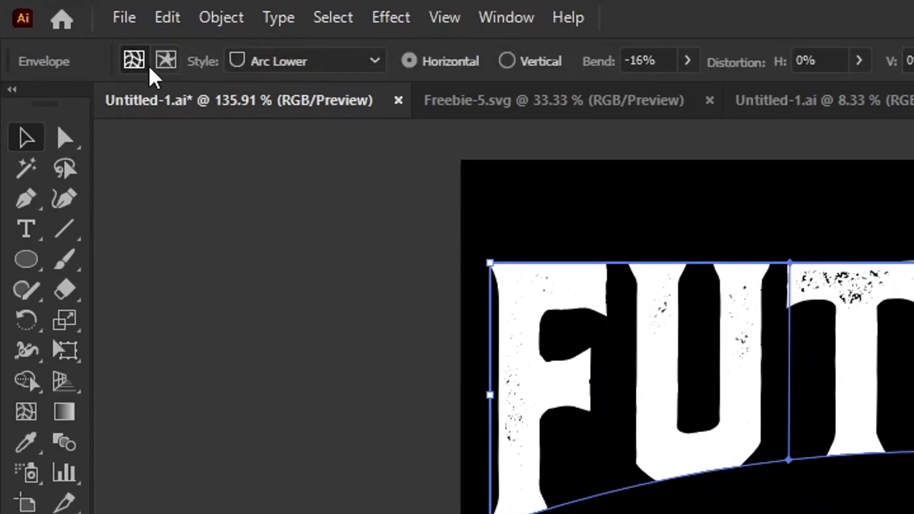
{"action": "left_click", "coordinate": [326, 64]}
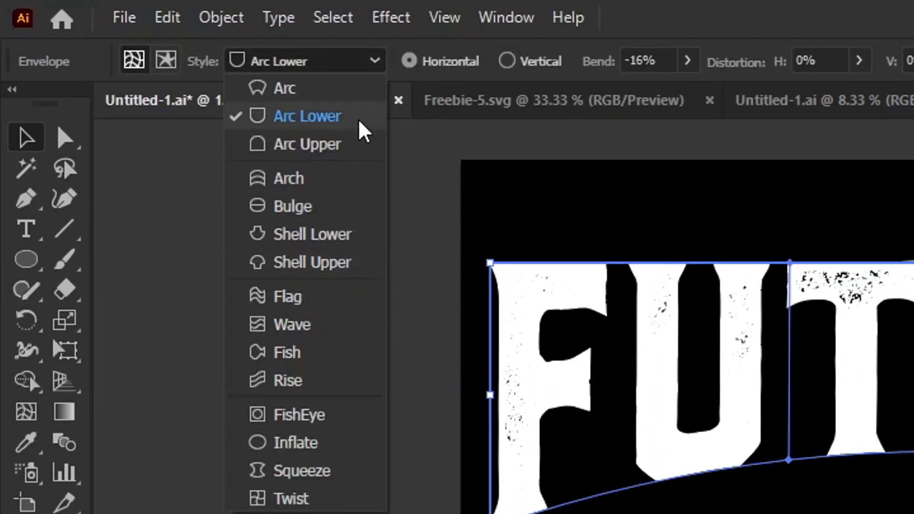
{"action": "left_click", "coordinate": [336, 66]}
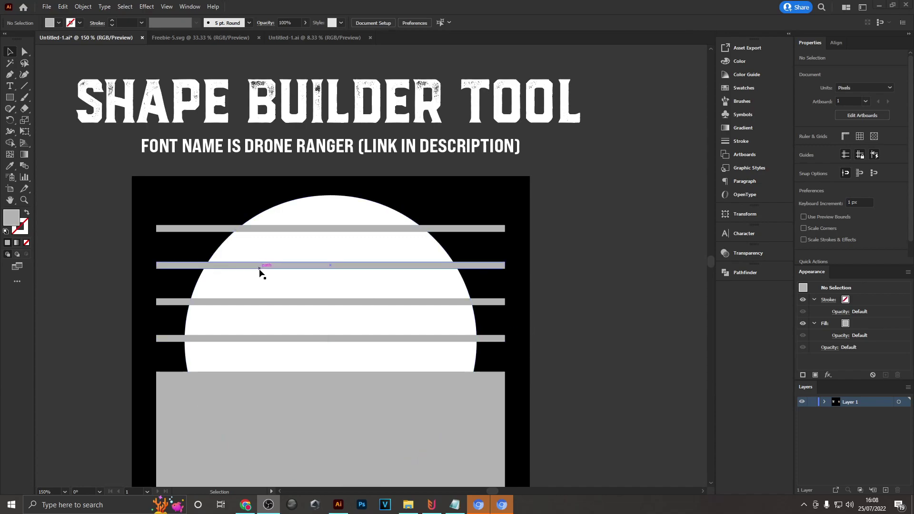
Step: Select the circle with its grey bars and merge the top cap, first bar and band below using Shape Builder
{"action": "left_click_drag", "start_coordinate": [97, 192], "coordinate": [530, 438]}
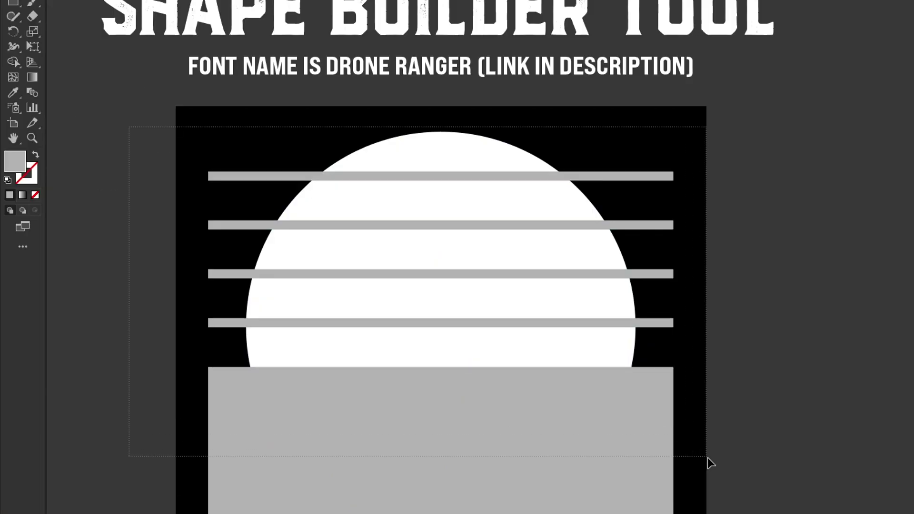
{"action": "left_click_drag", "start_coordinate": [707, 459], "coordinate": [707, 458]}
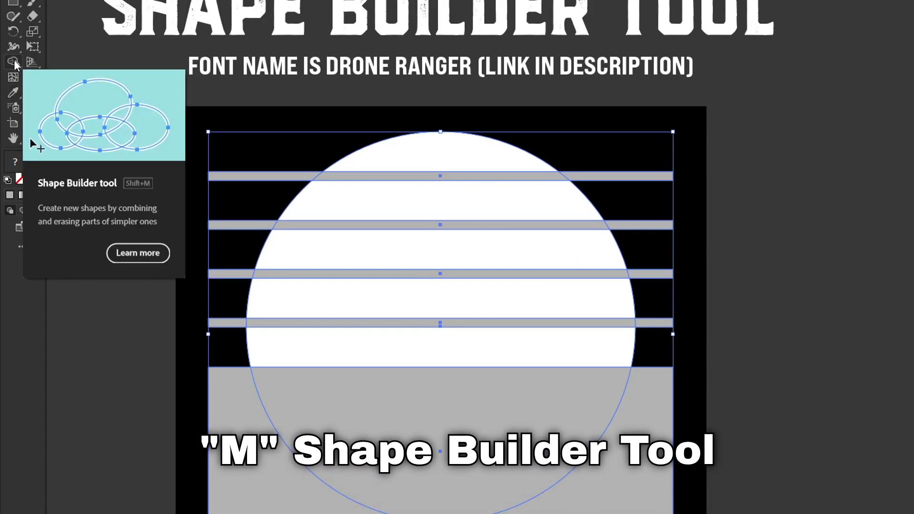
{"action": "left_click", "coordinate": [14, 62]}
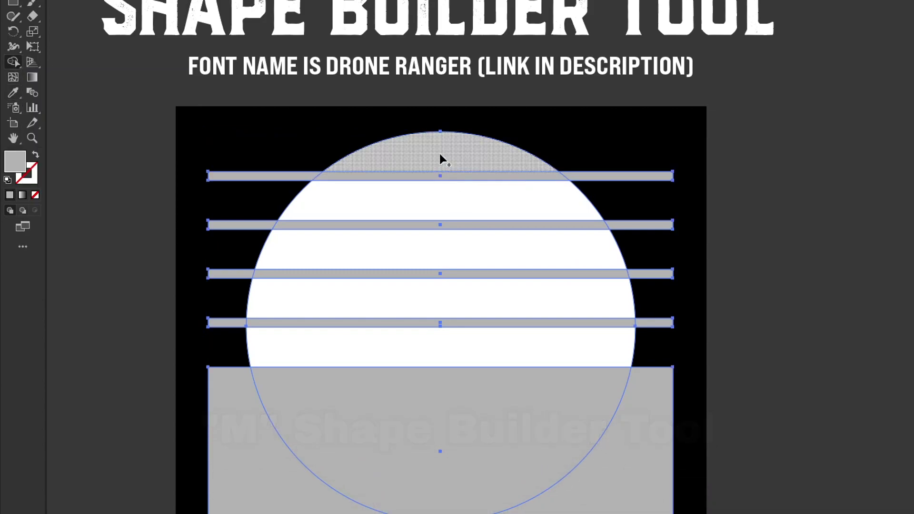
{"action": "left_click_drag", "start_coordinate": [438, 154], "coordinate": [423, 192]}
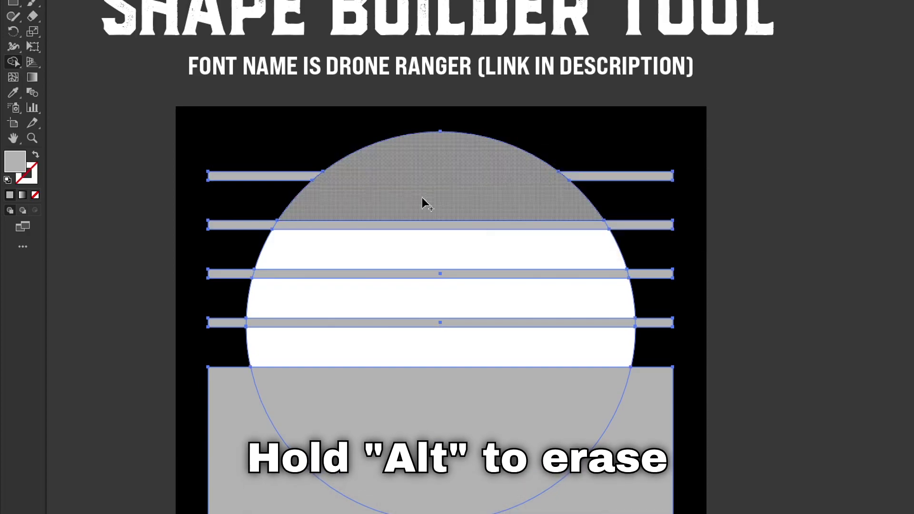
Step: Erase the remaining bars, their overhanging ends and the large grey block with Shape Builder, then deselect the striped sun
{"action": "left_click_drag", "start_coordinate": [282, 228], "coordinate": [602, 227]}
{"action": "left_click_drag", "start_coordinate": [624, 272], "coordinate": [664, 274]}
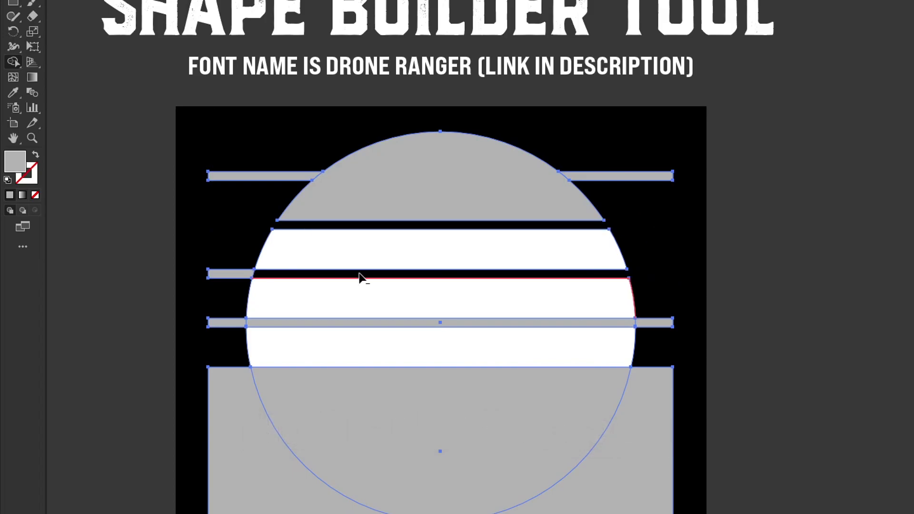
{"action": "left_click", "coordinate": [225, 273], "text": "alt"}
{"action": "left_click_drag", "start_coordinate": [192, 430], "coordinate": [738, 414]}
{"action": "left_click_drag", "start_coordinate": [737, 413], "coordinate": [738, 413]}
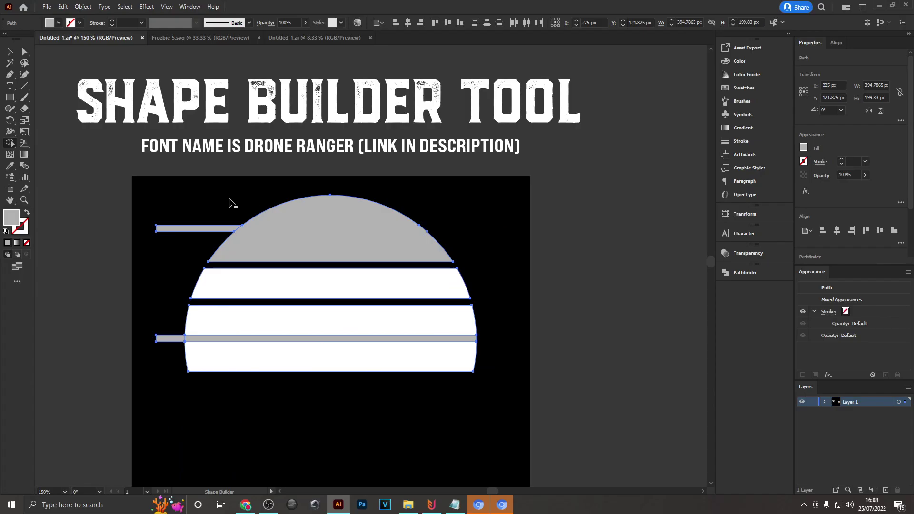
{"action": "left_click_drag", "start_coordinate": [304, 136], "coordinate": [223, 342]}
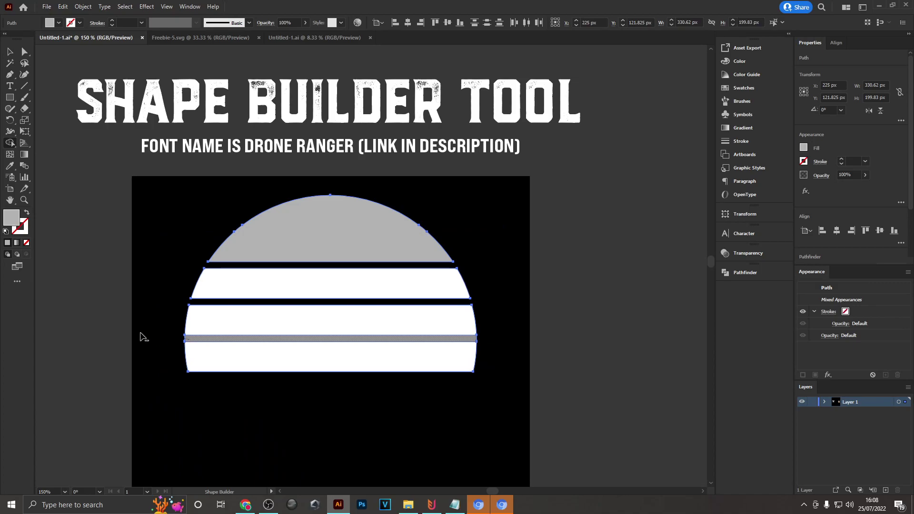
{"action": "left_click_drag", "start_coordinate": [142, 336], "coordinate": [142, 335]}
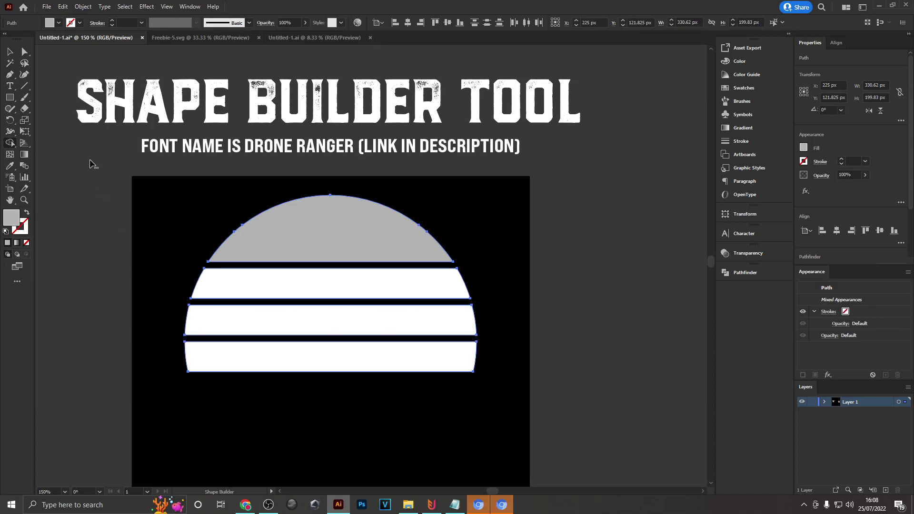
{"action": "left_click", "coordinate": [10, 53]}
{"action": "left_click", "coordinate": [572, 282]}
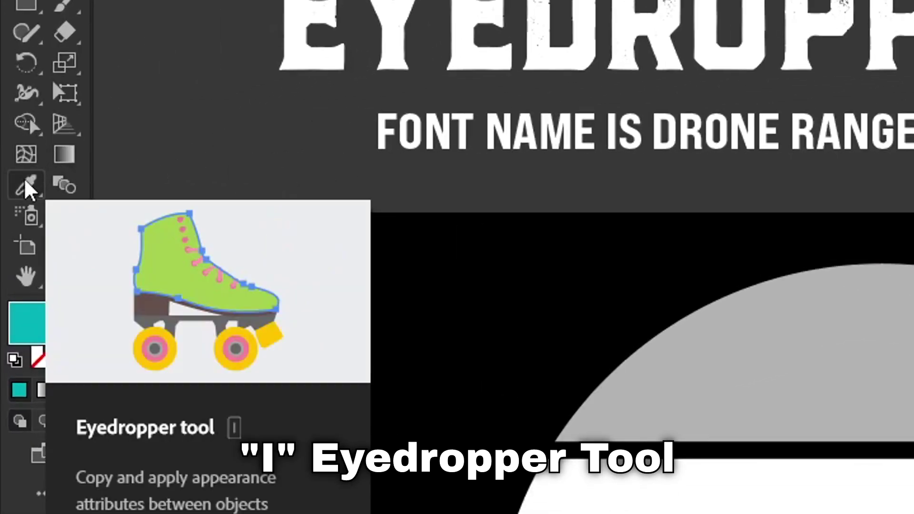
Step: Recolour the sun's grey top cap teal from the swatch blocks with the Eyedropper tool, then deselect
{"action": "left_click", "coordinate": [26, 188]}
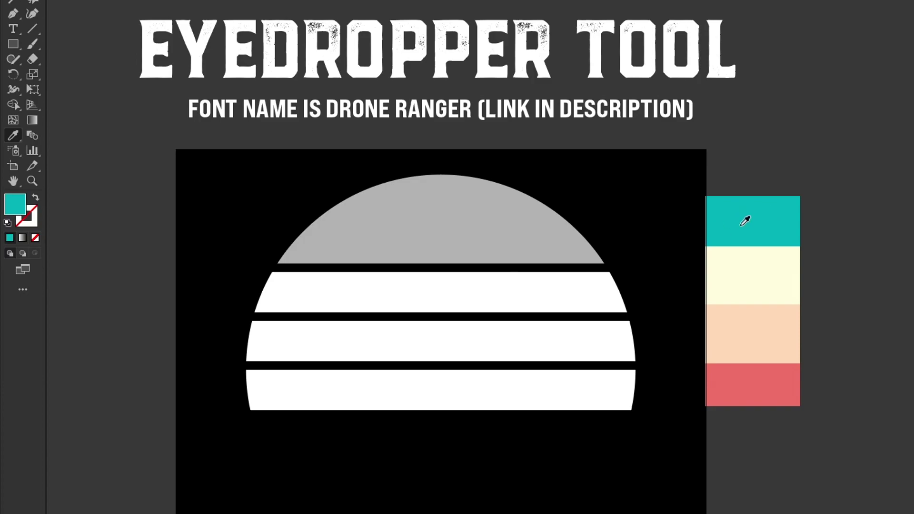
{"action": "left_click", "coordinate": [498, 223], "text": "alt"}
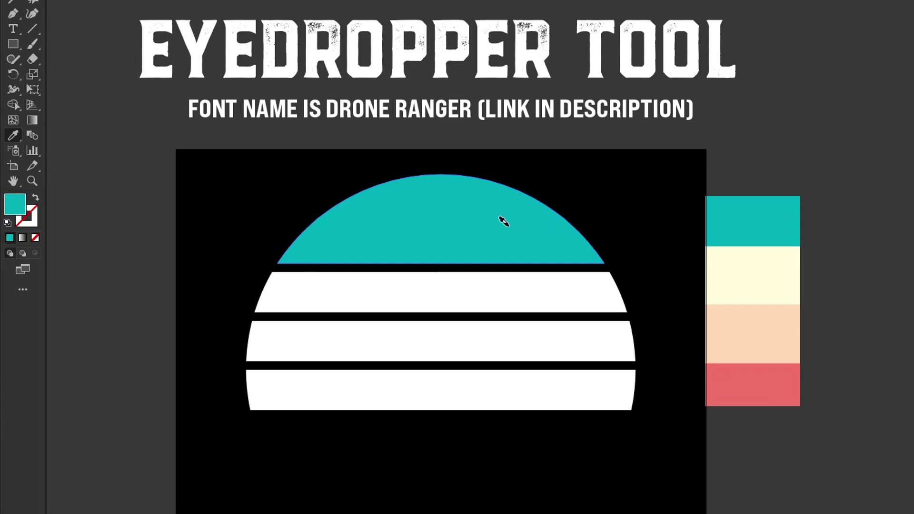
{"action": "key", "text": "ctrl+shift+a"}
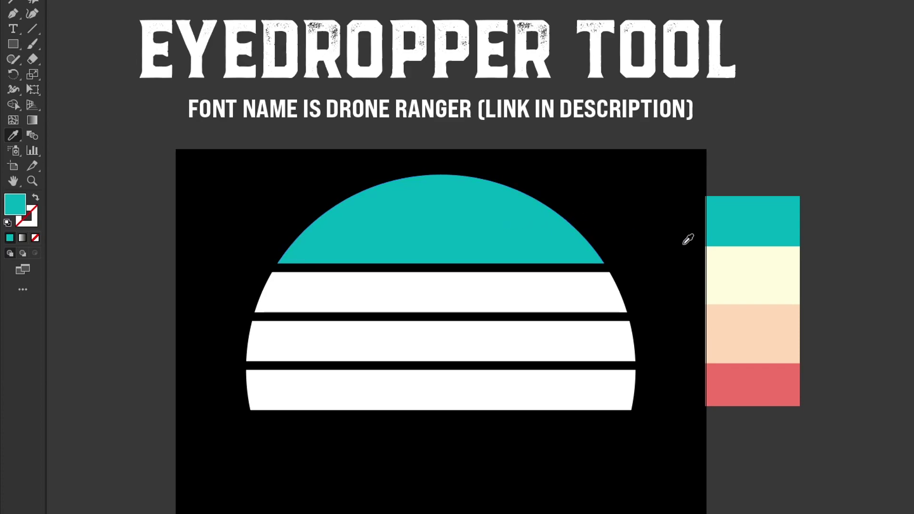
Step: Colour the three bands below the cap cream, peach and coral red using the Eyedropper on the matching swatch blocks
{"action": "left_click", "coordinate": [746, 266]}
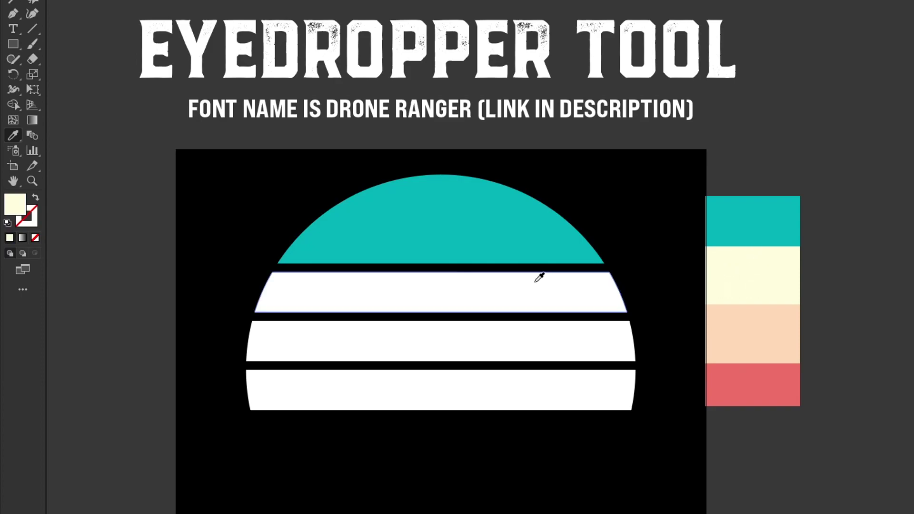
{"action": "left_click", "coordinate": [748, 320]}
{"action": "left_click", "coordinate": [500, 328], "text": "alt"}
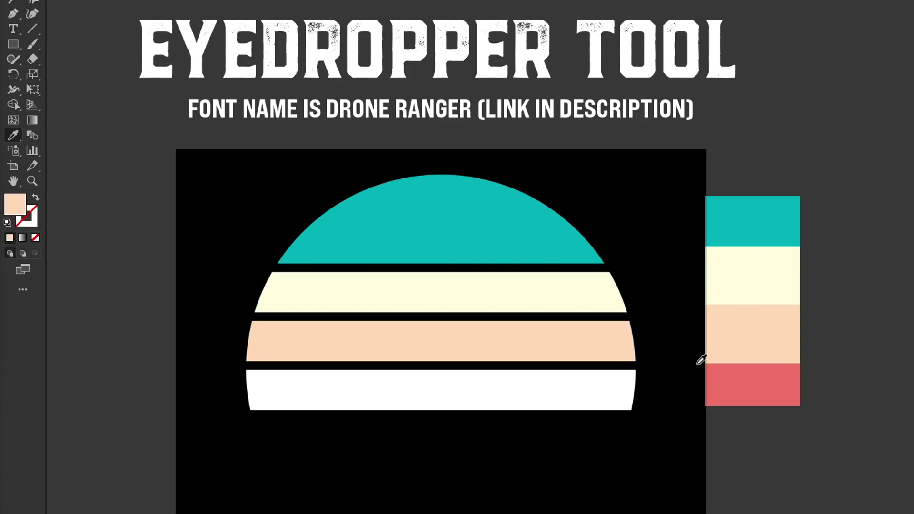
{"action": "left_click", "coordinate": [781, 383]}
{"action": "left_click", "coordinate": [436, 383], "text": "alt"}
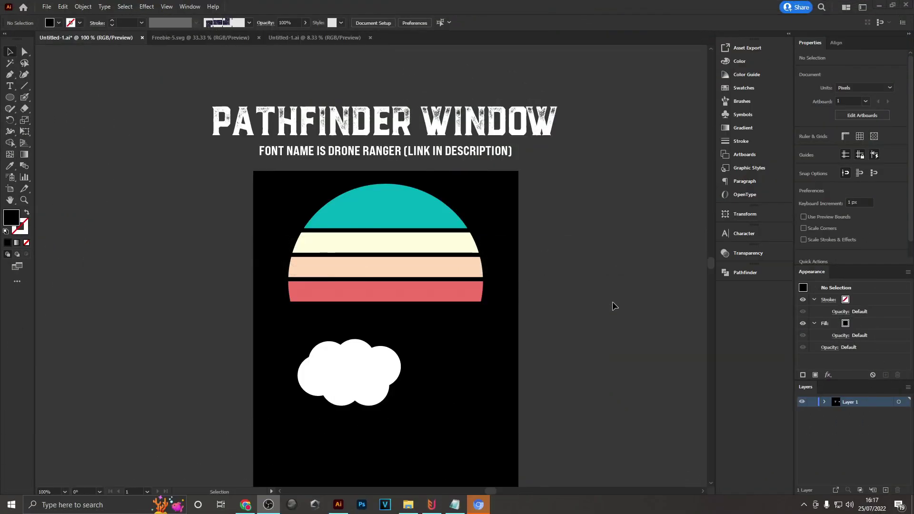
Step: Show the Pathfinder options for working with the cloud shapes
{"action": "left_click", "coordinate": [727, 274]}
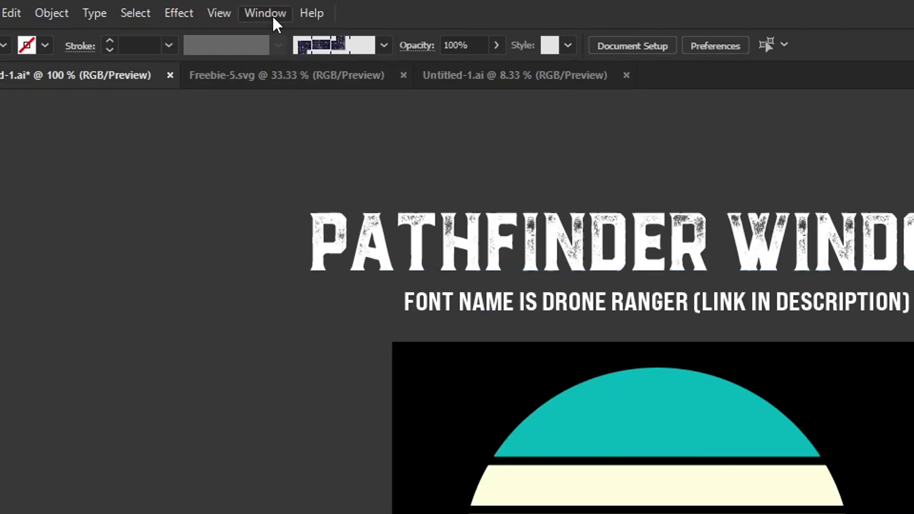
{"action": "left_click", "coordinate": [271, 19]}
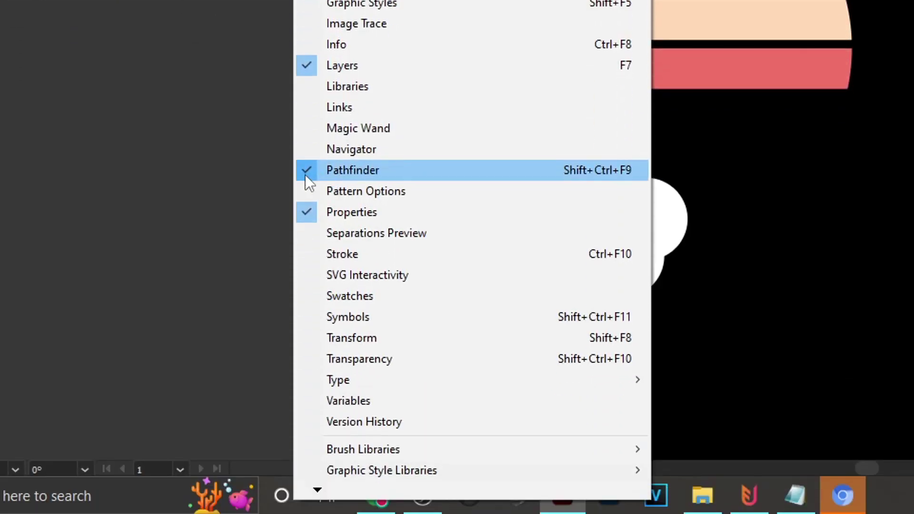
{"action": "left_click", "coordinate": [410, 176]}
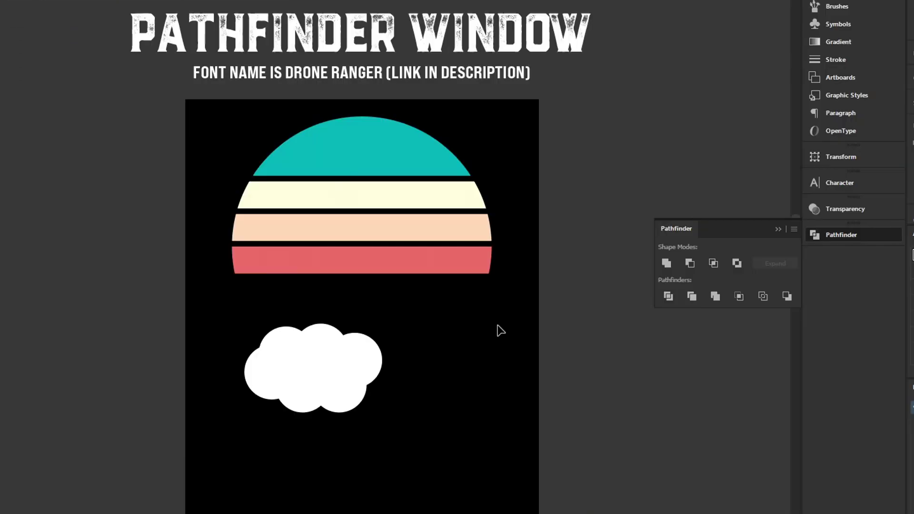
Step: Select the overlapping white circles that form the cloud, unite them into one shape with Pathfinder, and deselect
{"action": "left_click_drag", "start_coordinate": [170, 303], "coordinate": [481, 452]}
{"action": "scroll", "coordinate": [338, 433], "scroll_direction": "up", "scroll_amount": 5}
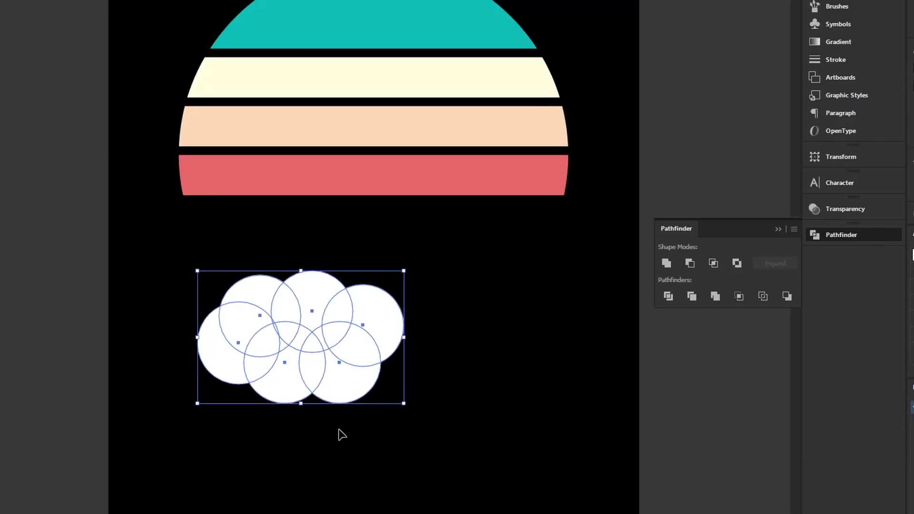
{"action": "left_click", "coordinate": [415, 410]}
{"action": "left_click_drag", "start_coordinate": [414, 412], "coordinate": [437, 443]}
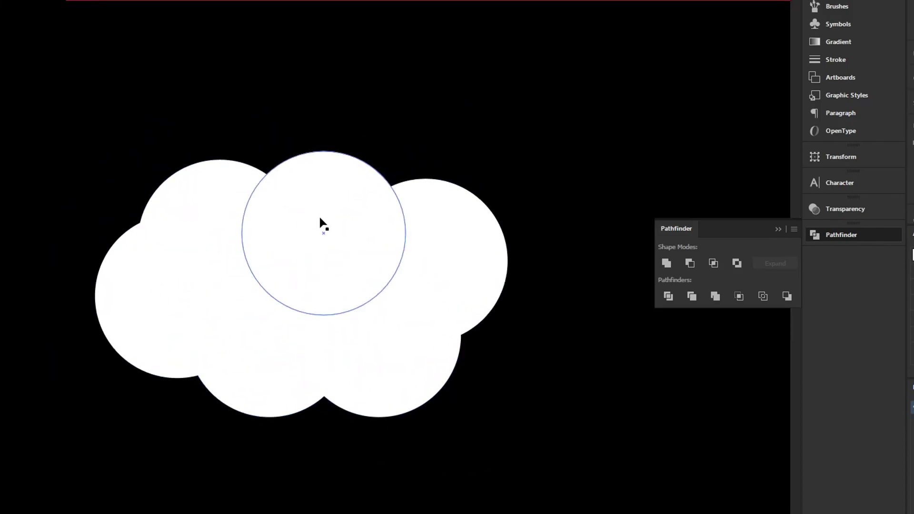
{"action": "scroll", "coordinate": [511, 410], "scroll_direction": "right", "scroll_amount": 2}
{"action": "scroll", "coordinate": [512, 410], "scroll_direction": "up", "scroll_amount": 1}
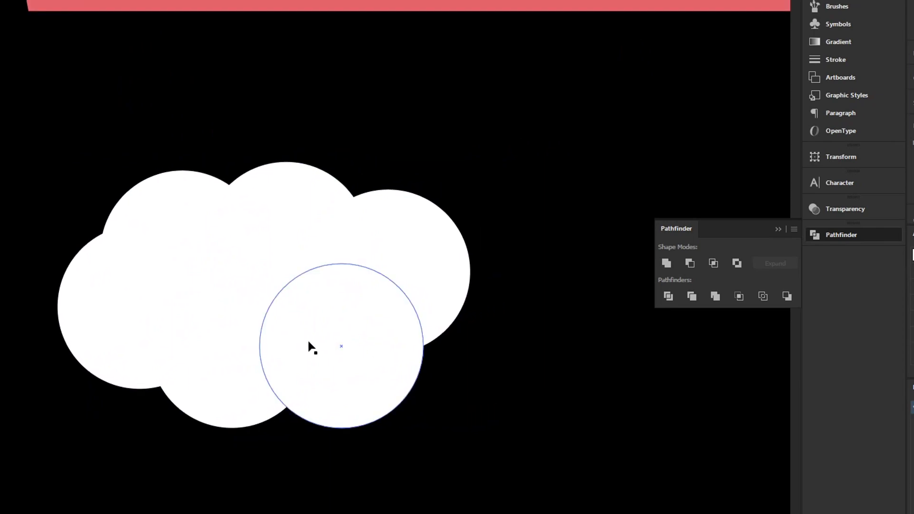
{"action": "left_click_drag", "start_coordinate": [6, 106], "coordinate": [551, 508]}
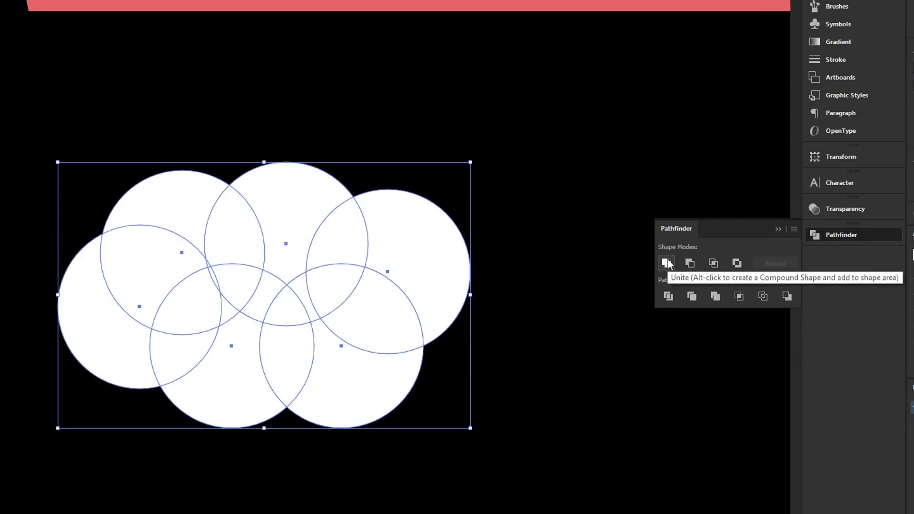
{"action": "left_click", "coordinate": [666, 262]}
{"action": "left_click", "coordinate": [477, 314]}
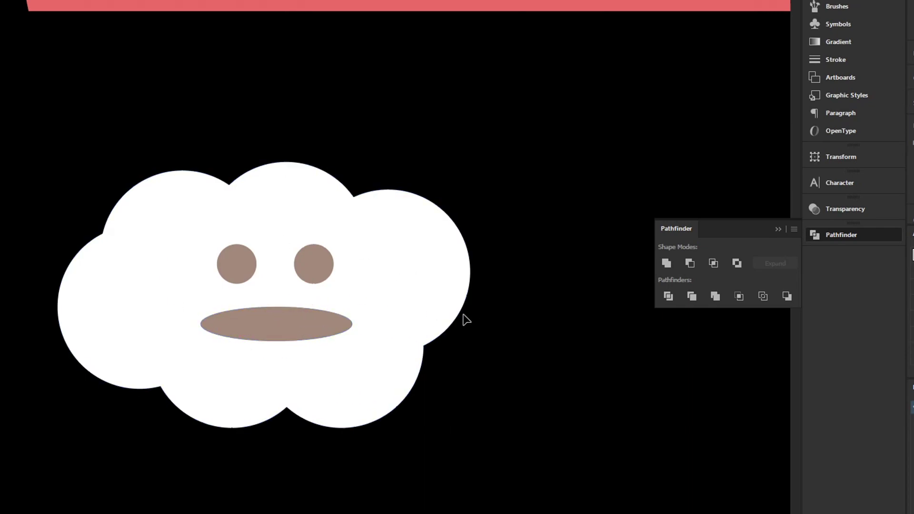
Step: Cut the brown eyes and mouth out of the white cloud with Pathfinder's Minus Front, then deselect
{"action": "left_click_drag", "start_coordinate": [46, 138], "coordinate": [600, 513]}
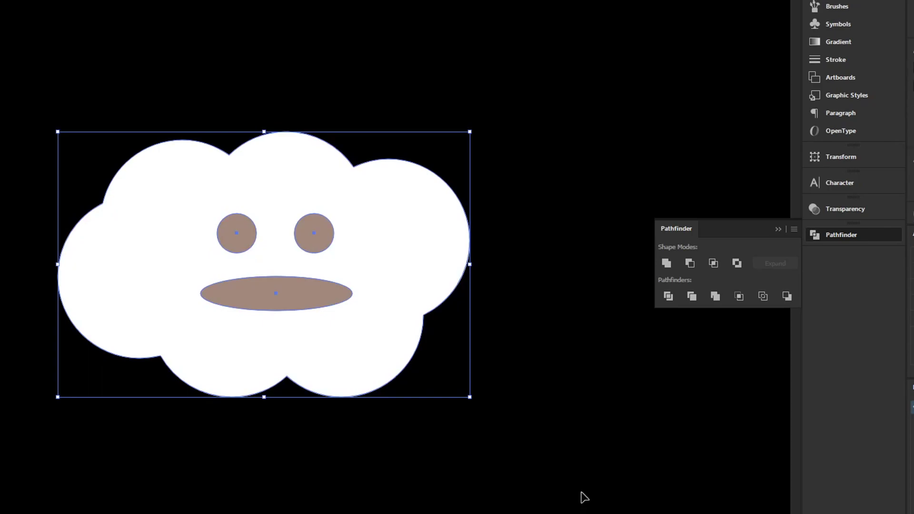
{"action": "left_click", "coordinate": [690, 263]}
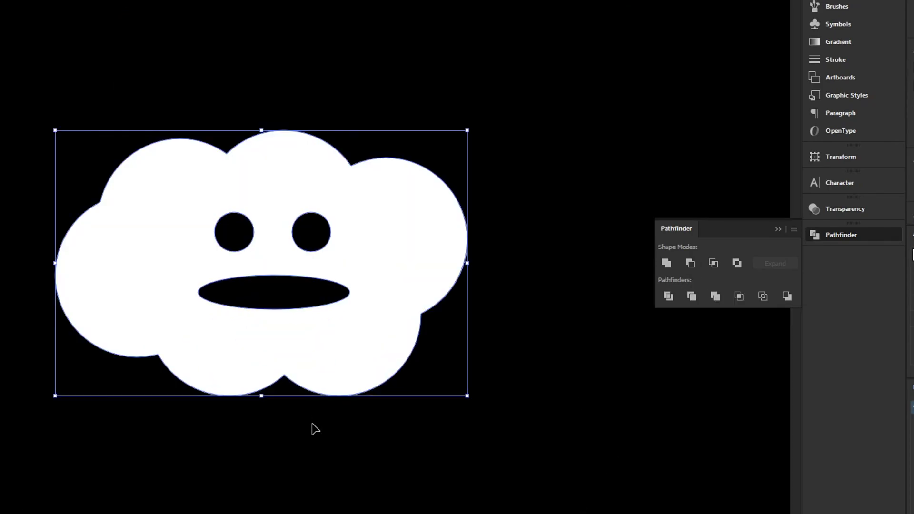
{"action": "left_click", "coordinate": [315, 429]}
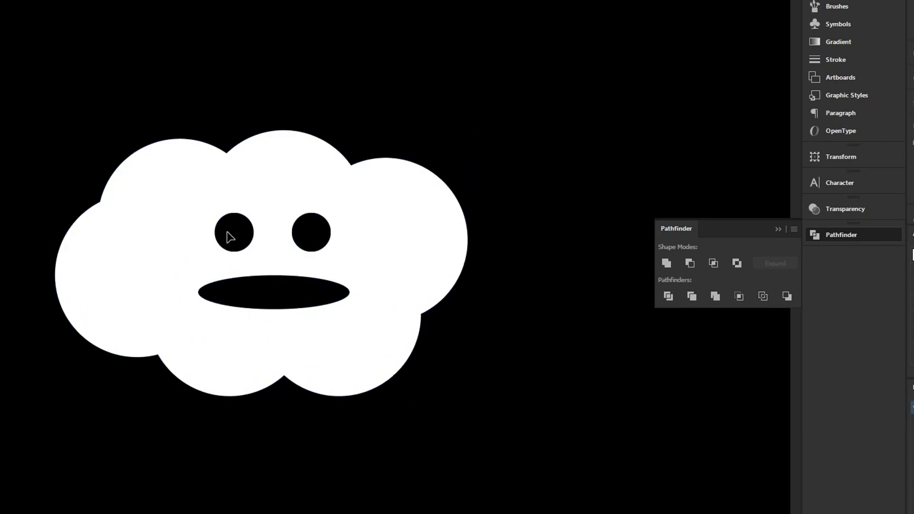
Step: Move the cloud so it straddles the artboard's left edge and check that the eyes and mouth are see-through
{"action": "scroll", "coordinate": [322, 343], "scroll_direction": "down", "scroll_amount": 1}
{"action": "left_click_drag", "start_coordinate": [292, 346], "coordinate": [488, 335]}
{"action": "left_click_drag", "start_coordinate": [481, 271], "coordinate": [229, 270]}
{"action": "scroll", "coordinate": [205, 293], "scroll_direction": "up", "scroll_amount": 3}
{"action": "scroll", "coordinate": [204, 292], "scroll_direction": "up", "scroll_amount": 3}
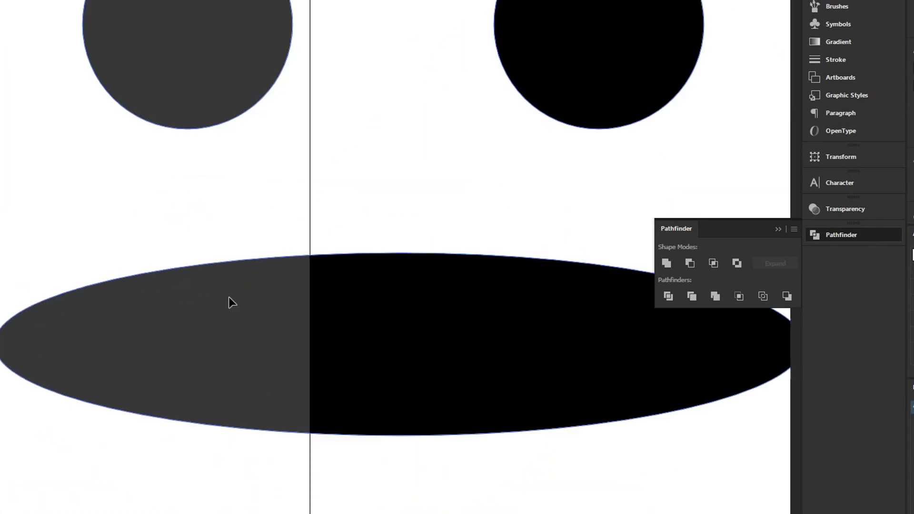
{"action": "scroll", "coordinate": [434, 296], "scroll_direction": "down", "scroll_amount": 3}
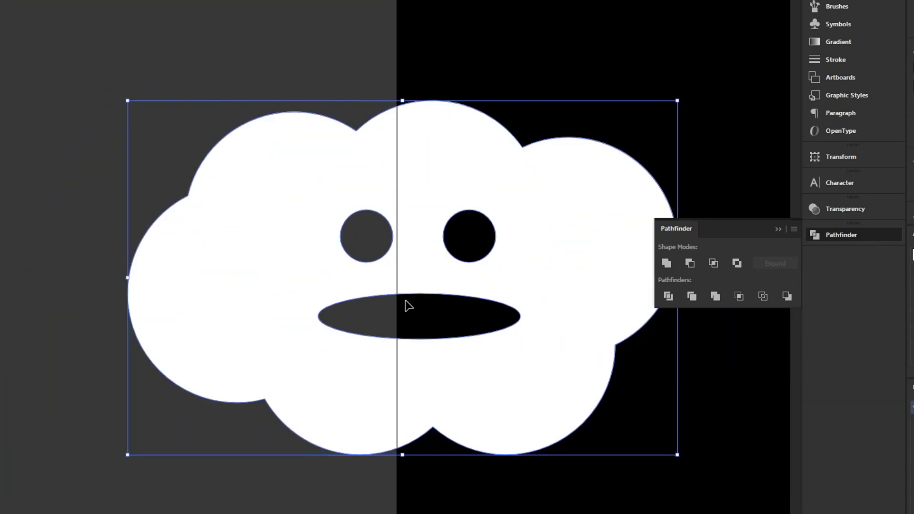
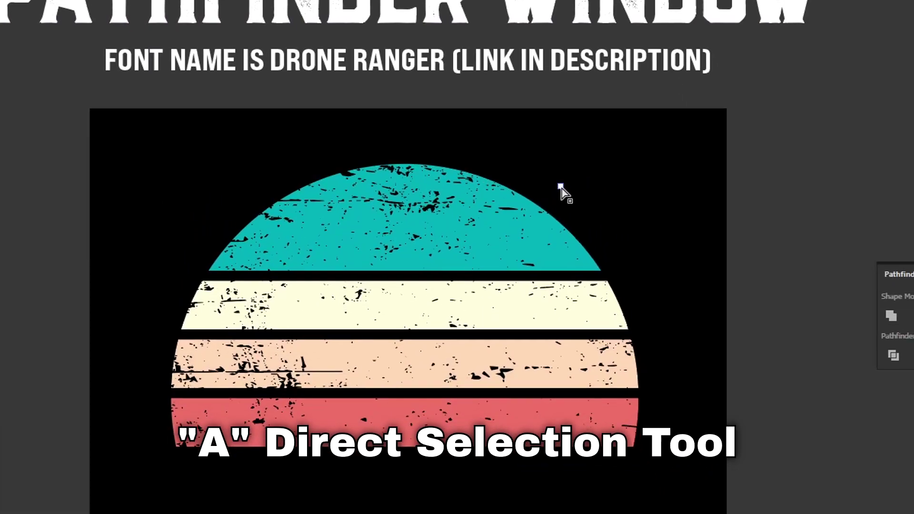
Step: Directly select one black texture speck on the sun, select all objects with the same fill and stroke, and delete them
{"action": "left_click", "coordinate": [602, 364]}
{"action": "left_click", "coordinate": [507, 209]}
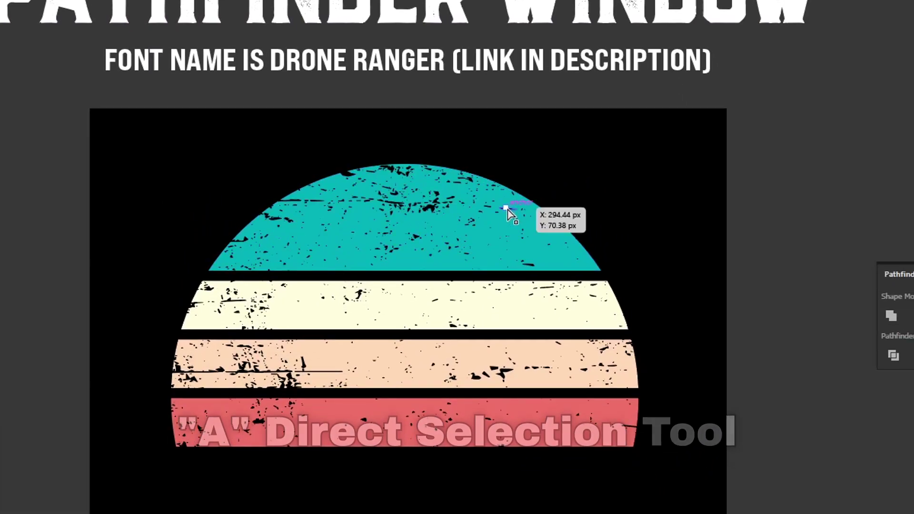
{"action": "scroll", "coordinate": [507, 211], "scroll_direction": "up", "scroll_amount": 4}
{"action": "scroll", "coordinate": [509, 221], "scroll_direction": "down", "scroll_amount": 3}
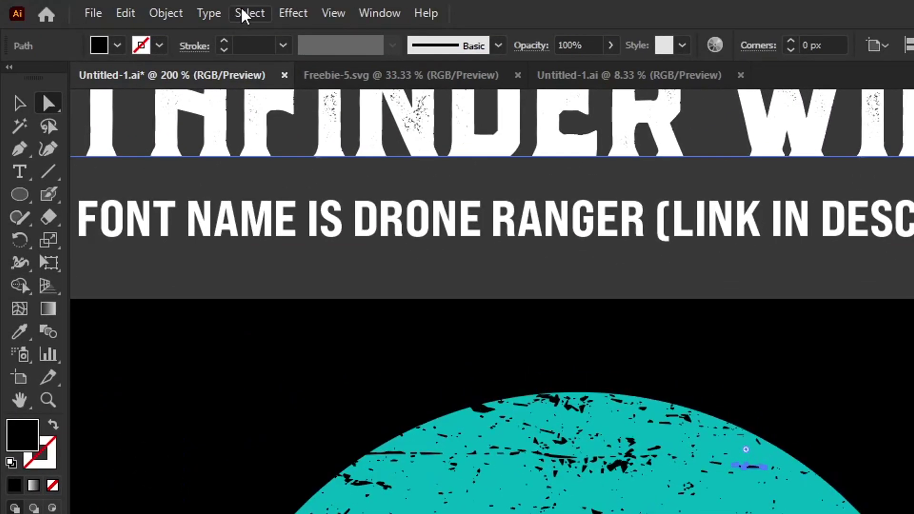
{"action": "left_click", "coordinate": [249, 13]}
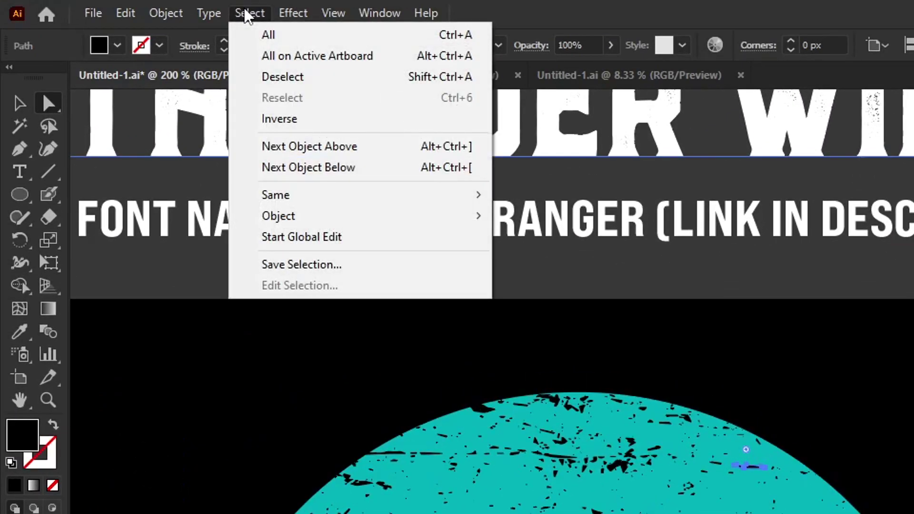
{"action": "mouse_move", "coordinate": [312, 202]}
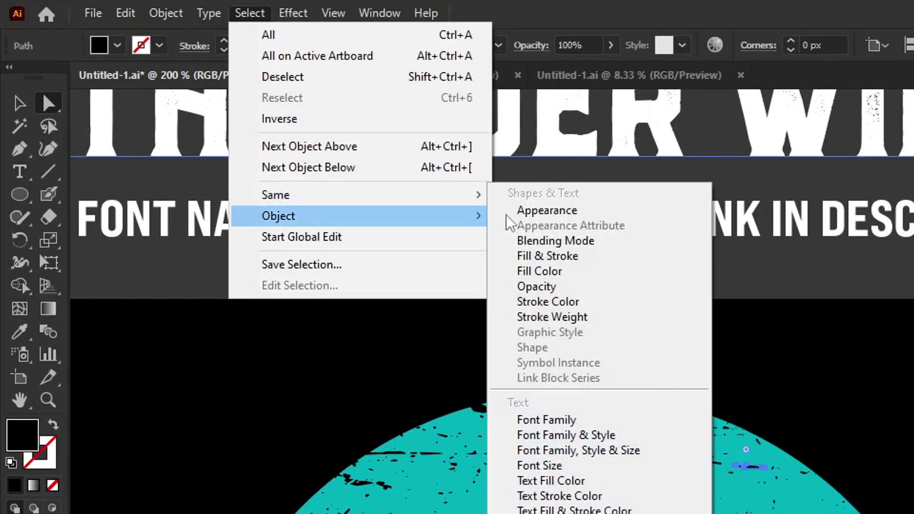
{"action": "left_click", "coordinate": [583, 262]}
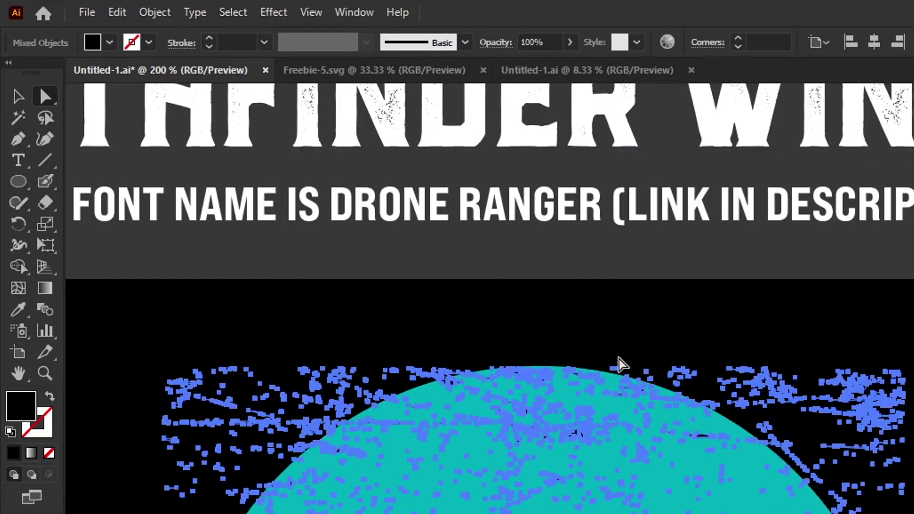
{"action": "key", "text": "Delete"}
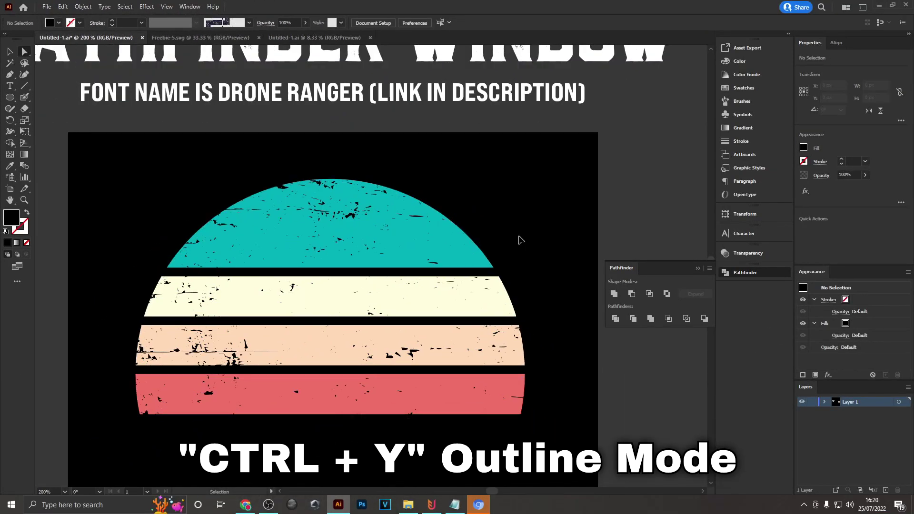
Step: Switch to Outline mode and select the stray specks outside the sun's upper-right curve
{"action": "key", "text": "ctrl+y"}
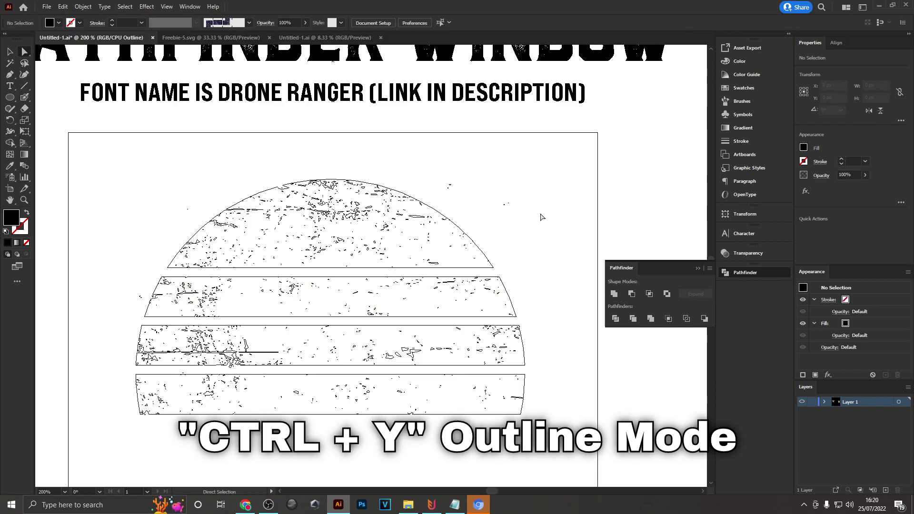
{"action": "key", "text": "alt"}
{"action": "scroll", "coordinate": [524, 200], "scroll_direction": "up", "scroll_amount": 4}
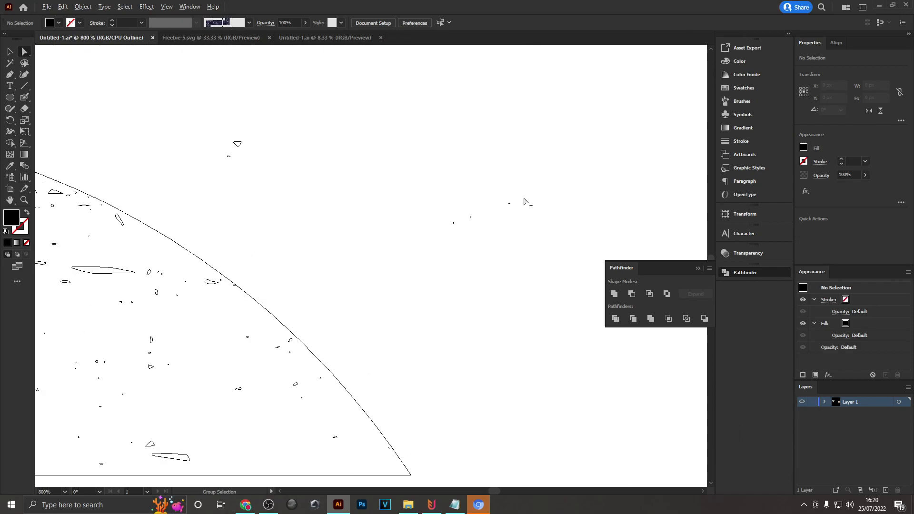
{"action": "left_click_drag", "start_coordinate": [545, 260], "coordinate": [541, 257]}
{"action": "scroll", "coordinate": [542, 257], "scroll_direction": "down", "scroll_amount": 1}
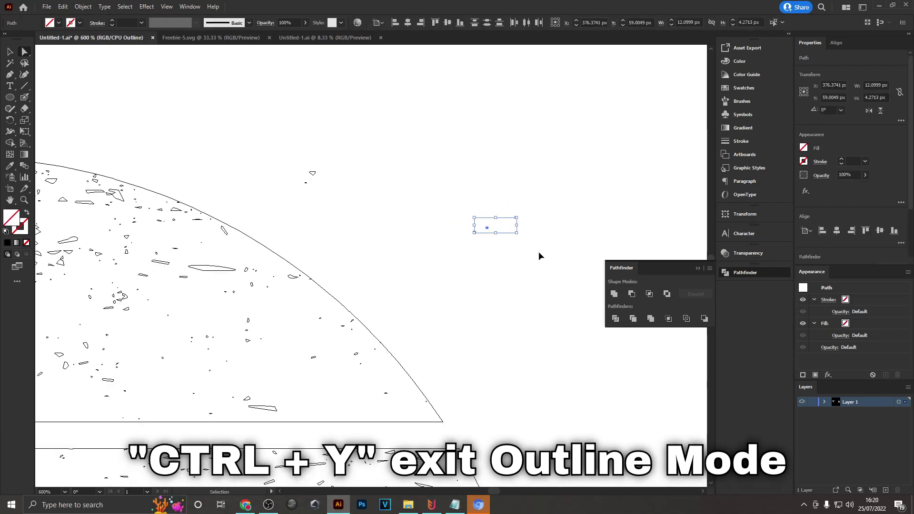
Step: Exit Outline mode, select all objects with the same fill and stroke as the stray specks, and delete them
{"action": "key", "text": "ctrl+y"}
{"action": "scroll", "coordinate": [540, 258], "scroll_direction": "down", "scroll_amount": 1}
{"action": "scroll", "coordinate": [541, 257], "scroll_direction": "down", "scroll_amount": 1}
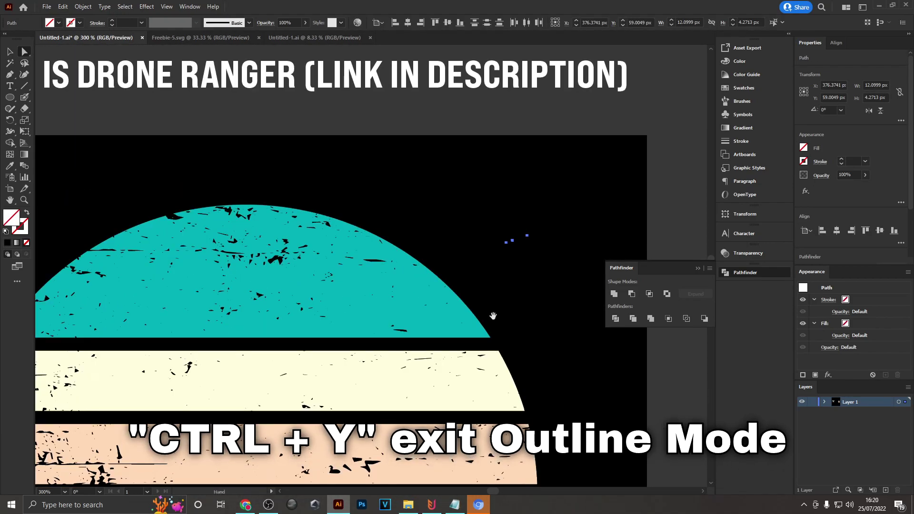
{"action": "left_click_drag", "start_coordinate": [492, 316], "coordinate": [583, 224]}
{"action": "left_click", "coordinate": [123, 7]}
{"action": "mouse_move", "coordinate": [199, 101]}
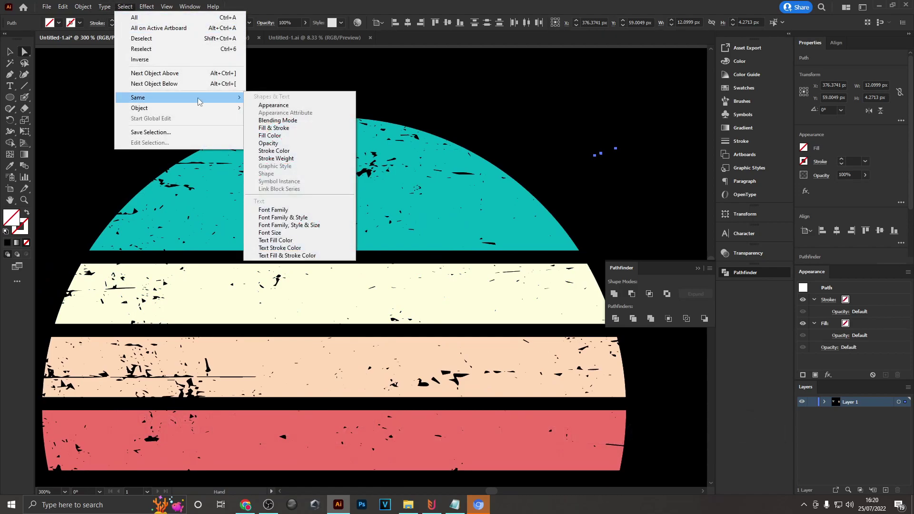
{"action": "left_click", "coordinate": [307, 128]}
{"action": "left_click_drag", "start_coordinate": [406, 232], "coordinate": [423, 214]}
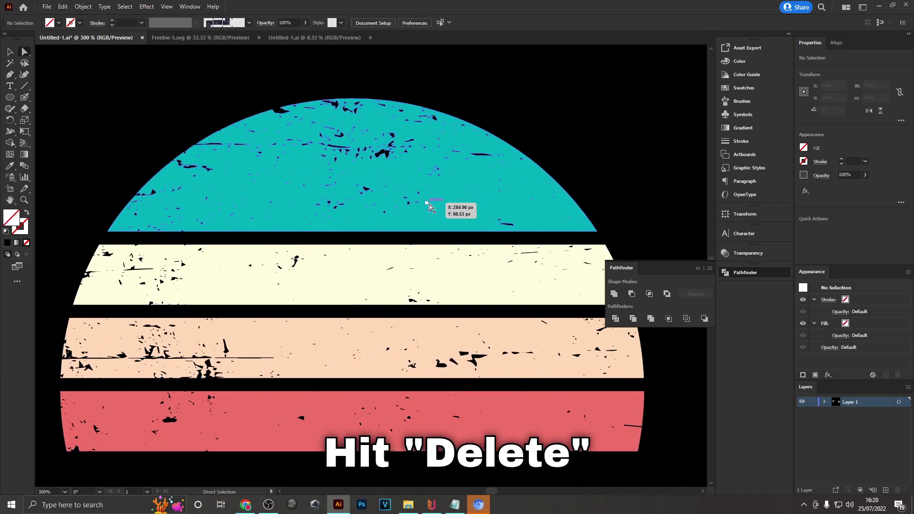
{"action": "key", "text": "Delete"}
Step: Select the whole textured sun, move it across the artboard's left edge, and check its texture cut-outs up close
{"action": "key", "text": "ctrl+minus"}
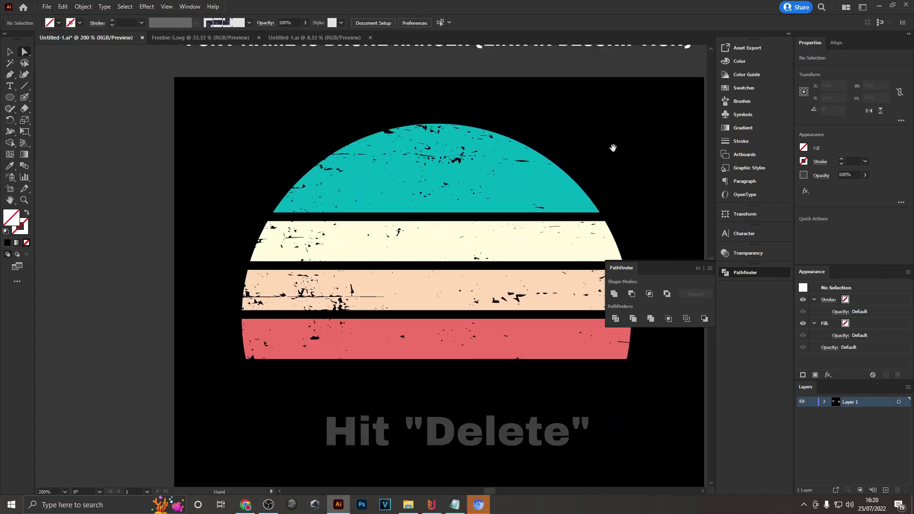
{"action": "left_click", "coordinate": [10, 52]}
{"action": "left_click_drag", "start_coordinate": [112, 82], "coordinate": [680, 419]}
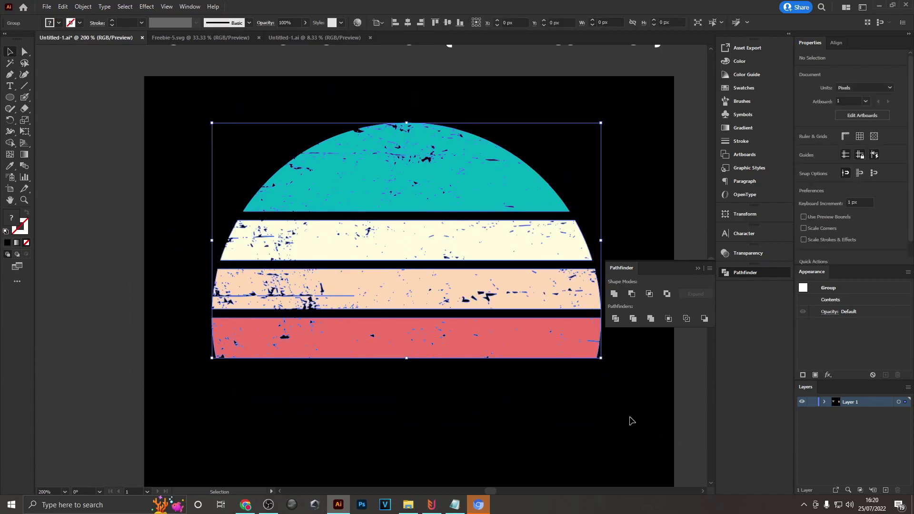
{"action": "left_click_drag", "start_coordinate": [269, 237], "coordinate": [615, 278]}
{"action": "left_click_drag", "start_coordinate": [642, 223], "coordinate": [353, 218]}
{"action": "scroll", "coordinate": [508, 271], "scroll_direction": "up", "scroll_amount": 4}
{"action": "scroll", "coordinate": [444, 408], "scroll_direction": "up", "scroll_amount": 2}
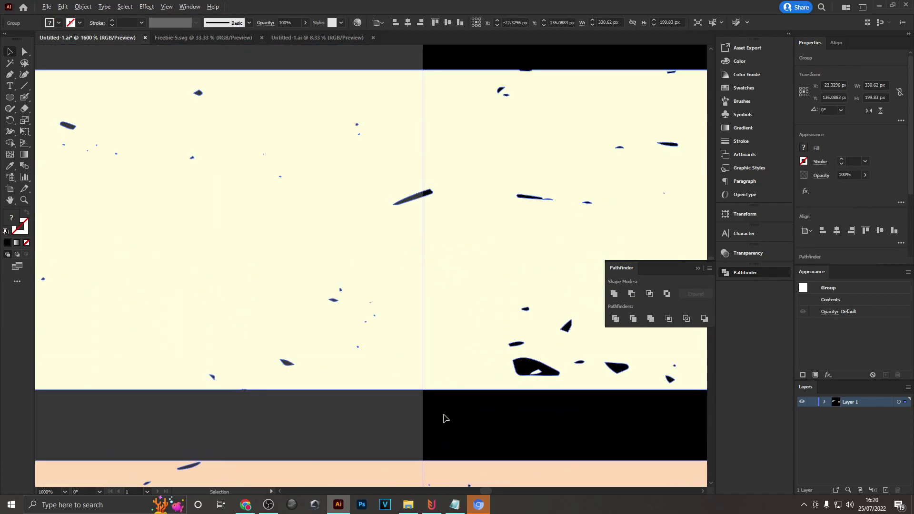
Step: Inspect the elongated texture cut-out crossing the artboard's edge at high magnification
{"action": "scroll", "coordinate": [396, 310], "scroll_direction": "up", "scroll_amount": 5}
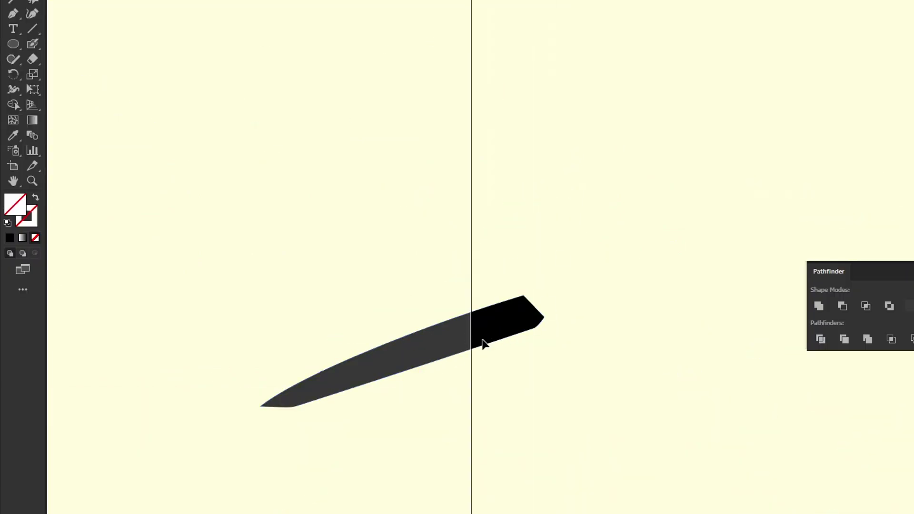
{"action": "scroll", "coordinate": [483, 344], "scroll_direction": "down", "scroll_amount": 6}
{"action": "scroll", "coordinate": [426, 42], "scroll_direction": "up", "scroll_amount": 4}
{"action": "scroll", "coordinate": [289, 137], "scroll_direction": "down", "scroll_amount": 5}
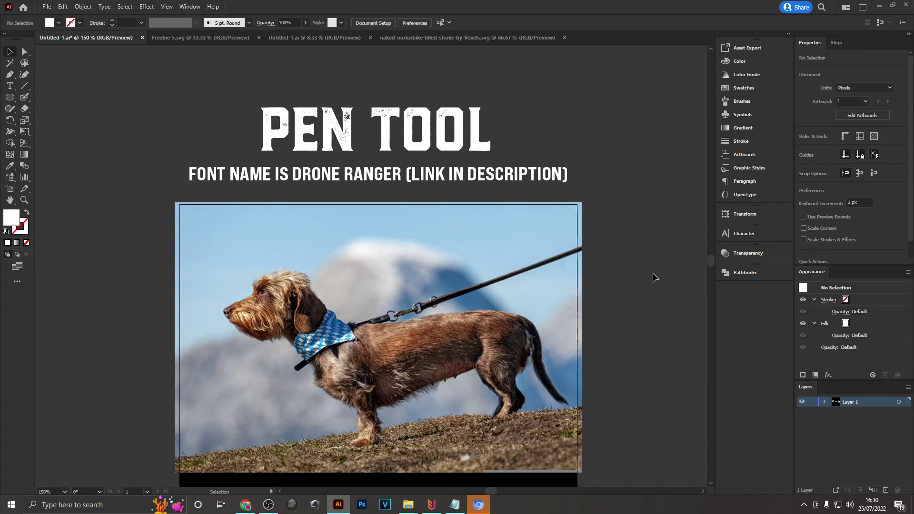
Step: Select the linked dog photo beneath the PEN TOOL heading and lock it in place
{"action": "left_click_drag", "start_coordinate": [641, 314], "coordinate": [637, 295]}
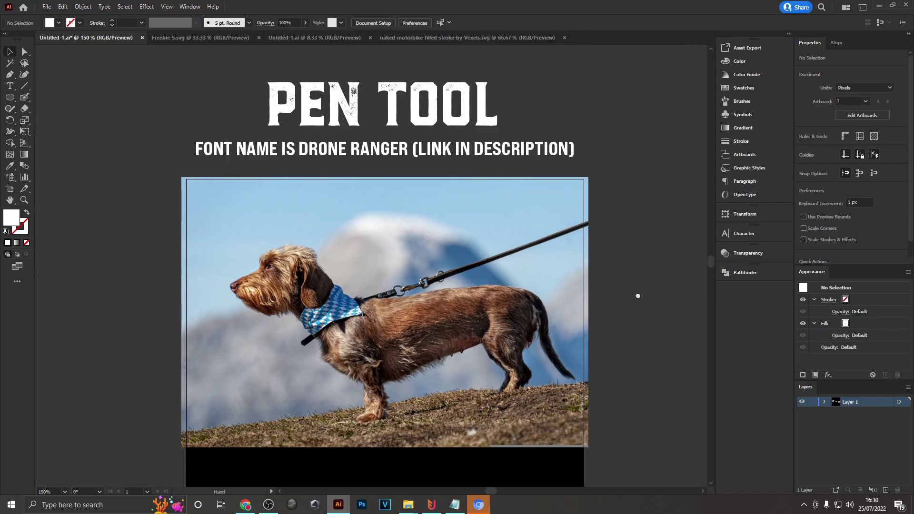
{"action": "left_click", "coordinate": [423, 324]}
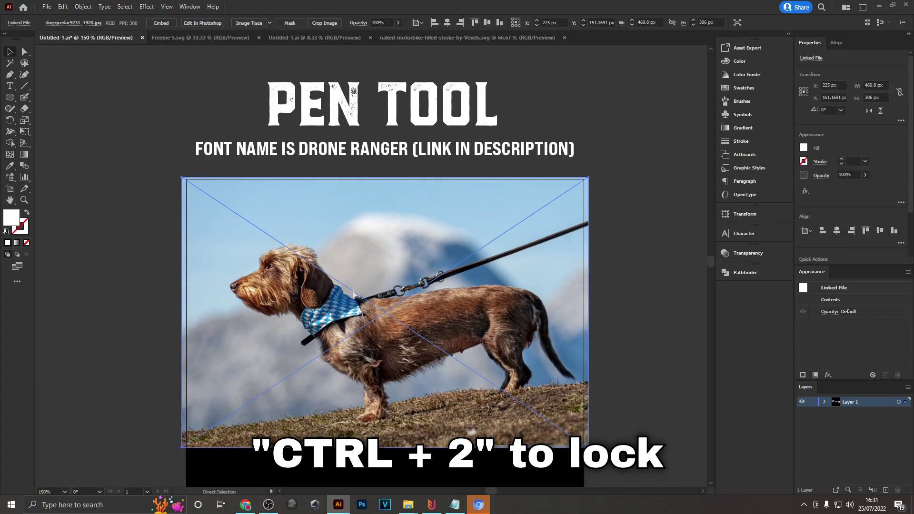
{"action": "key", "text": "ctrl+2"}
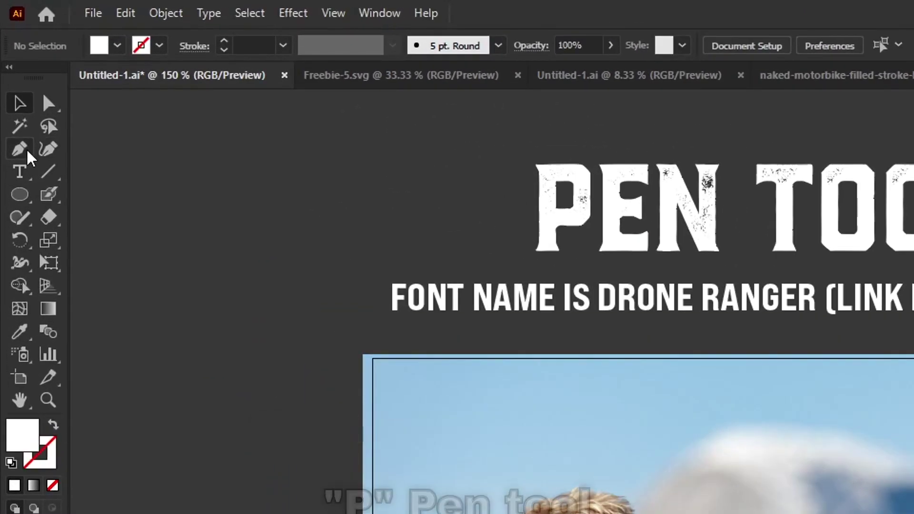
Step: Activate the Pen tool with no fill and a 1 pt red stroke
{"action": "left_click", "coordinate": [28, 152]}
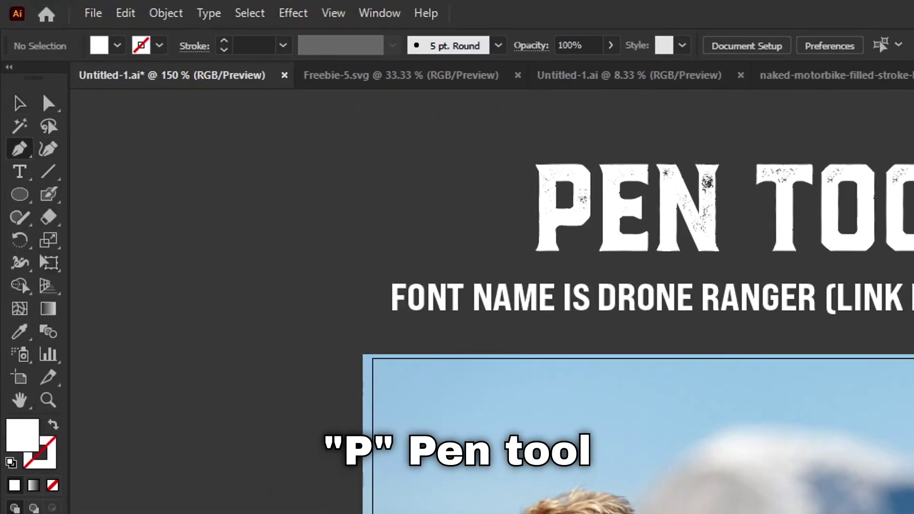
{"action": "scroll", "coordinate": [777, 425], "scroll_direction": "up", "scroll_amount": 1}
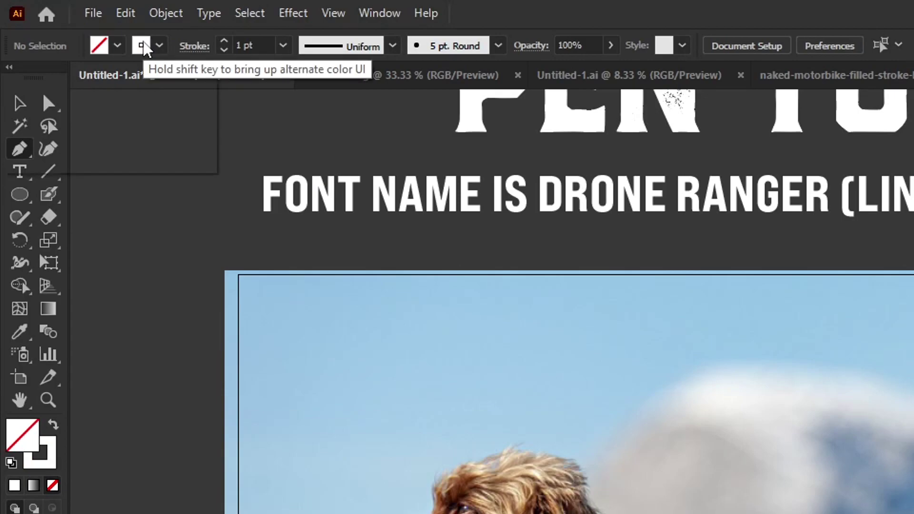
{"action": "left_click", "coordinate": [141, 46]}
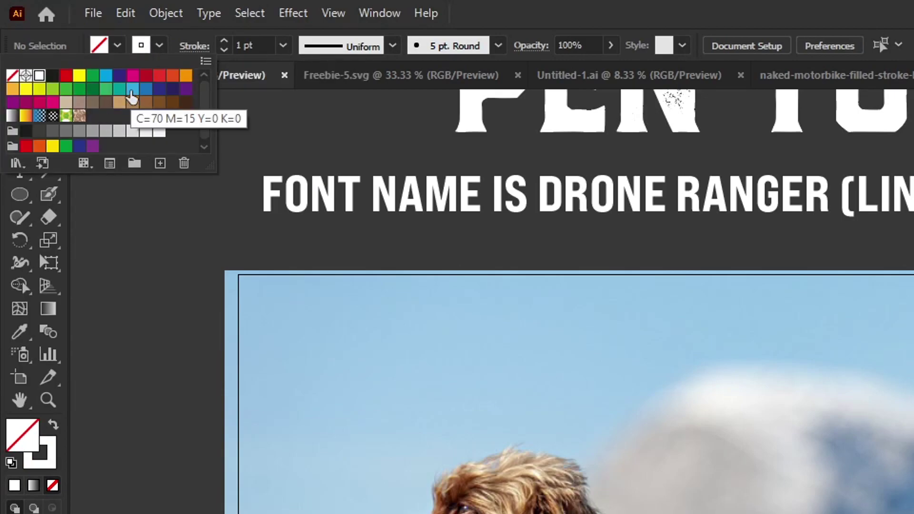
{"action": "left_click", "coordinate": [68, 74]}
{"action": "left_click", "coordinate": [503, 4]}
Step: Trace the dog with the Pen tool from the top of its head past the ear and bandana onto its back
{"action": "scroll", "coordinate": [371, 308], "scroll_direction": "up", "scroll_amount": 1}
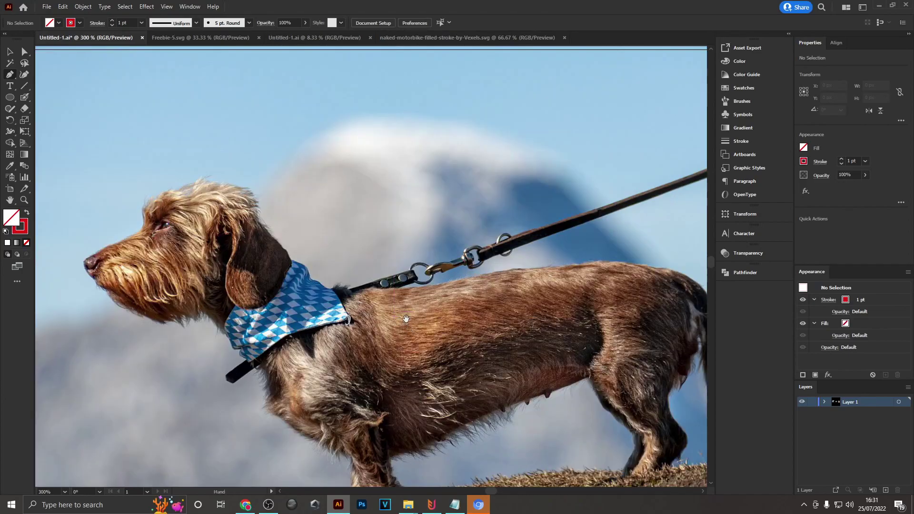
{"action": "left_click_drag", "start_coordinate": [406, 318], "coordinate": [361, 255]}
{"action": "left_click_drag", "start_coordinate": [149, 126], "coordinate": [202, 125]}
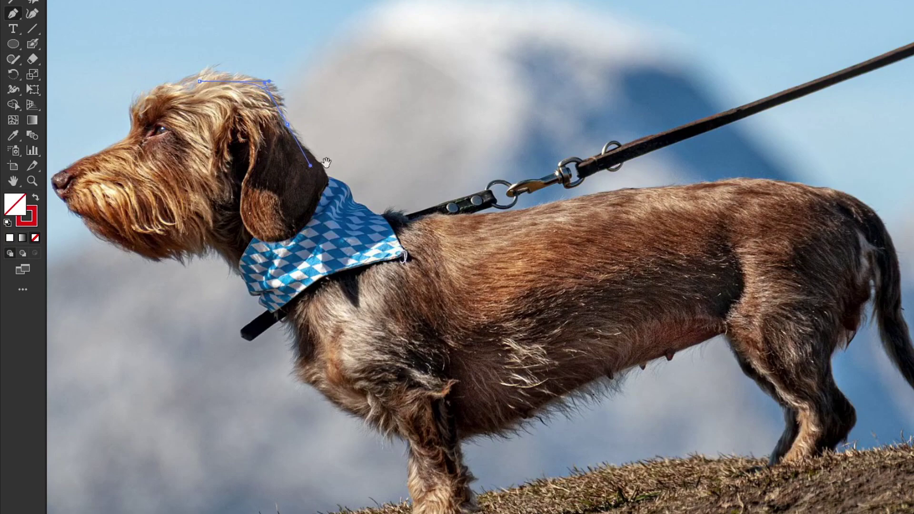
{"action": "left_click_drag", "start_coordinate": [328, 179], "coordinate": [375, 250]}
{"action": "left_click", "coordinate": [328, 179]}
{"action": "scroll", "coordinate": [347, 178], "scroll_direction": "up", "scroll_amount": 2}
{"action": "left_click", "coordinate": [429, 257]}
{"action": "left_click_drag", "start_coordinate": [560, 260], "coordinate": [615, 257]}
{"action": "left_click_drag", "start_coordinate": [679, 251], "coordinate": [687, 246]}
Step: Continue the traced path along the dog's back, over the rump and down the tail's outer edge to the tip
{"action": "scroll", "coordinate": [687, 246], "scroll_direction": "down", "scroll_amount": 2}
{"action": "left_click_drag", "start_coordinate": [840, 232], "coordinate": [620, 245]}
{"action": "scroll", "coordinate": [620, 245], "scroll_direction": "up", "scroll_amount": 1}
{"action": "left_click_drag", "start_coordinate": [670, 230], "coordinate": [818, 220]}
{"action": "left_click", "coordinate": [825, 240]}
{"action": "left_click_drag", "start_coordinate": [899, 329], "coordinate": [535, 338]}
{"action": "left_click_drag", "start_coordinate": [610, 435], "coordinate": [630, 438]}
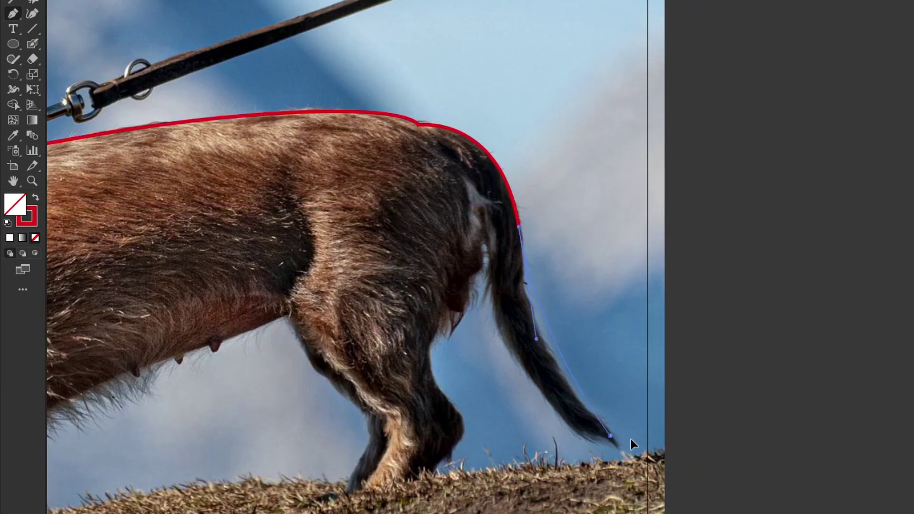
{"action": "left_click_drag", "start_coordinate": [704, 513], "coordinate": [698, 513]}
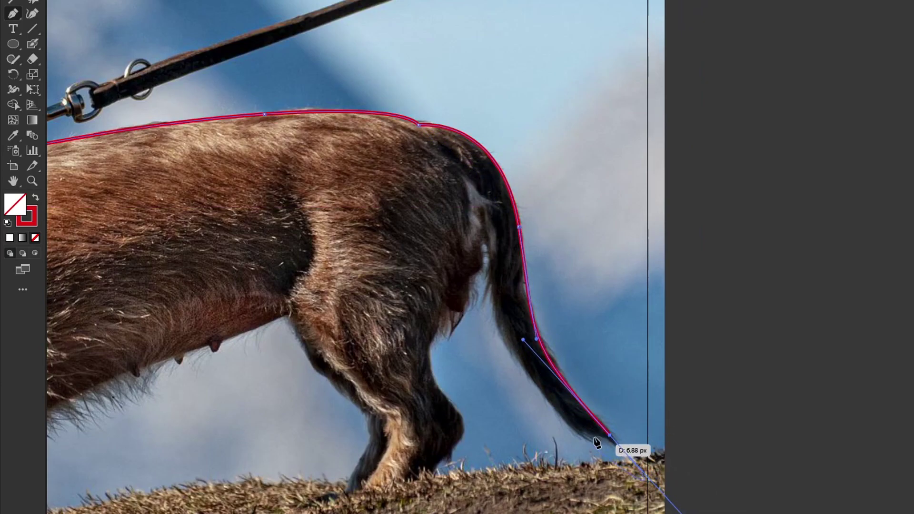
{"action": "left_click", "coordinate": [610, 435]}
Step: Continue the path up the tail's inner edge and around the hind leg and paw to the rear of the belly
{"action": "left_click_drag", "start_coordinate": [568, 423], "coordinate": [546, 402]}
{"action": "left_click_drag", "start_coordinate": [489, 259], "coordinate": [490, 205]}
{"action": "left_click_drag", "start_coordinate": [431, 341], "coordinate": [416, 359]}
{"action": "left_click_drag", "start_coordinate": [462, 437], "coordinate": [444, 461]}
{"action": "left_click", "coordinate": [382, 513]}
{"action": "left_click_drag", "start_coordinate": [320, 513], "coordinate": [346, 497]}
{"action": "left_click_drag", "start_coordinate": [385, 459], "coordinate": [378, 427]}
{"action": "left_click_drag", "start_coordinate": [328, 391], "coordinate": [309, 362]}
{"action": "left_click", "coordinate": [280, 315]}
Step: Continue the path along the belly and around the front leg and paw towards the chest
{"action": "left_click_drag", "start_coordinate": [285, 319], "coordinate": [785, 193]}
{"action": "left_click_drag", "start_coordinate": [554, 286], "coordinate": [450, 353]}
{"action": "left_click", "coordinate": [407, 342]}
{"action": "left_click_drag", "start_coordinate": [426, 469], "coordinate": [404, 475]}
{"action": "left_click_drag", "start_coordinate": [338, 489], "coordinate": [304, 486]}
{"action": "left_click", "coordinate": [330, 465]}
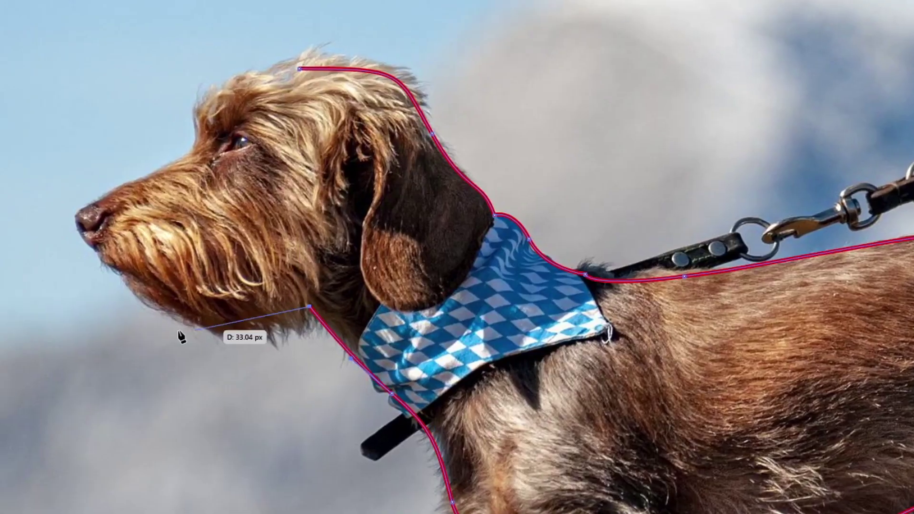
Step: Trace the chin, muzzle, nose and forehead, closing the path at the top of the dog's head
{"action": "left_click_drag", "start_coordinate": [184, 321], "coordinate": [112, 286]}
{"action": "left_click", "coordinate": [119, 269]}
{"action": "left_click_drag", "start_coordinate": [98, 254], "coordinate": [92, 245]}
{"action": "left_click_drag", "start_coordinate": [74, 215], "coordinate": [91, 202]}
{"action": "left_click_drag", "start_coordinate": [199, 152], "coordinate": [195, 122]}
{"action": "left_click_drag", "start_coordinate": [294, 62], "coordinate": [397, 59]}
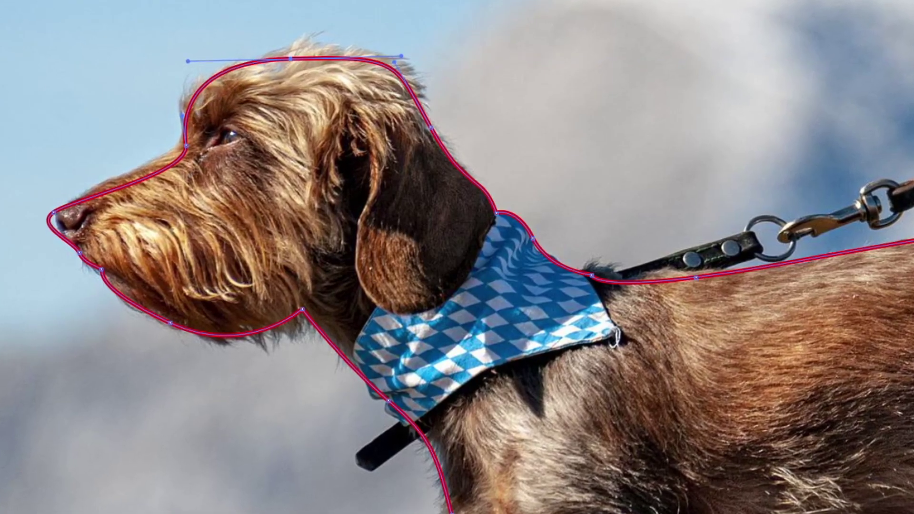
Step: Unlock all objects and delete the dog photo, keeping the traced outline on the black artboard
{"action": "key", "text": "v"}
{"action": "left_click_drag", "start_coordinate": [475, 135], "coordinate": [375, 186]}
{"action": "scroll", "coordinate": [410, 189], "scroll_direction": "down", "scroll_amount": 1}
{"action": "left_click_drag", "start_coordinate": [366, 328], "coordinate": [360, 308]}
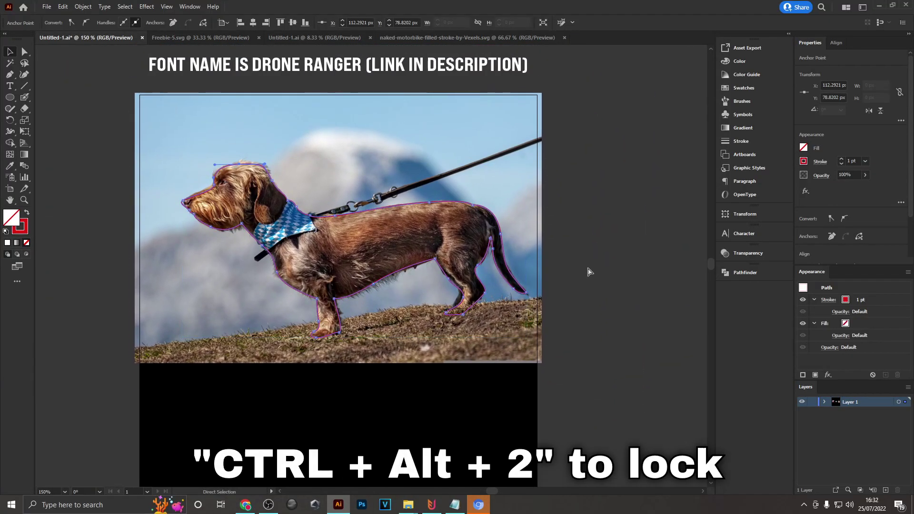
{"action": "key", "text": "ctrl+alt+2"}
{"action": "left_click", "coordinate": [573, 238]}
{"action": "left_click", "coordinate": [406, 143]}
{"action": "key", "text": "Delete"}
Step: Swap the dog outline's fill and stroke, and set the fill to white
{"action": "left_click_drag", "start_coordinate": [145, 117], "coordinate": [528, 340]}
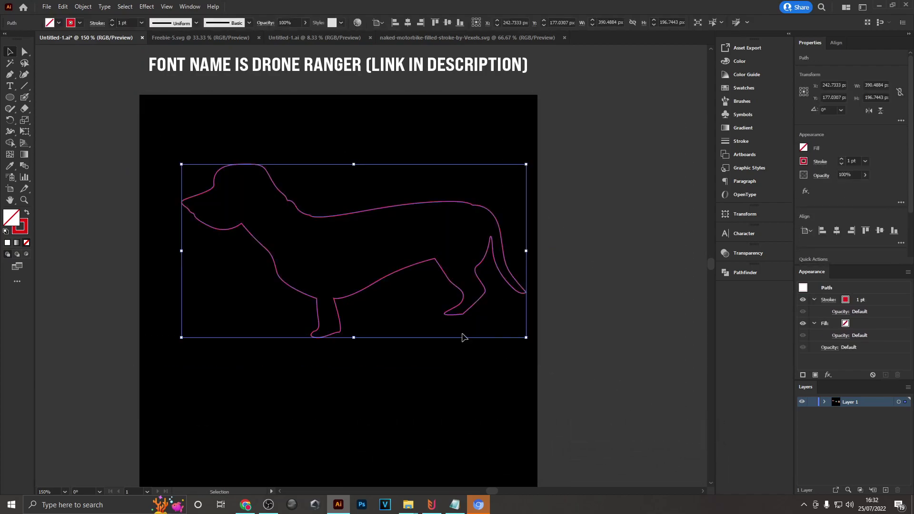
{"action": "left_click", "coordinate": [26, 214]}
{"action": "left_click", "coordinate": [51, 23]}
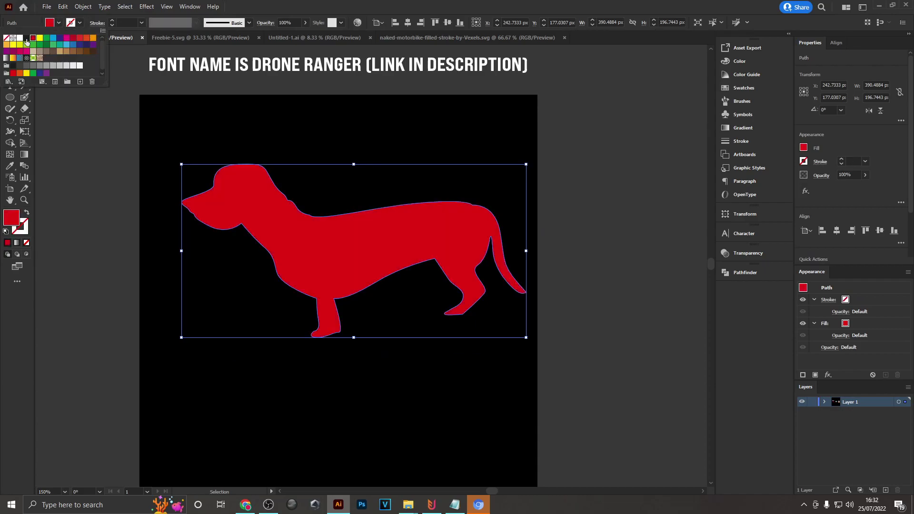
{"action": "left_click", "coordinate": [20, 38]}
{"action": "left_click", "coordinate": [529, 166]}
Step: Move the textured retro sun onto the artboard behind the dog and position the dog silhouette over it
{"action": "left_click_drag", "start_coordinate": [527, 159], "coordinate": [552, 180]}
{"action": "left_click_drag", "start_coordinate": [455, 239], "coordinate": [425, 246]}
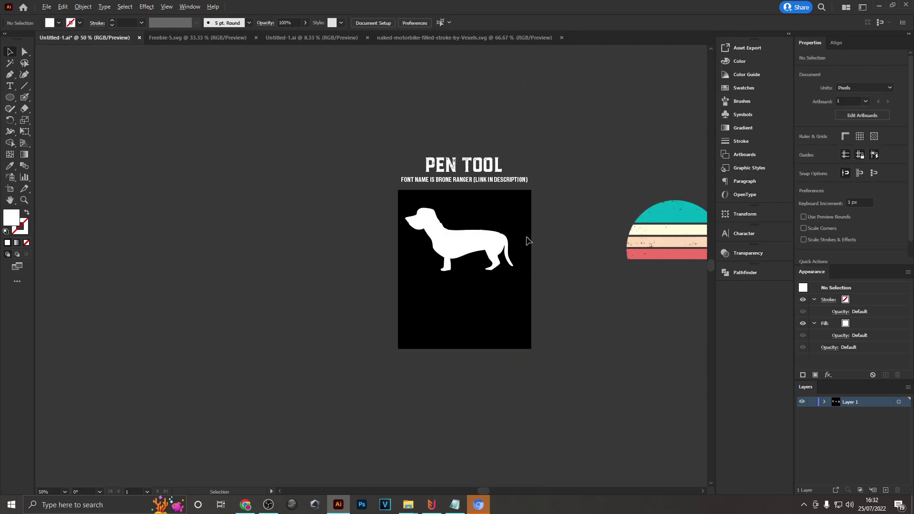
{"action": "left_click_drag", "start_coordinate": [669, 228], "coordinate": [455, 220]}
{"action": "left_click_drag", "start_coordinate": [418, 244], "coordinate": [440, 239]}
{"action": "scroll", "coordinate": [434, 247], "scroll_direction": "up", "scroll_amount": 2}
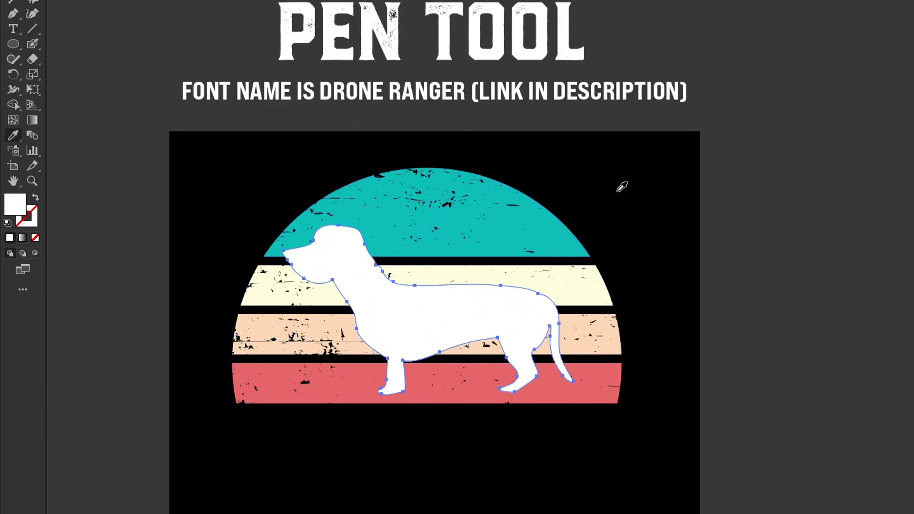
Step: Recolour the dog silhouette black with the Eyedropper by sampling the artboard background, and shift it slightly across the sun
{"action": "left_click", "coordinate": [618, 191]}
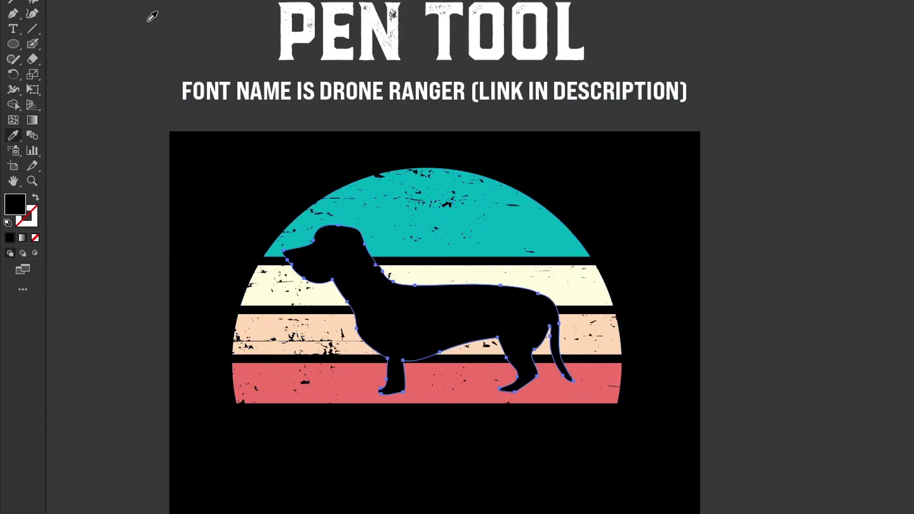
{"action": "key", "text": "v"}
{"action": "left_click_drag", "start_coordinate": [481, 326], "coordinate": [455, 323]}
{"action": "left_click", "coordinate": [661, 301]}
{"action": "left_click", "coordinate": [727, 236]}
{"action": "scroll", "coordinate": [726, 235], "scroll_direction": "down", "scroll_amount": 2}
{"action": "scroll", "coordinate": [685, 247], "scroll_direction": "up", "scroll_amount": 3}
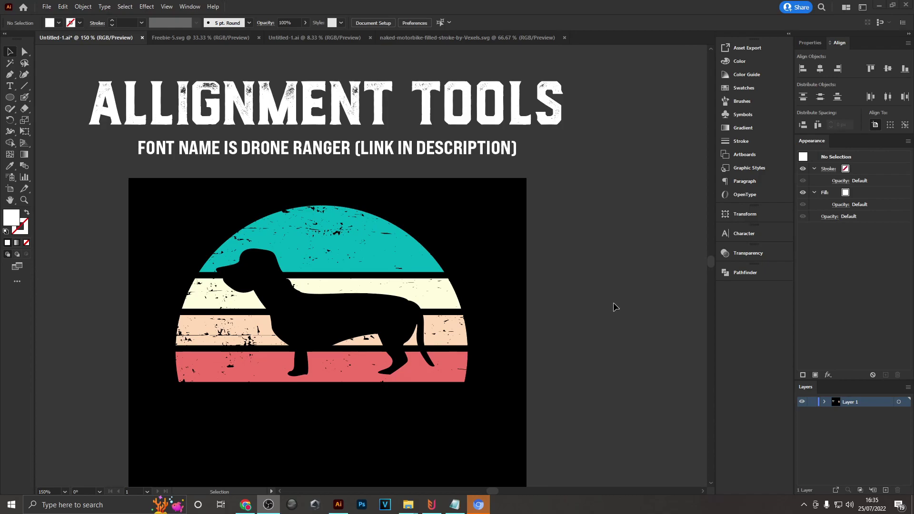
Step: Undo the removal of the DOG DAD text beneath the sun and clear the selection
{"action": "key", "text": "ctrl+z"}
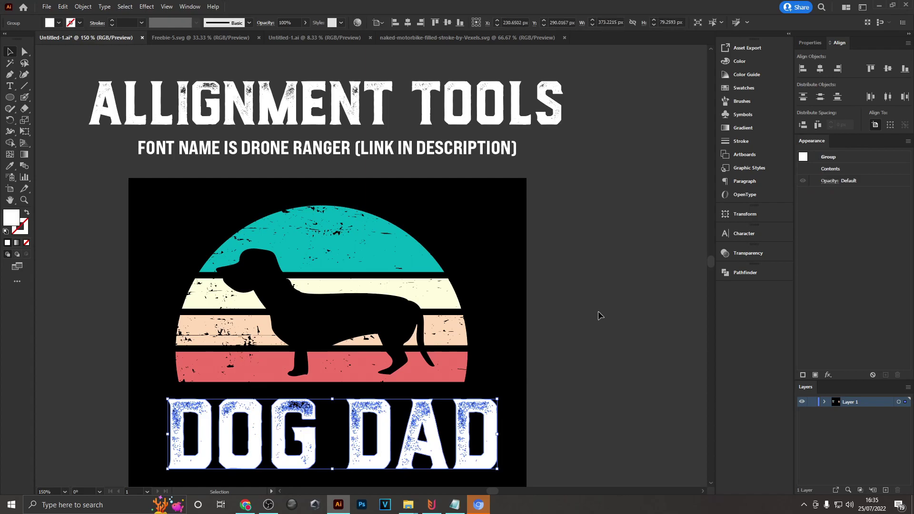
{"action": "left_click_drag", "start_coordinate": [533, 394], "coordinate": [546, 341]}
{"action": "left_click", "coordinate": [546, 341]}
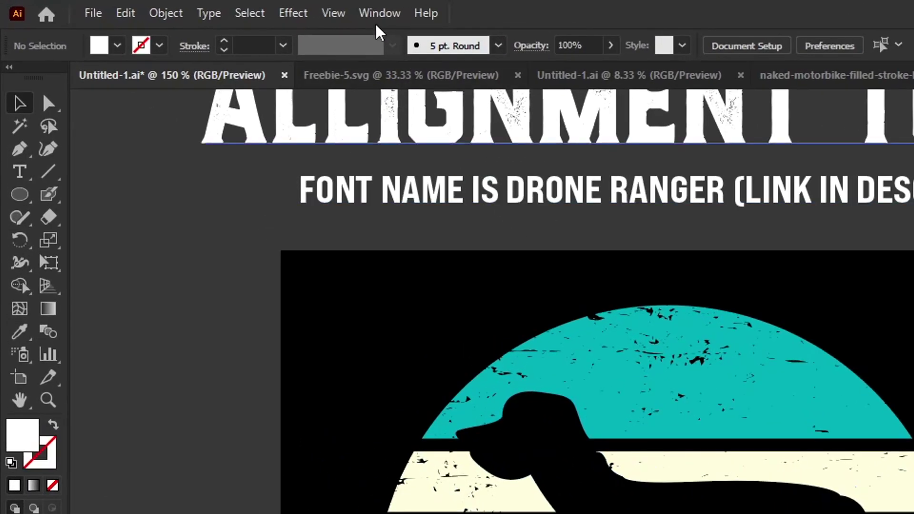
Step: Show the Align panel and nudge the DOG DAD text slightly closer to the sun
{"action": "left_click", "coordinate": [379, 13]}
{"action": "left_click", "coordinate": [489, 244]}
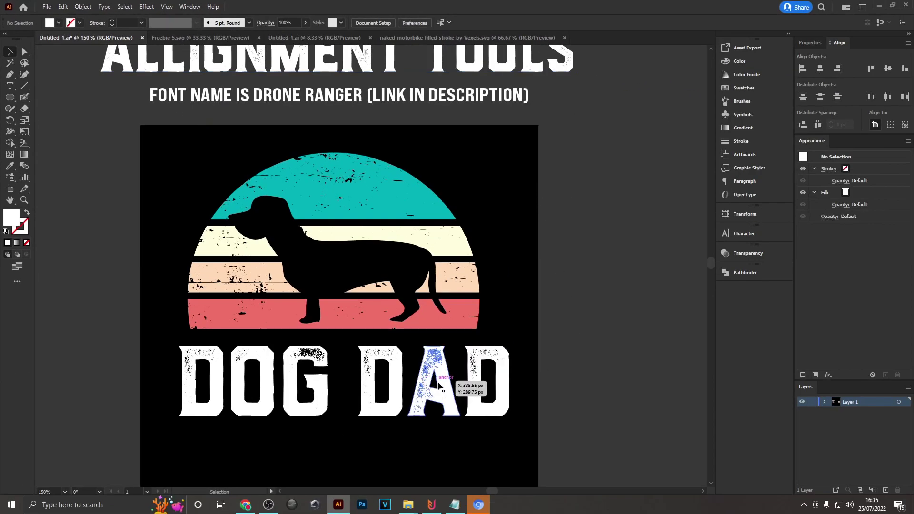
{"action": "left_click", "coordinate": [439, 385]}
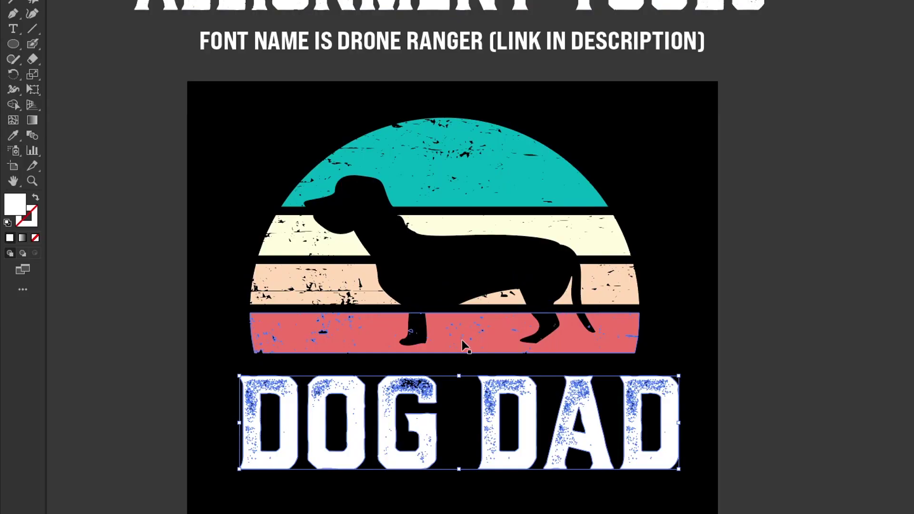
{"action": "left_click_drag", "start_coordinate": [508, 390], "coordinate": [507, 392]}
Step: Select the sun stripes and the dog silhouette together and group them
{"action": "left_click", "coordinate": [466, 350]}
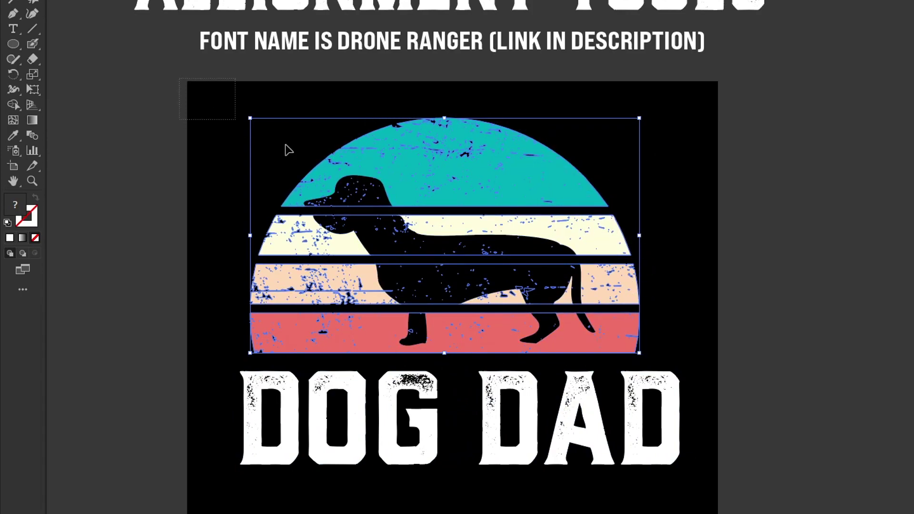
{"action": "left_click_drag", "start_coordinate": [286, 145], "coordinate": [588, 329]}
{"action": "left_click_drag", "start_coordinate": [520, 360], "coordinate": [519, 359]}
{"action": "left_click_drag", "start_coordinate": [518, 359], "coordinate": [694, 359]}
{"action": "key", "text": "ctrl+g"}
{"action": "key", "text": "ctrl+g"}
{"action": "left_click", "coordinate": [694, 362]}
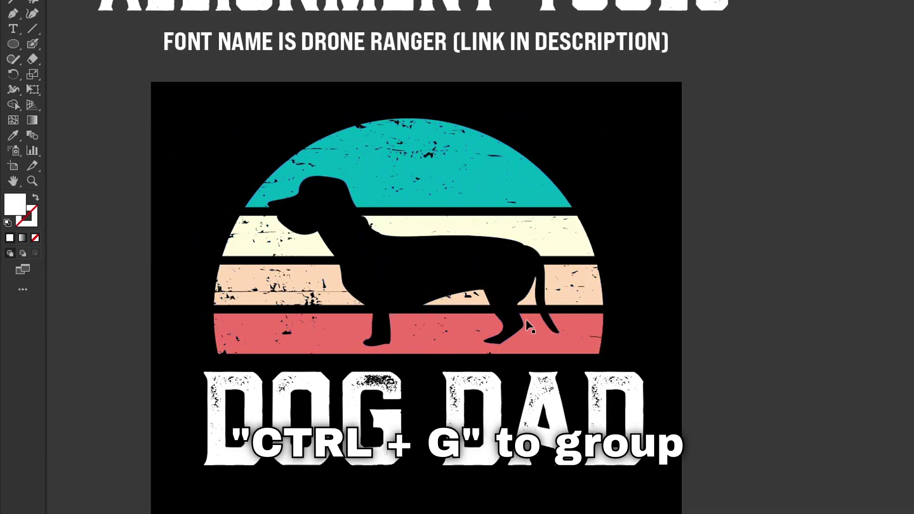
Step: Select the sun group and the DOG DAD text, make the sun group the key object, and apply Horizontal Align Center
{"action": "left_click", "coordinate": [427, 246]}
{"action": "scroll", "coordinate": [427, 246], "scroll_direction": "left", "scroll_amount": 1}
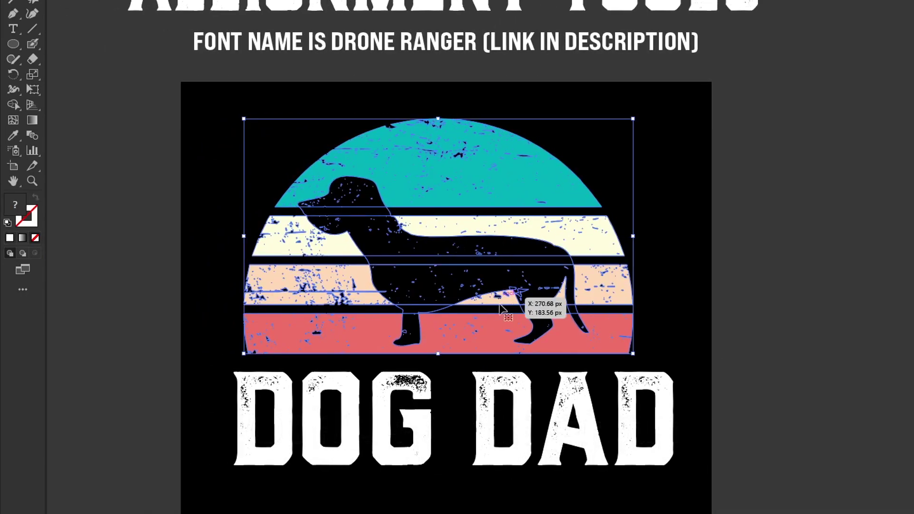
{"action": "left_click", "coordinate": [489, 401], "text": "shift"}
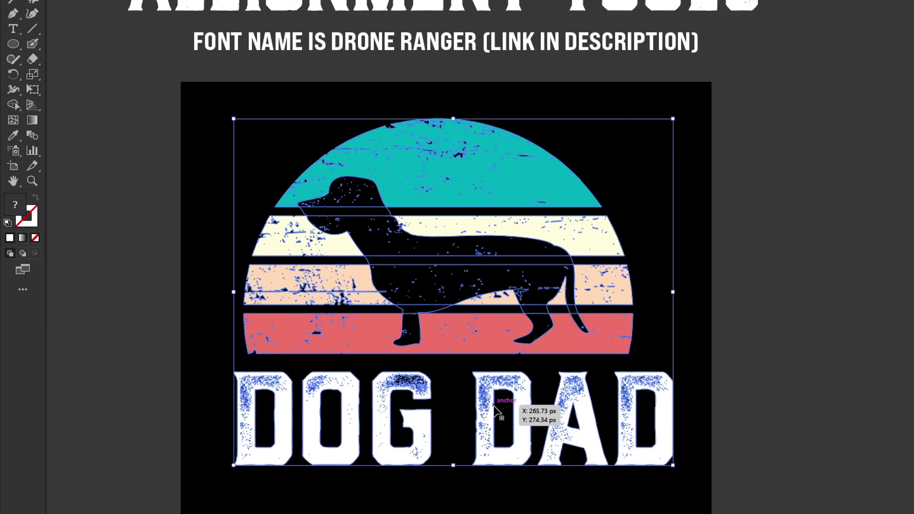
{"action": "left_click", "coordinate": [420, 178]}
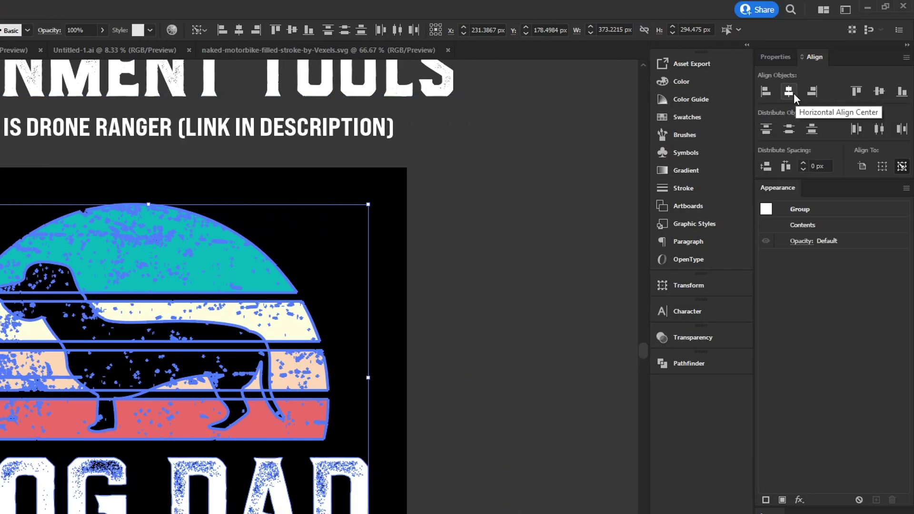
{"action": "left_click", "coordinate": [789, 91]}
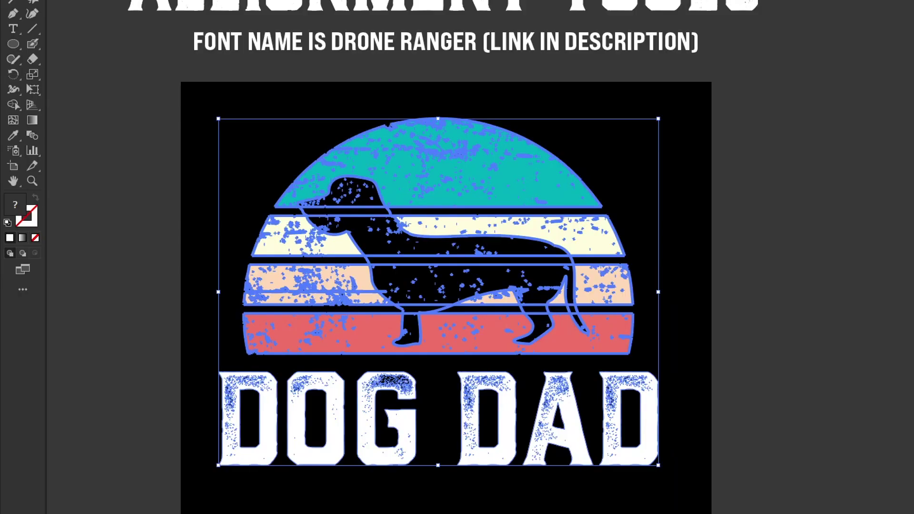
{"action": "left_click", "coordinate": [712, 305]}
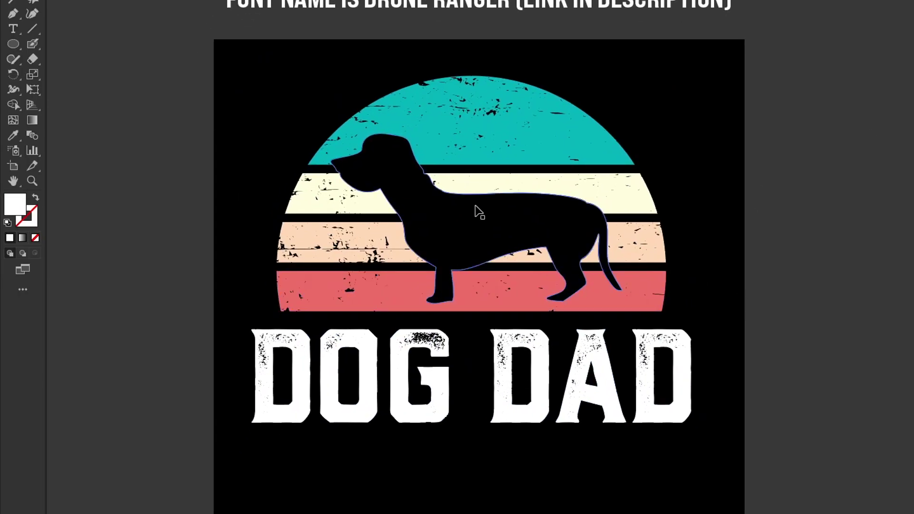
Step: Scale the DOG DAD text down slightly about its centre and move it up closer beneath the sun
{"action": "left_click", "coordinate": [637, 336]}
{"action": "left_click_drag", "start_coordinate": [692, 329], "coordinate": [672, 335]}
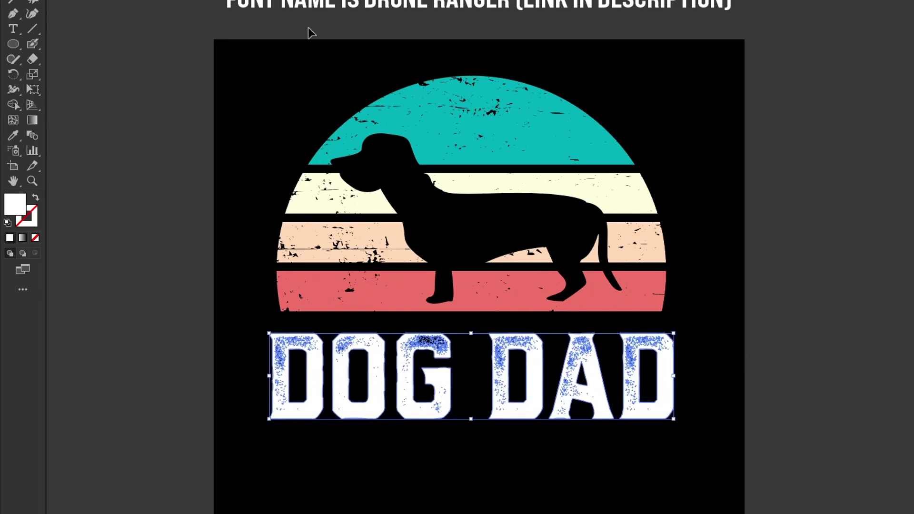
{"action": "left_click_drag", "start_coordinate": [440, 390], "coordinate": [440, 380]}
Step: Add the sun group to the selected DOG DAD text and group both together
{"action": "scroll", "coordinate": [713, 338], "scroll_direction": "down", "scroll_amount": 1}
{"action": "left_click_drag", "start_coordinate": [733, 343], "coordinate": [653, 314]}
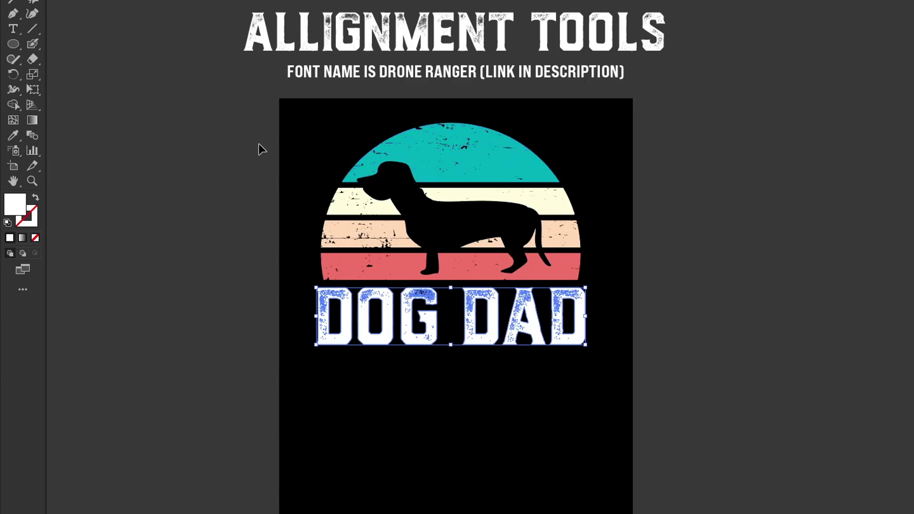
{"action": "left_click", "coordinate": [410, 166], "text": "shift"}
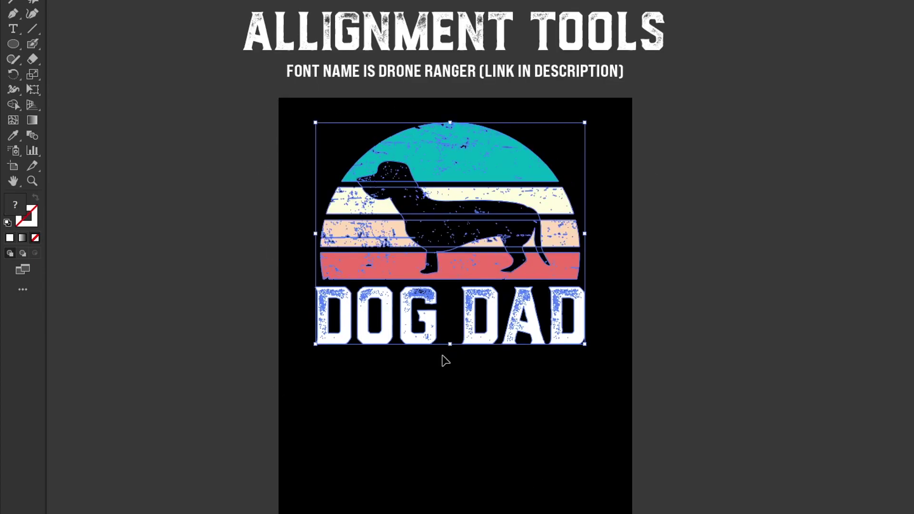
{"action": "key", "text": "ctrl+g"}
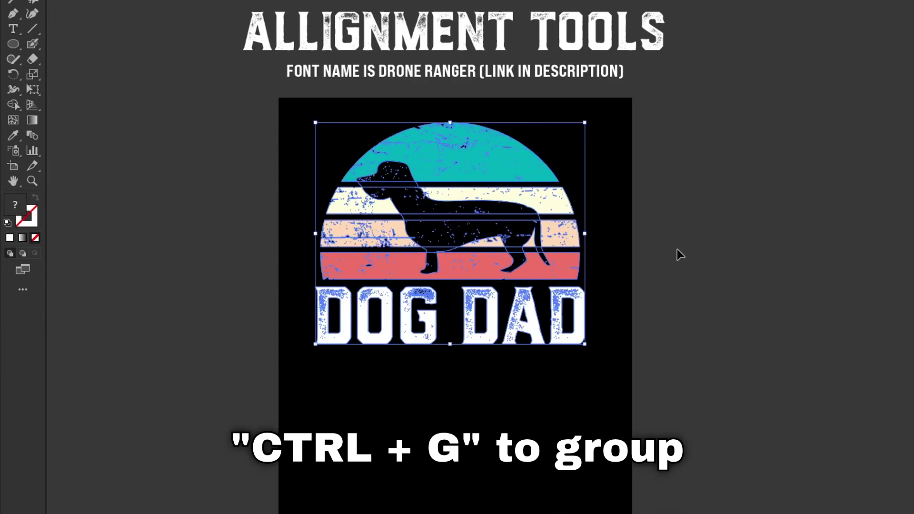
{"action": "left_click_drag", "start_coordinate": [449, 343], "coordinate": [460, 404]}
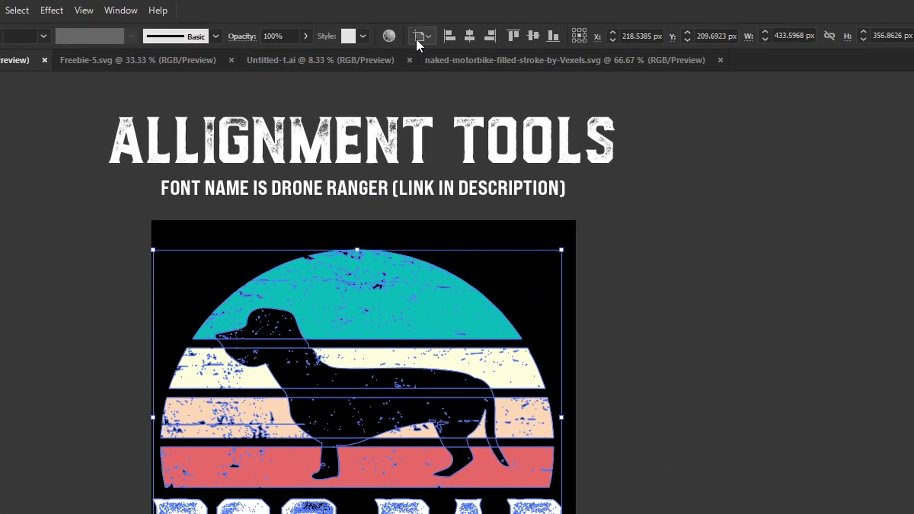
Step: Set alignment to Align to Artboard and centre the grouped DOG DAD design horizontally on the black artboard
{"action": "left_click", "coordinate": [416, 39]}
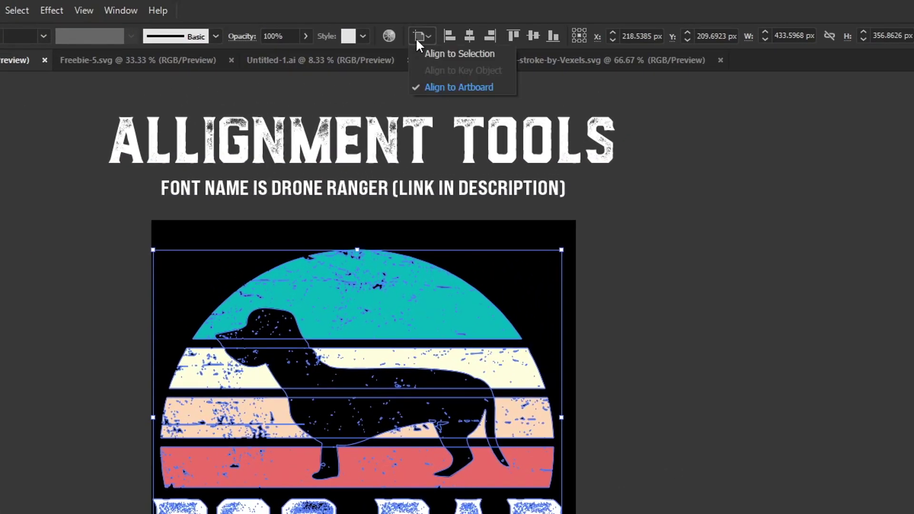
{"action": "left_click", "coordinate": [461, 87]}
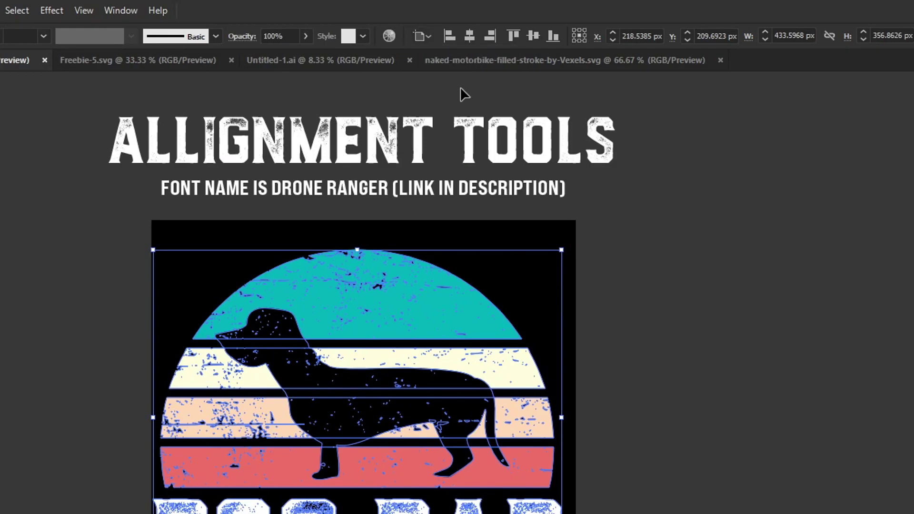
{"action": "left_click", "coordinate": [469, 36]}
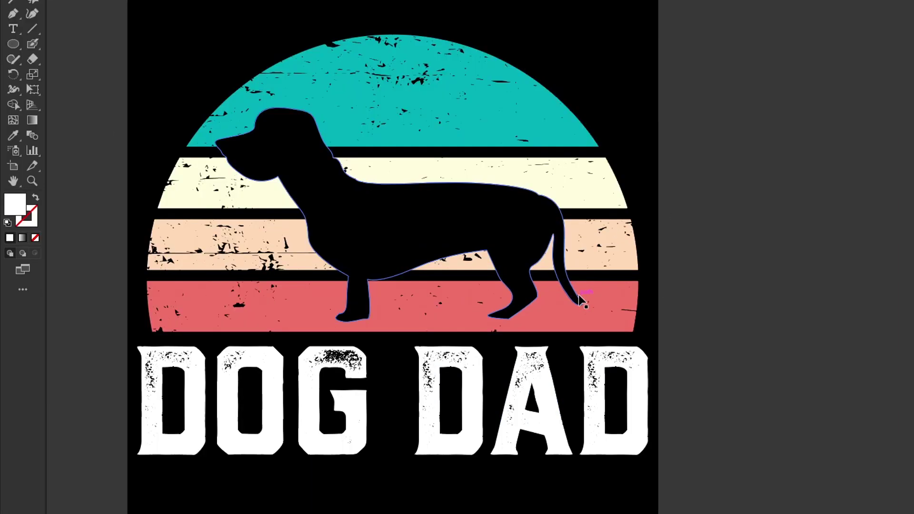
{"action": "left_click_drag", "start_coordinate": [551, 185], "coordinate": [613, 221]}
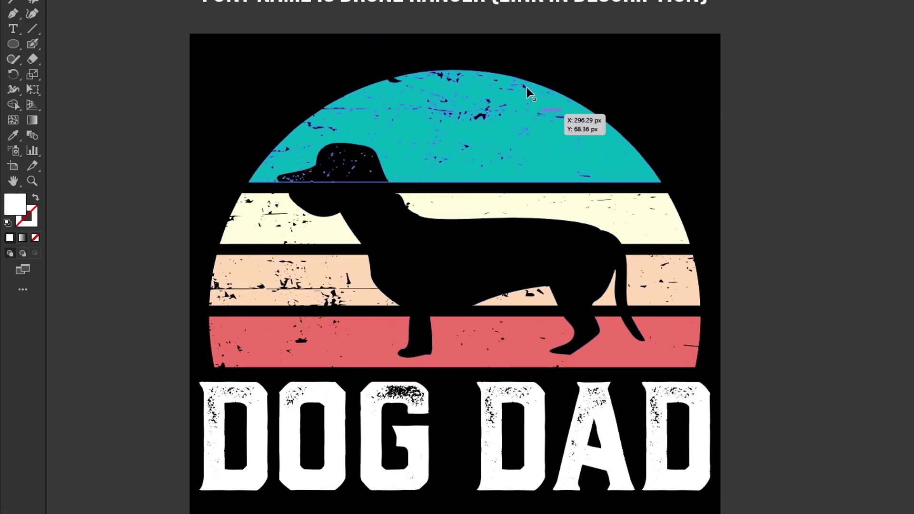
{"action": "mouse_move", "coordinate": [733, 461]}
{"action": "left_mouse_down"}
{"action": "mouse_move", "coordinate": [728, 271]}
{"action": "mouse_move", "coordinate": [756, 394]}
{"action": "mouse_move", "coordinate": [759, 460]}
{"action": "left_mouse_up"}
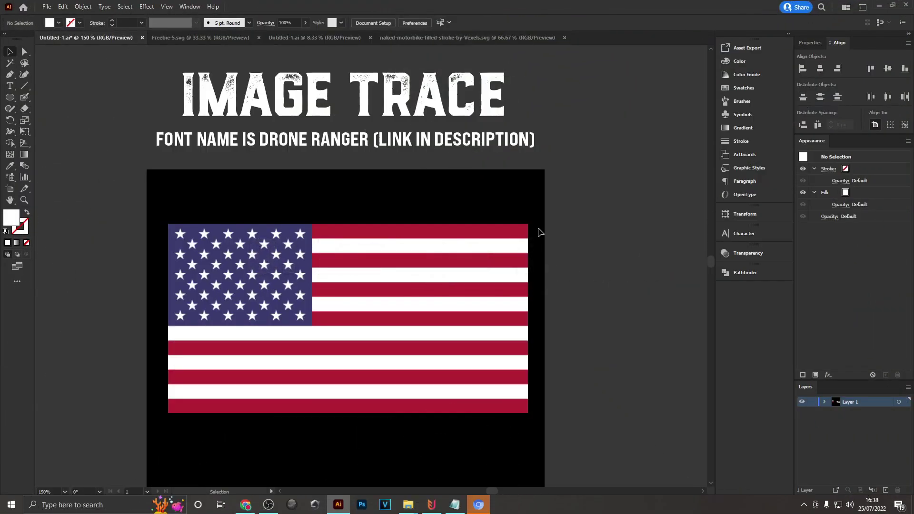
Step: Select the flag image and examine the edges of its stars and stripes up close
{"action": "left_click_drag", "start_coordinate": [487, 262], "coordinate": [471, 251]}
{"action": "scroll", "coordinate": [454, 259], "scroll_direction": "up", "scroll_amount": 1}
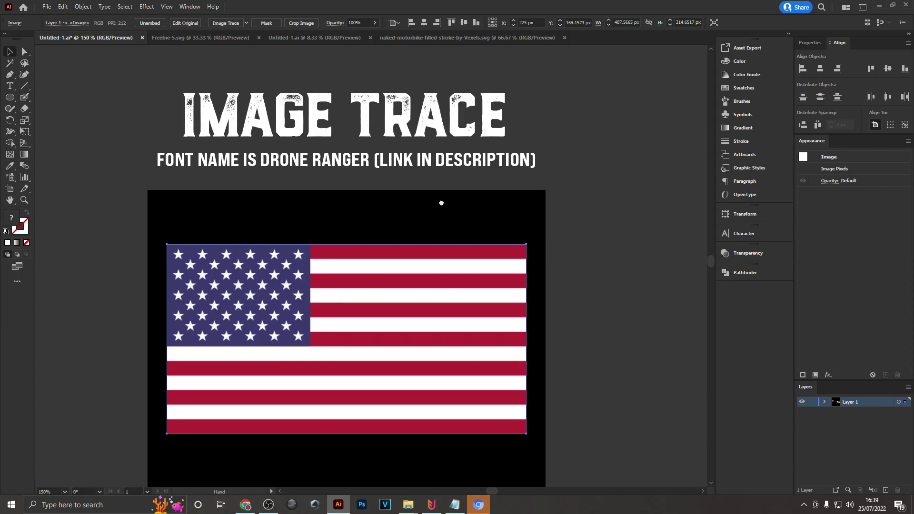
{"action": "left_click_drag", "start_coordinate": [332, 275], "coordinate": [329, 275]}
{"action": "scroll", "coordinate": [295, 294], "scroll_direction": "up", "scroll_amount": 5}
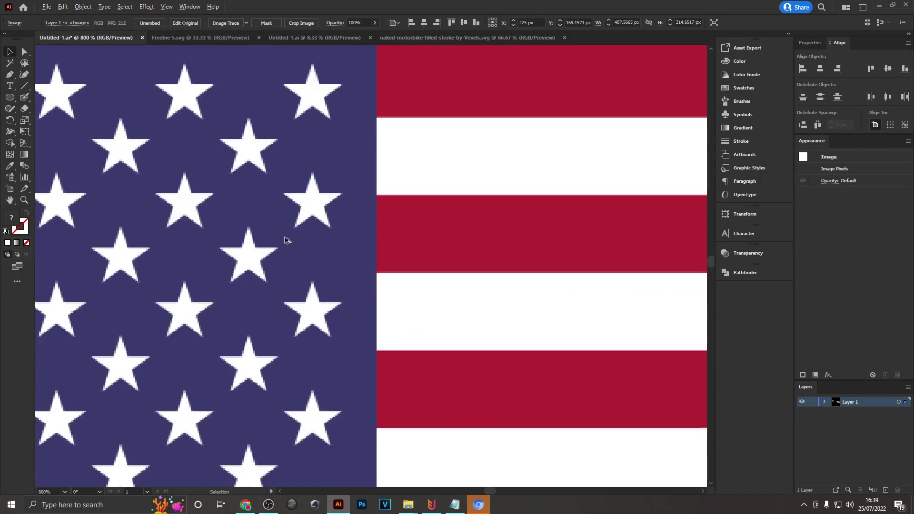
{"action": "scroll", "coordinate": [242, 249], "scroll_direction": "up", "scroll_amount": 6}
{"action": "scroll", "coordinate": [300, 264], "scroll_direction": "down", "scroll_amount": 10}
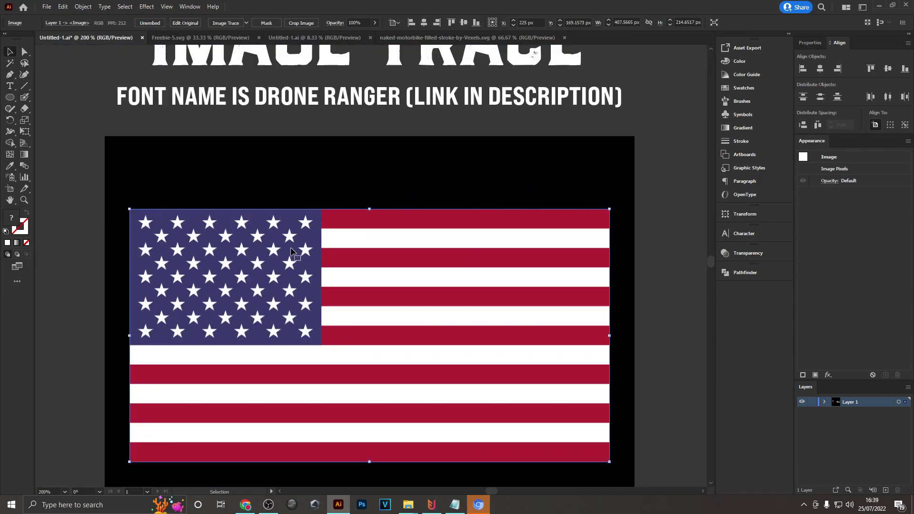
{"action": "left_click_drag", "start_coordinate": [358, 266], "coordinate": [345, 234]}
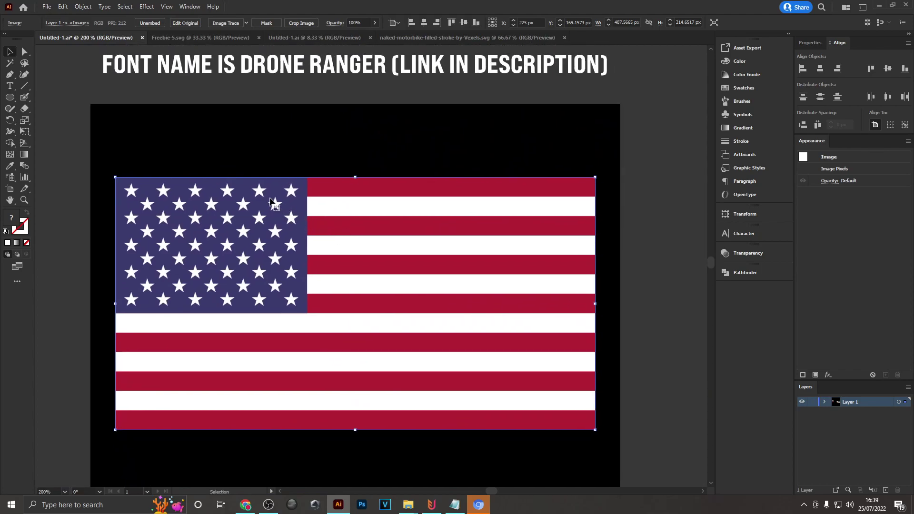
{"action": "left_click_drag", "start_coordinate": [337, 250], "coordinate": [305, 248]}
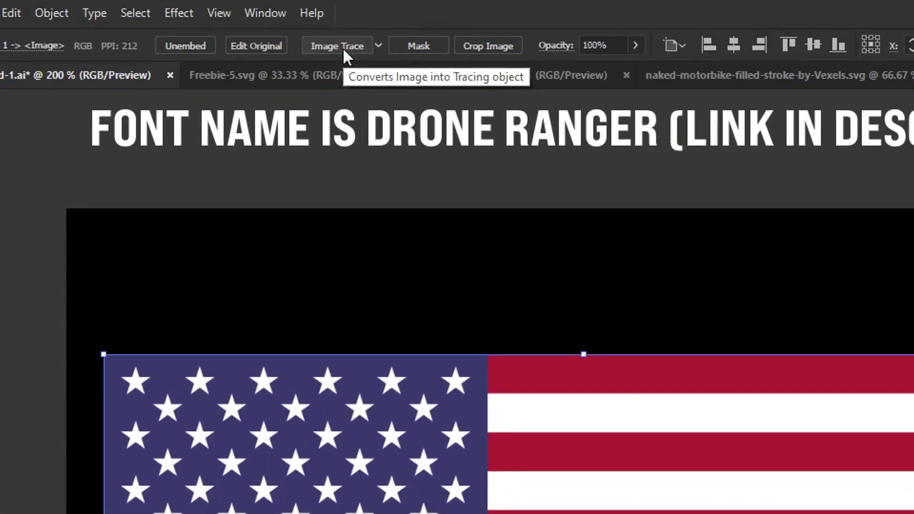
Step: Run Image Trace on the flag image, show the detailed trace settings and set the mode to Color
{"action": "left_click", "coordinate": [342, 48]}
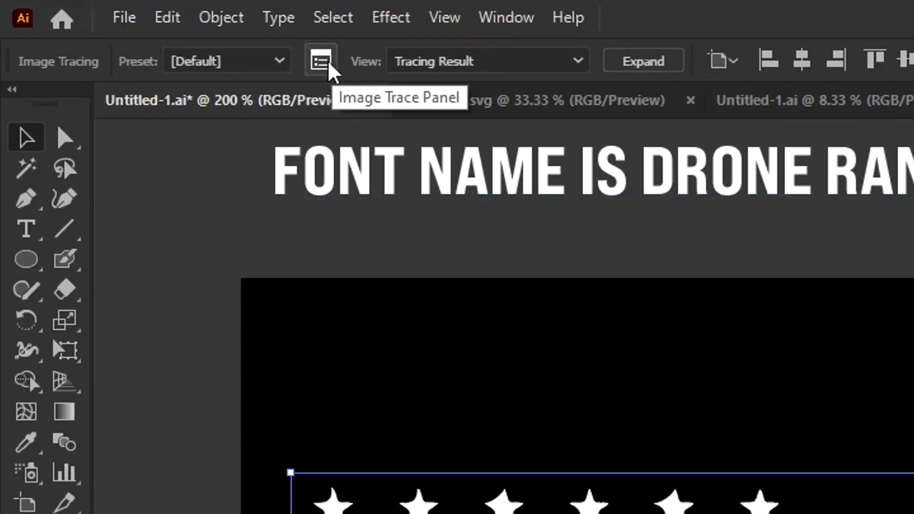
{"action": "left_click", "coordinate": [329, 61]}
{"action": "mouse_move", "coordinate": [747, 56]}
{"action": "left_mouse_down"}
{"action": "mouse_move", "coordinate": [716, 67]}
{"action": "mouse_move", "coordinate": [801, 81]}
{"action": "left_mouse_up"}
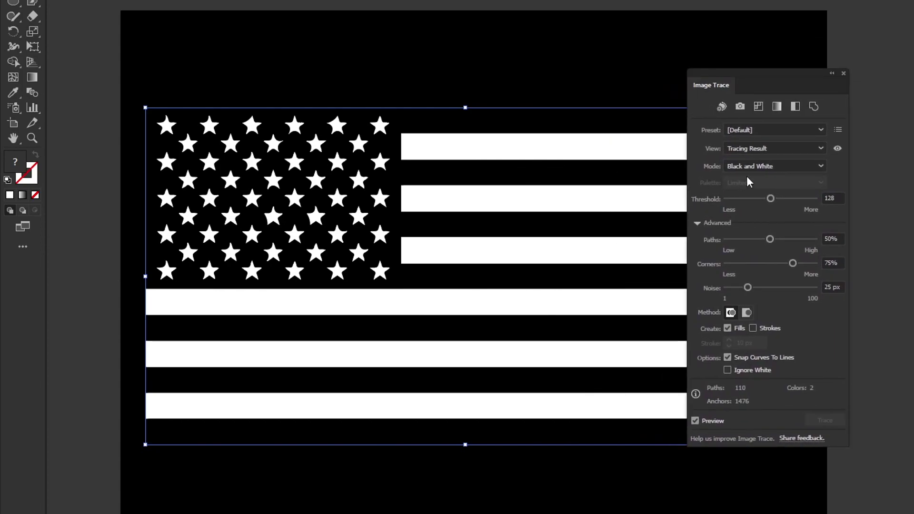
{"action": "left_click", "coordinate": [775, 165]}
{"action": "left_click", "coordinate": [775, 179]}
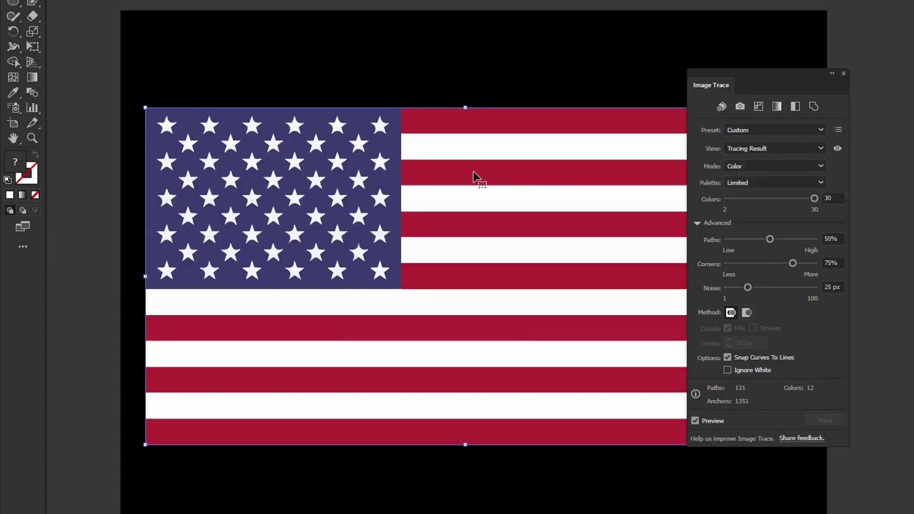
Step: Check the traced stars up close and raise the trace's Paths setting to 95%
{"action": "scroll", "coordinate": [363, 160], "scroll_direction": "up", "scroll_amount": 2}
{"action": "scroll", "coordinate": [363, 159], "scroll_direction": "up", "scroll_amount": 3}
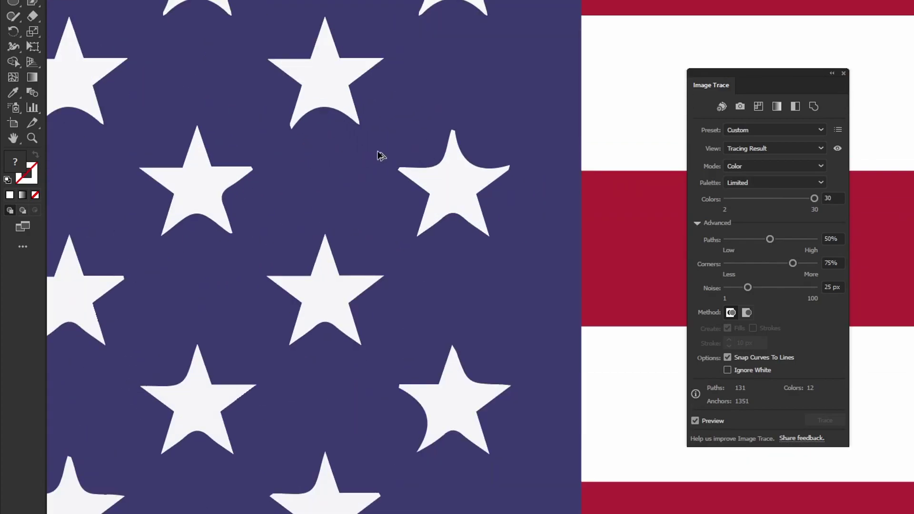
{"action": "scroll", "coordinate": [464, 217], "scroll_direction": "down", "scroll_amount": 3}
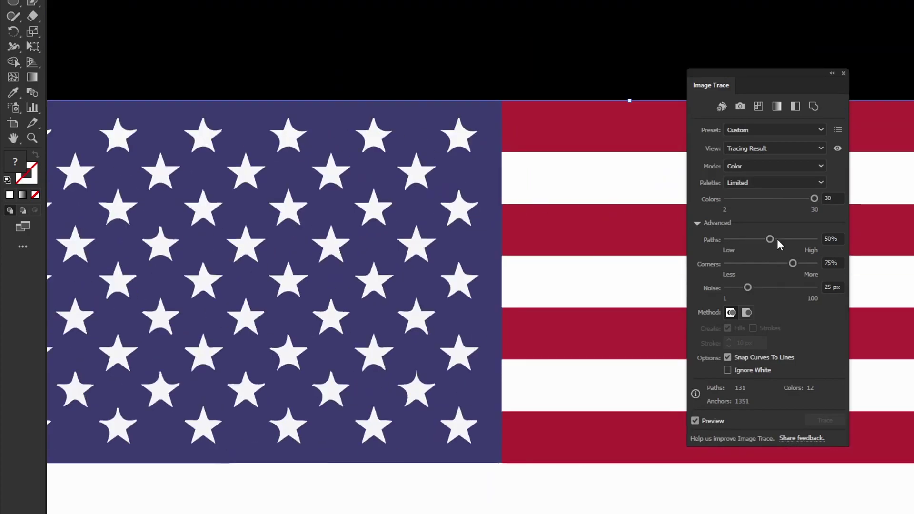
{"action": "left_click_drag", "start_coordinate": [409, 283], "coordinate": [515, 198]}
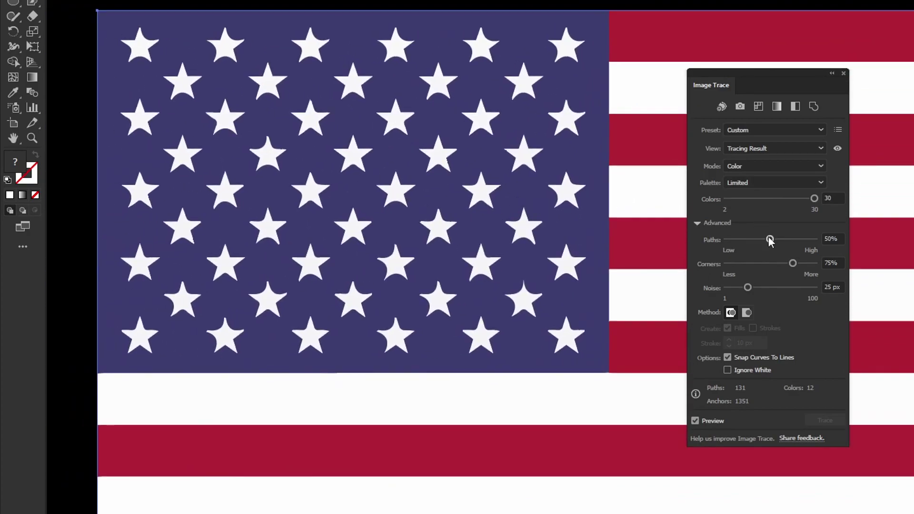
{"action": "left_click", "coordinate": [706, 221]}
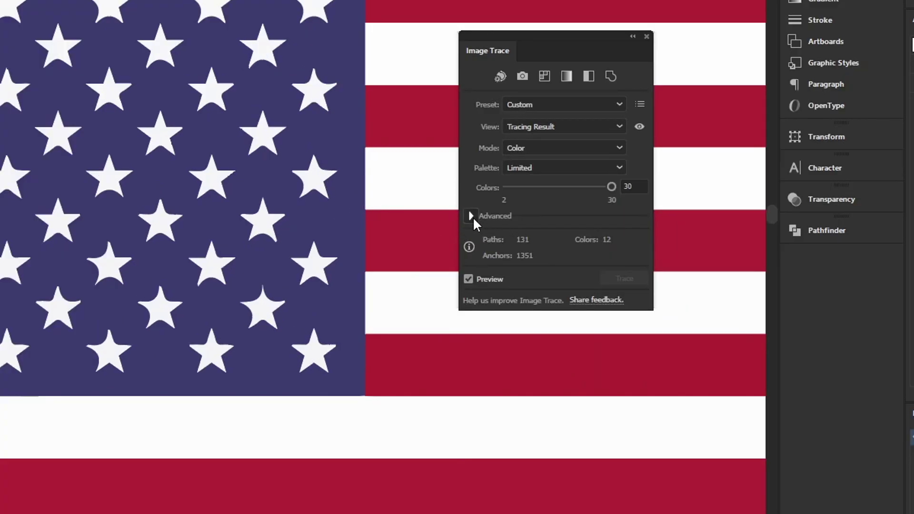
{"action": "left_click", "coordinate": [471, 216]}
{"action": "left_click_drag", "start_coordinate": [559, 235], "coordinate": [592, 236]}
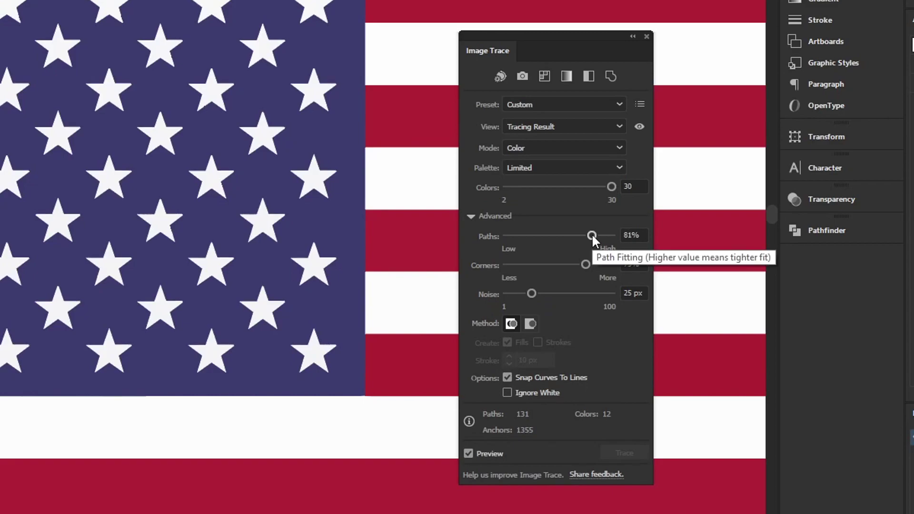
{"action": "left_click_drag", "start_coordinate": [592, 234], "coordinate": [601, 234]}
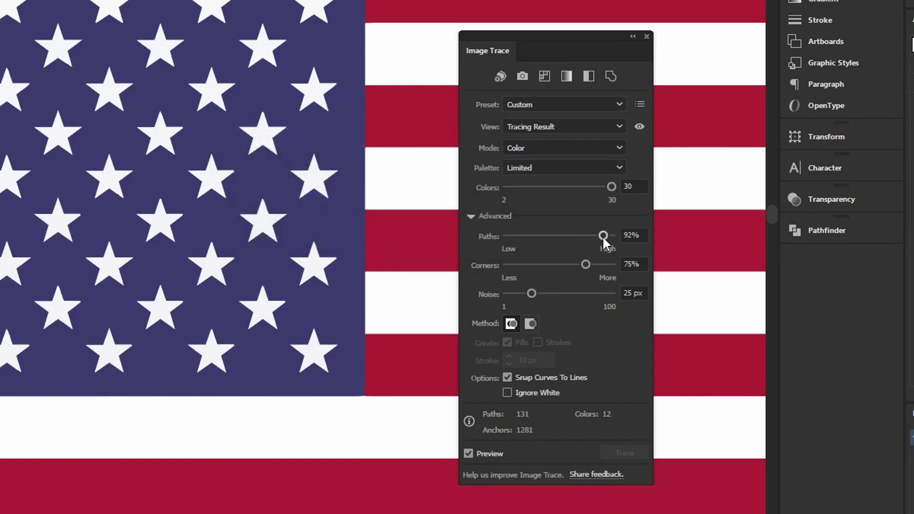
{"action": "left_click_drag", "start_coordinate": [601, 235], "coordinate": [605, 236]}
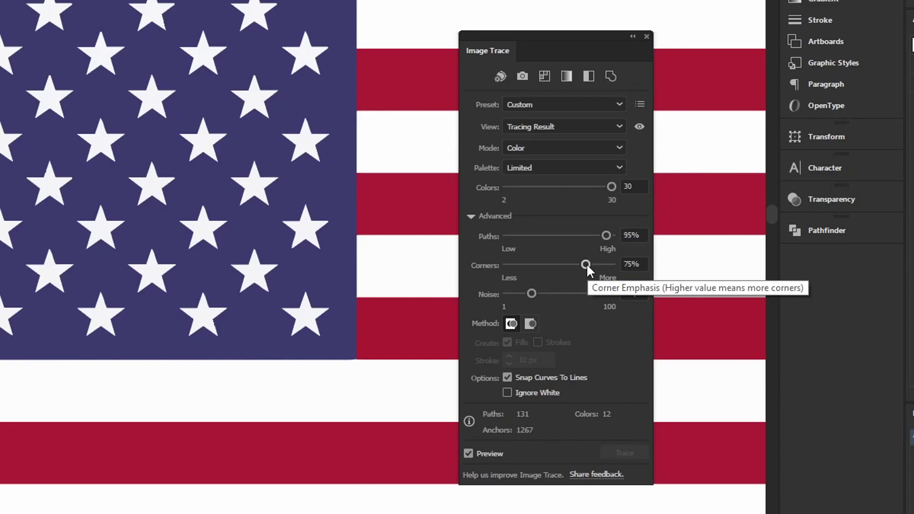
Step: Compare the traced stars with Corners at 93% and 11%, and settle on 92%
{"action": "left_click_drag", "start_coordinate": [585, 264], "coordinate": [605, 265]}
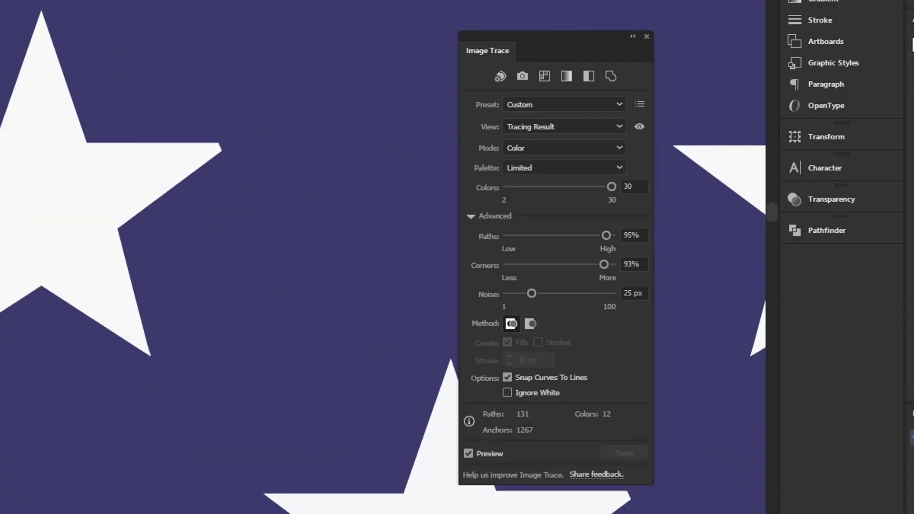
{"action": "left_click_drag", "start_coordinate": [3, 91], "coordinate": [136, 202]}
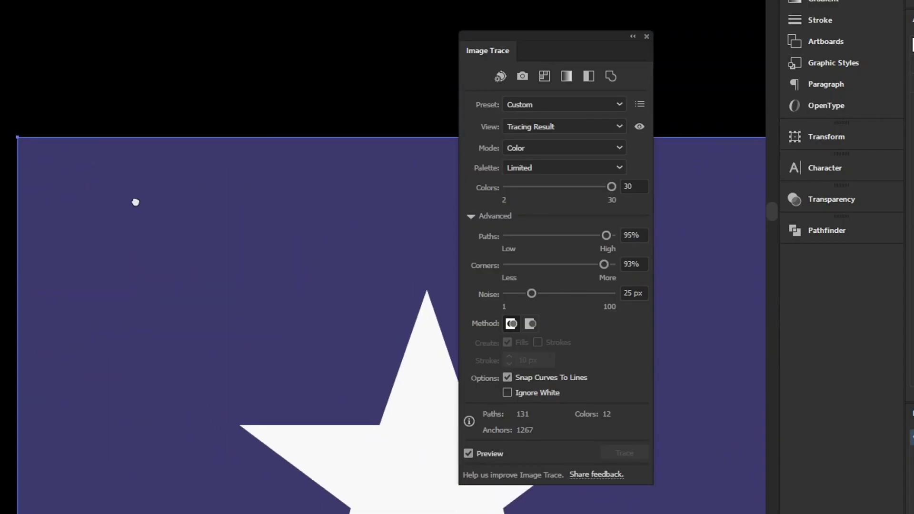
{"action": "scroll", "coordinate": [440, 245], "scroll_direction": "down", "scroll_amount": 5}
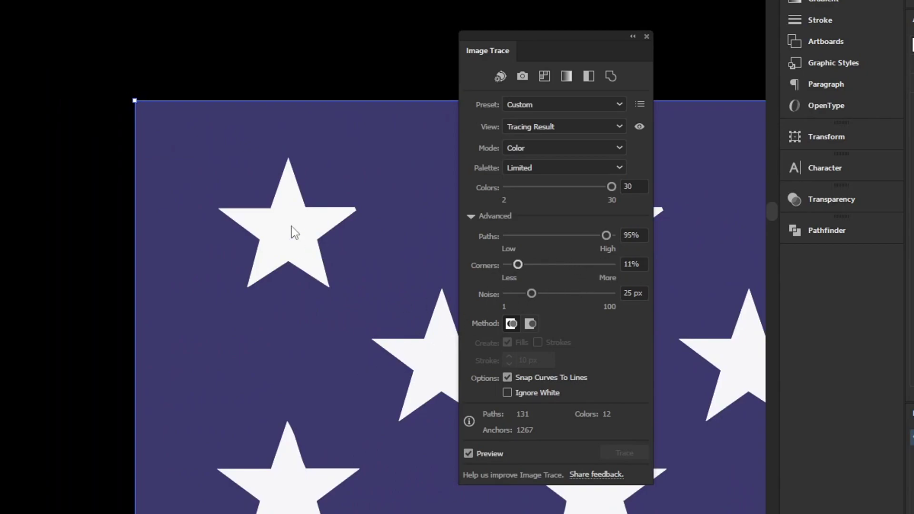
{"action": "left_click_drag", "start_coordinate": [137, 172], "coordinate": [66, 165]}
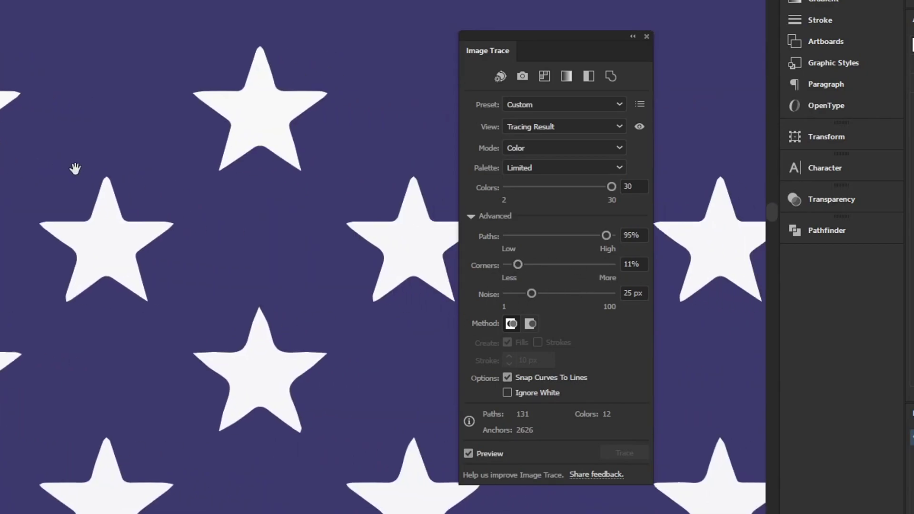
{"action": "left_click", "coordinate": [604, 264]}
{"action": "left_click_drag", "start_coordinate": [129, 153], "coordinate": [22, 54]}
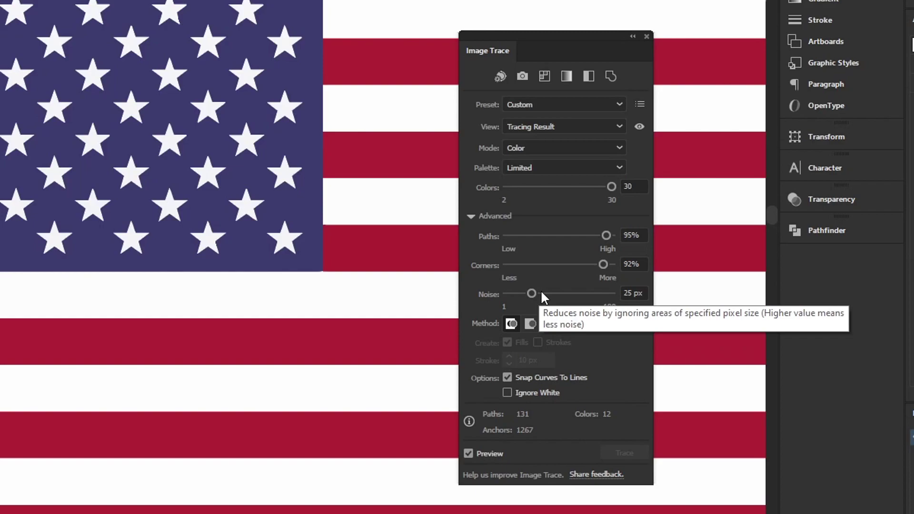
Step: Try Ignore White on the flag trace, view the whole flag, and undo the option
{"action": "left_click_drag", "start_coordinate": [306, 295], "coordinate": [167, 231]}
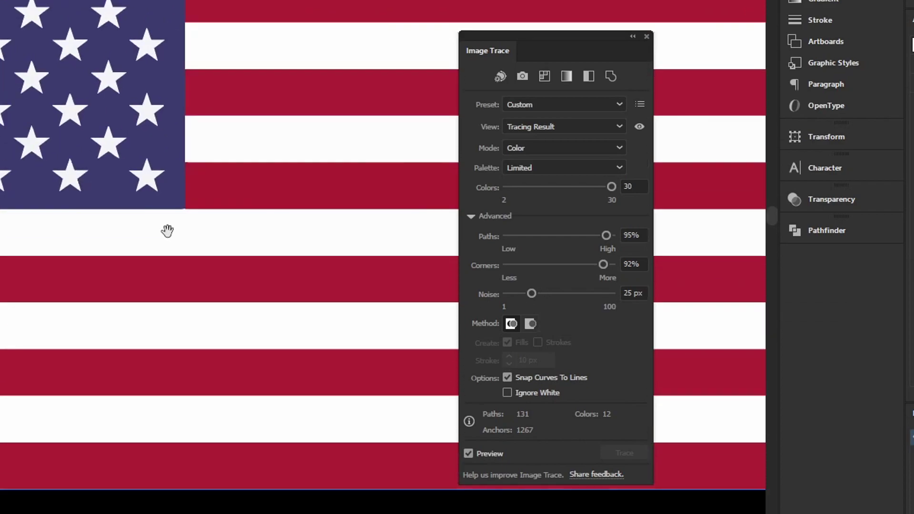
{"action": "left_click", "coordinate": [525, 394]}
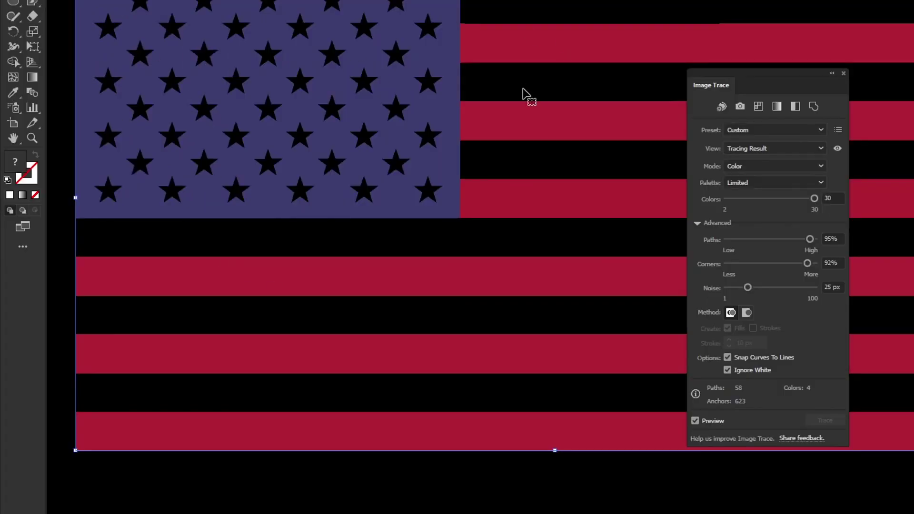
{"action": "scroll", "coordinate": [541, 165], "scroll_direction": "down", "scroll_amount": 1}
{"action": "left_click_drag", "start_coordinate": [597, 152], "coordinate": [476, 208]}
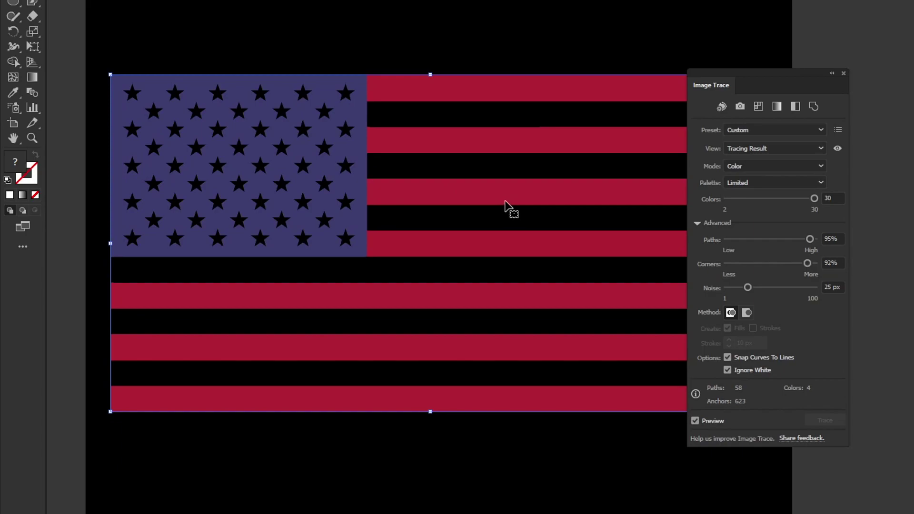
{"action": "key", "text": "ctrl+z"}
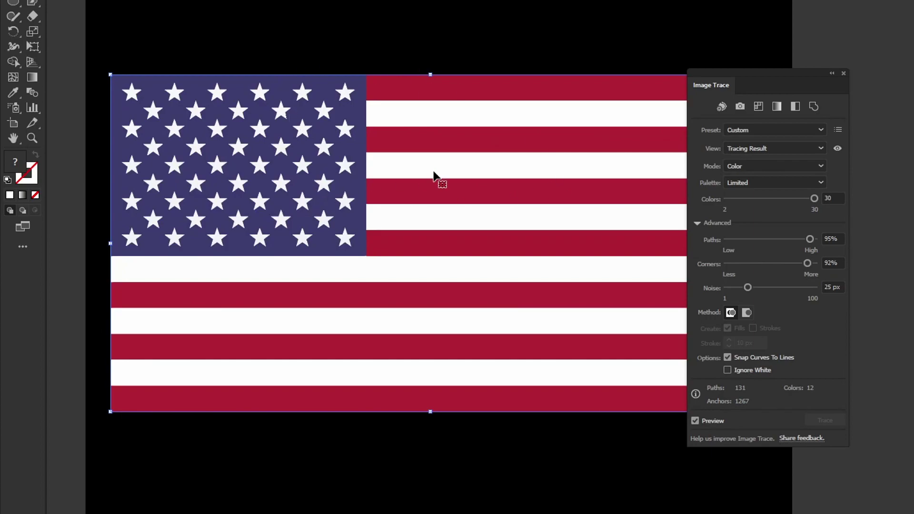
Step: Expand the traced flag into editable vector paths
{"action": "left_click_drag", "start_coordinate": [772, 76], "coordinate": [773, 78]}
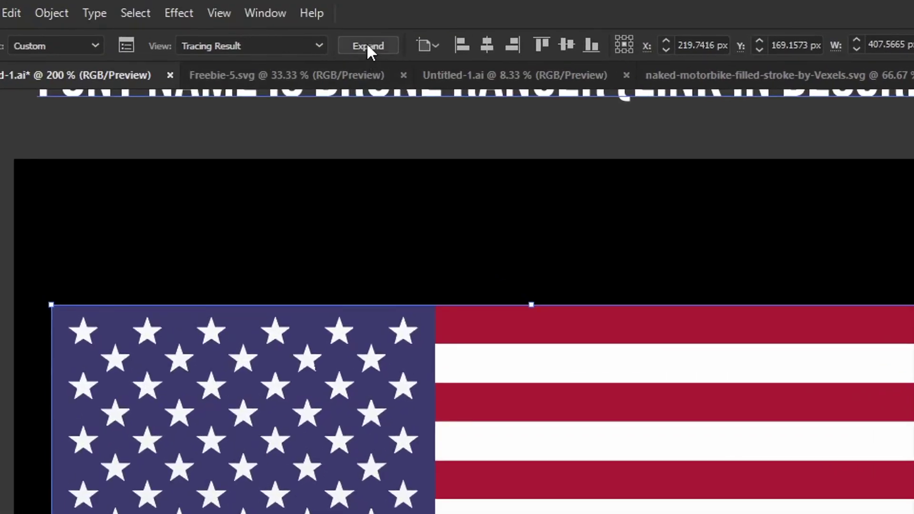
{"action": "left_click", "coordinate": [367, 46]}
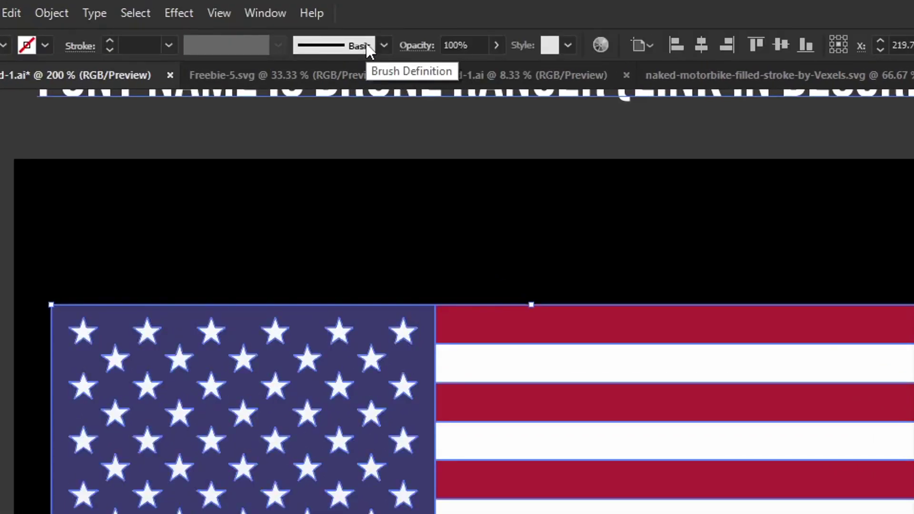
Step: Examine the expanded flag's vector paths around the stars and stripes up close and as a whole
{"action": "left_click", "coordinate": [843, 73]}
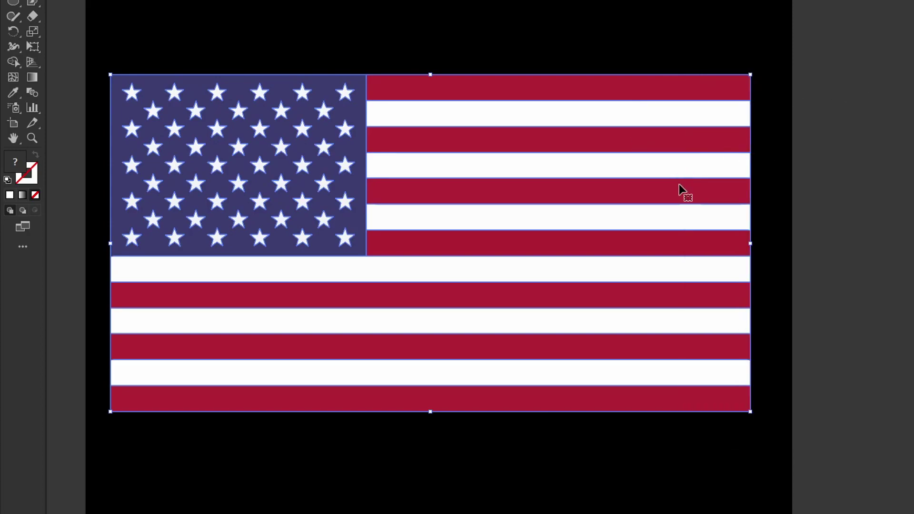
{"action": "scroll", "coordinate": [765, 130], "scroll_direction": "up", "scroll_amount": 4}
{"action": "left_click", "coordinate": [762, 130]}
{"action": "left_click_drag", "start_coordinate": [614, 170], "coordinate": [652, 170]}
{"action": "scroll", "coordinate": [659, 171], "scroll_direction": "down", "scroll_amount": 4}
{"action": "left_click_drag", "start_coordinate": [442, 208], "coordinate": [643, 201]}
{"action": "scroll", "coordinate": [473, 192], "scroll_direction": "up", "scroll_amount": 3}
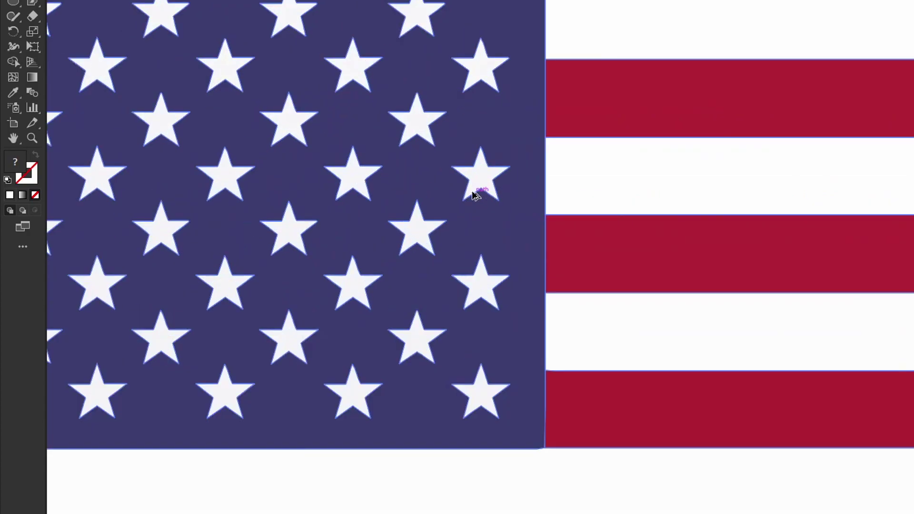
{"action": "scroll", "coordinate": [475, 195], "scroll_direction": "up", "scroll_amount": 2}
{"action": "scroll", "coordinate": [652, 214], "scroll_direction": "up", "scroll_amount": 3}
{"action": "scroll", "coordinate": [659, 220], "scroll_direction": "down", "scroll_amount": 8}
{"action": "left_click_drag", "start_coordinate": [734, 249], "coordinate": [521, 242]}
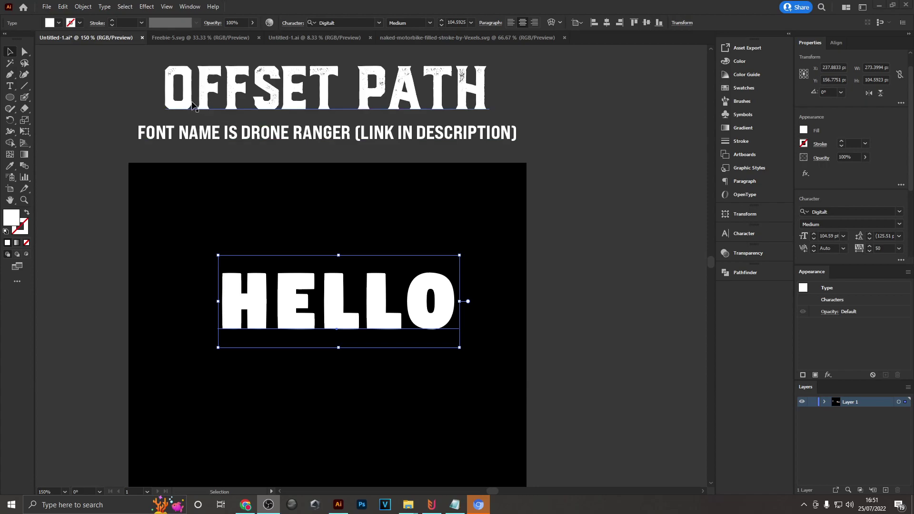
Step: Convert the HELLO text on the black artboard to outlines
{"action": "mouse_move", "coordinate": [379, 315]}
{"action": "left_mouse_down"}
{"action": "mouse_move", "coordinate": [385, 310]}
{"action": "mouse_move", "coordinate": [376, 315]}
{"action": "left_mouse_up"}
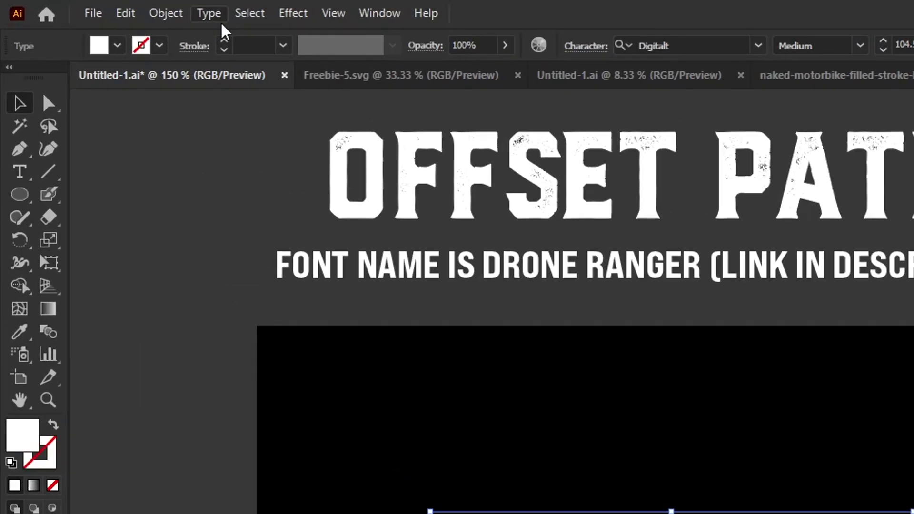
{"action": "left_click", "coordinate": [104, 7]}
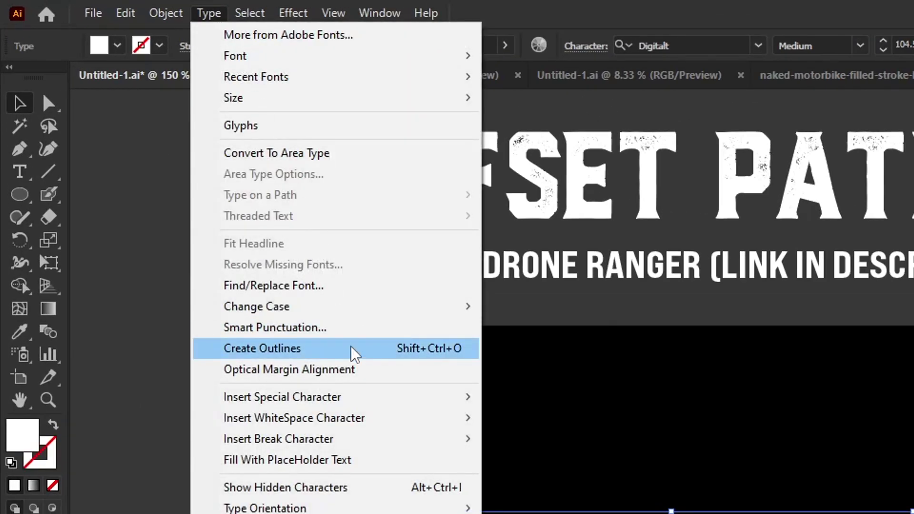
{"action": "left_click", "coordinate": [354, 352]}
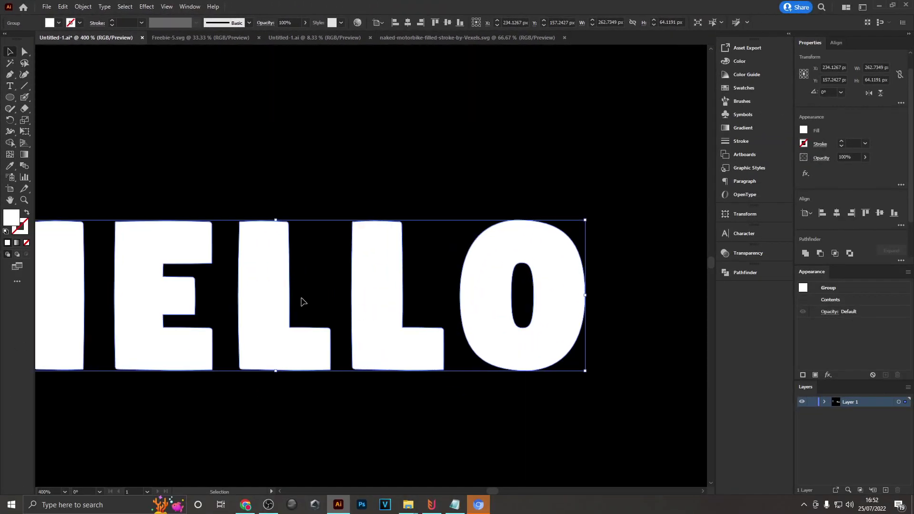
Step: Start an Offset Path on the outlined HELLO letters with preview, try smaller and larger distances, and settle on 9 px
{"action": "scroll", "coordinate": [441, 299], "scroll_direction": "down", "scroll_amount": 2}
{"action": "left_click_drag", "start_coordinate": [441, 299], "coordinate": [451, 337]}
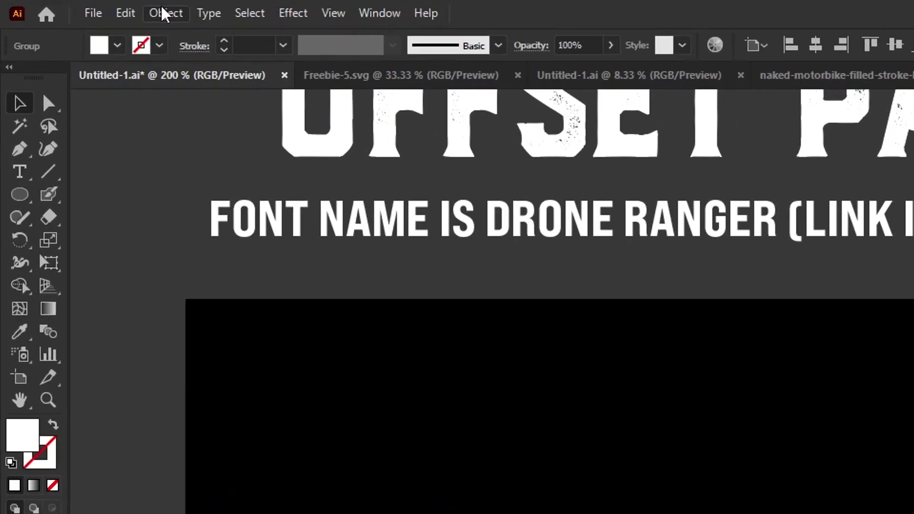
{"action": "left_click", "coordinate": [83, 7]}
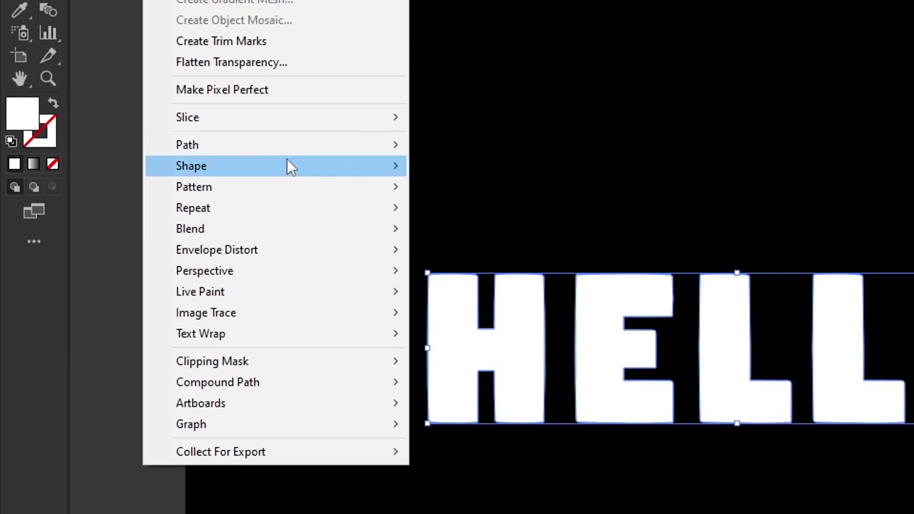
{"action": "mouse_move", "coordinate": [142, 233]}
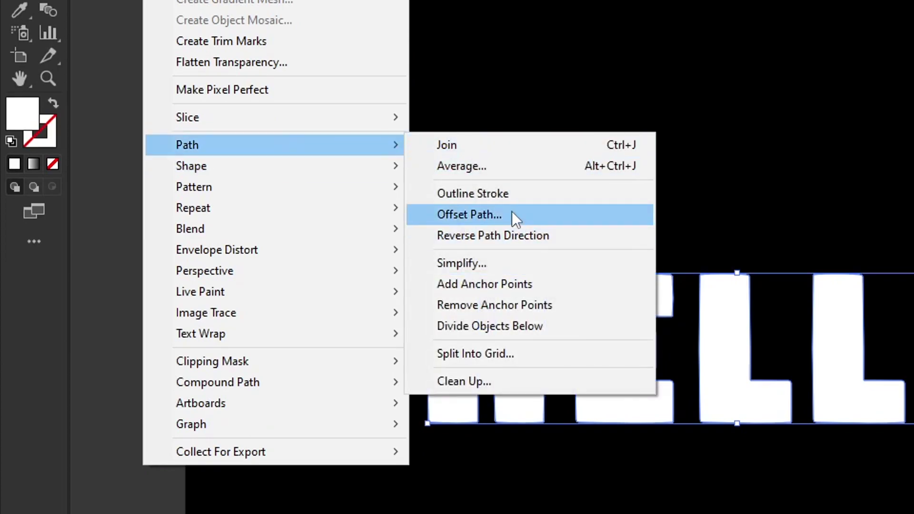
{"action": "left_click", "coordinate": [521, 213]}
{"action": "left_click_drag", "start_coordinate": [715, 233], "coordinate": [719, 254]}
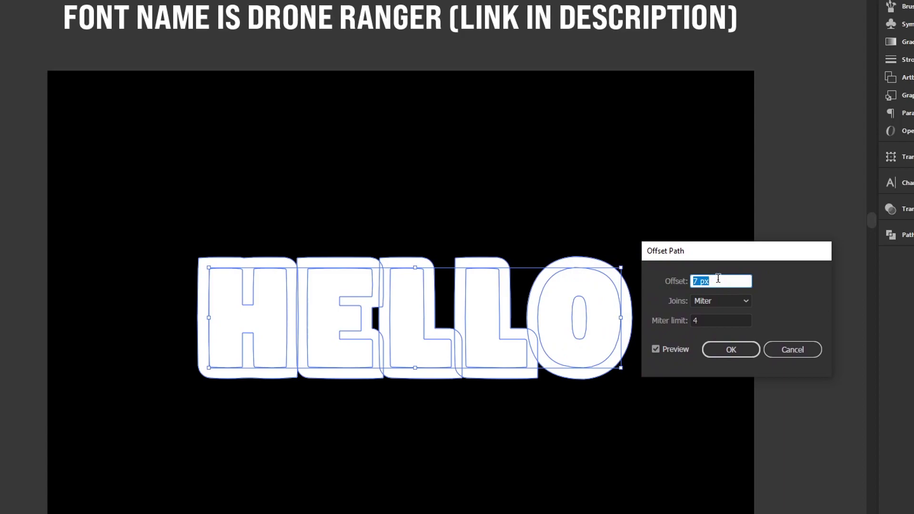
{"action": "key", "text": "Down"}
{"action": "key", "text": "Down"}
{"action": "key", "text": "Down"}
{"action": "key", "text": "Down"}
{"action": "key", "text": "Down"}
{"action": "key", "text": "Down"}
{"action": "key", "text": "Down"}
{"action": "key", "text": "Down"}
{"action": "key", "text": "Down"}
{"action": "key", "text": "Down"}
{"action": "key", "text": "Down"}
{"action": "key", "text": "Down"}
{"action": "key", "text": "Down"}
{"action": "key", "text": "Up"}
{"action": "key", "text": "Up"}
{"action": "key", "text": "Up"}
{"action": "key", "text": "Up"}
{"action": "key", "text": "Up"}
{"action": "key", "text": "Up"}
{"action": "key", "text": "Up"}
{"action": "key", "text": "Up"}
{"action": "key", "text": "Up"}
{"action": "key", "text": "Up"}
{"action": "key", "text": "Up"}
{"action": "key", "text": "Up"}
{"action": "key", "text": "Up"}
{"action": "key", "text": "Up"}
{"action": "key", "text": "Up"}
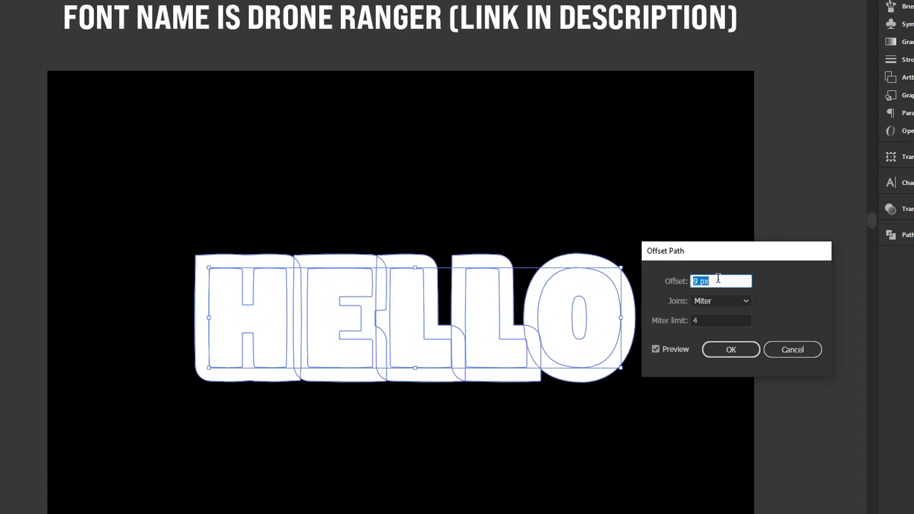
{"action": "key", "text": "Up"}
{"action": "key", "text": "Up"}
{"action": "key", "text": "Down"}
{"action": "key", "text": "Down"}
Step: Set the offset's joins to Round and apply it to the letters
{"action": "left_click", "coordinate": [733, 298]}
{"action": "left_click", "coordinate": [729, 329]}
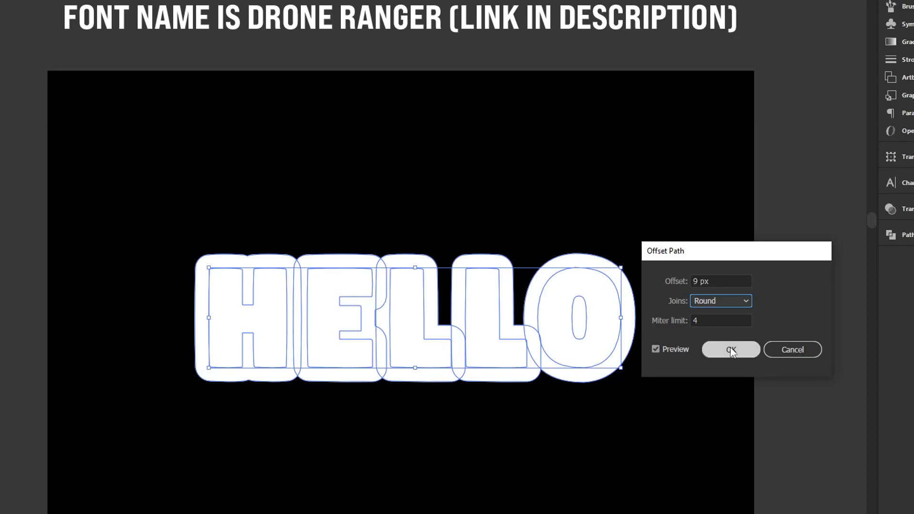
{"action": "left_click", "coordinate": [731, 350]}
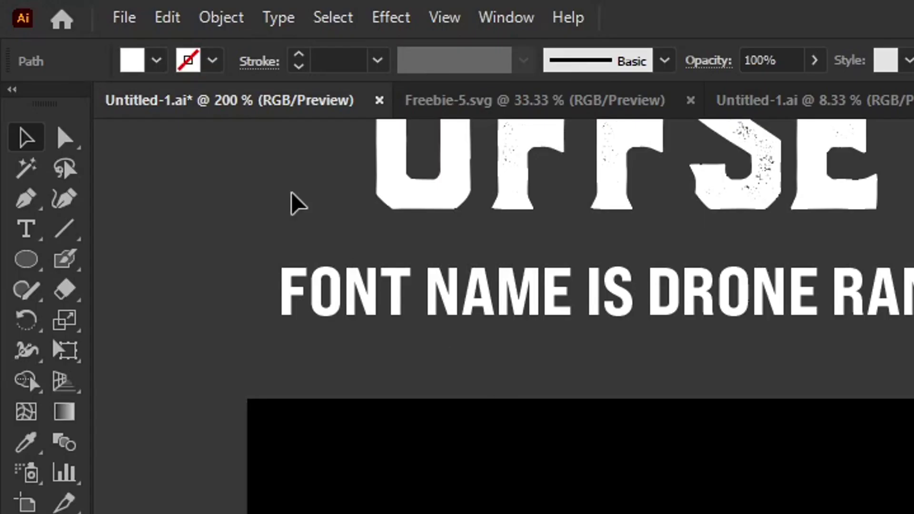
Step: Fill the offset shapes around HELLO with light orange, and undo a trial move of them
{"action": "left_click", "coordinate": [133, 62]}
{"action": "left_click", "coordinate": [17, 127]}
{"action": "left_click_drag", "start_coordinate": [577, 265], "coordinate": [594, 194]}
{"action": "key", "text": "ctrl+z"}
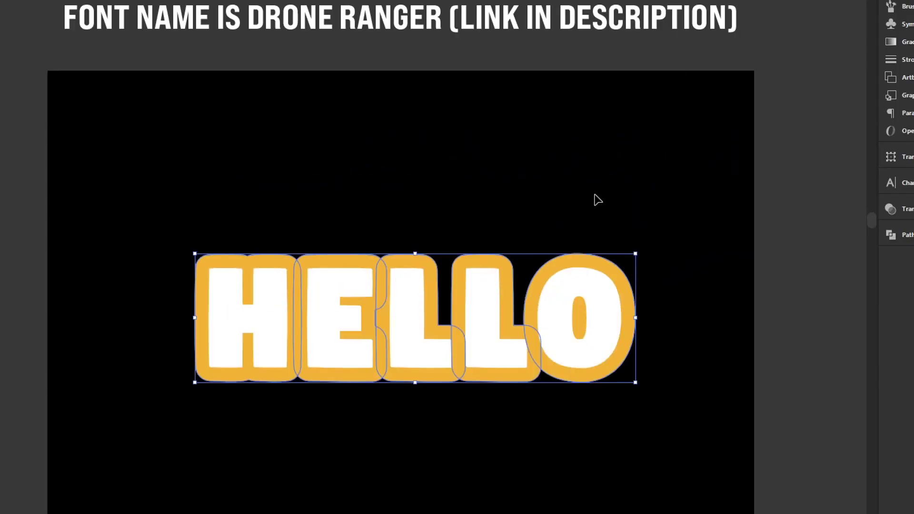
Step: Unite the light orange offset shapes with Pathfinder and send the merged shape behind the white letters
{"action": "left_click", "coordinate": [905, 233]}
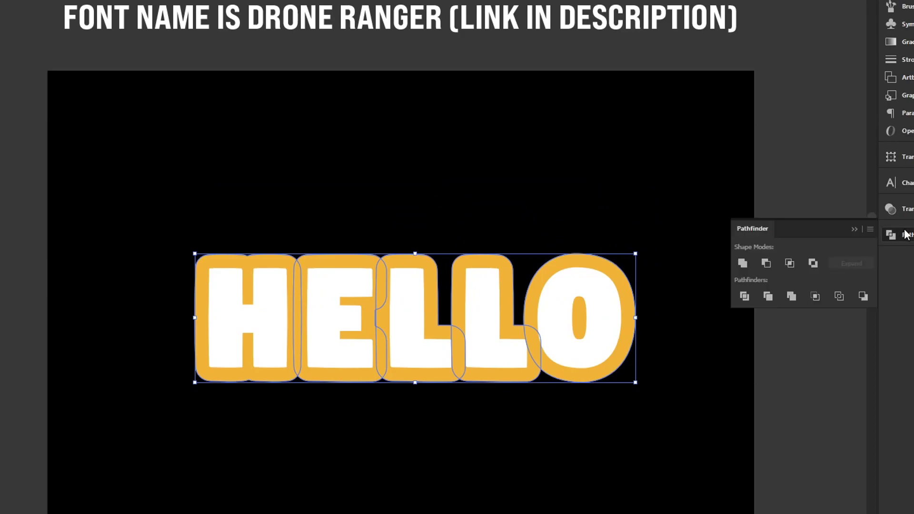
{"action": "left_click", "coordinate": [743, 264]}
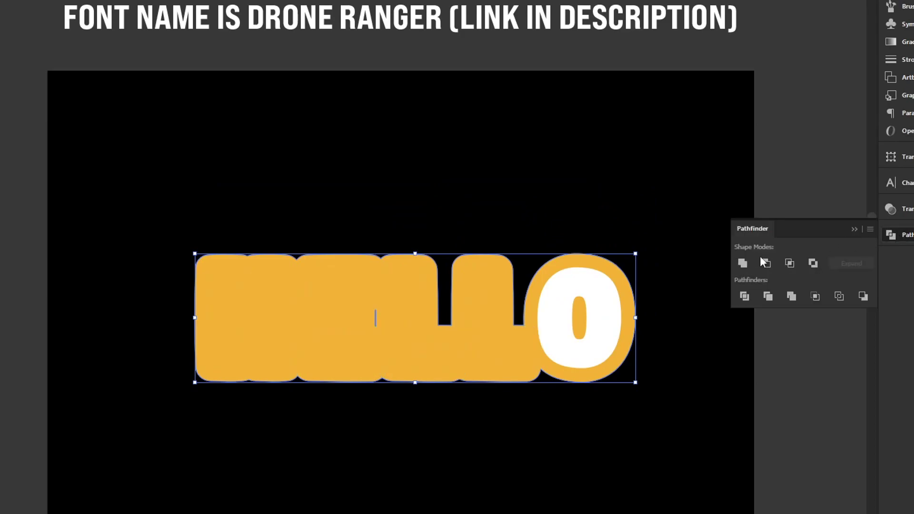
{"action": "key", "text": "ctrl"}
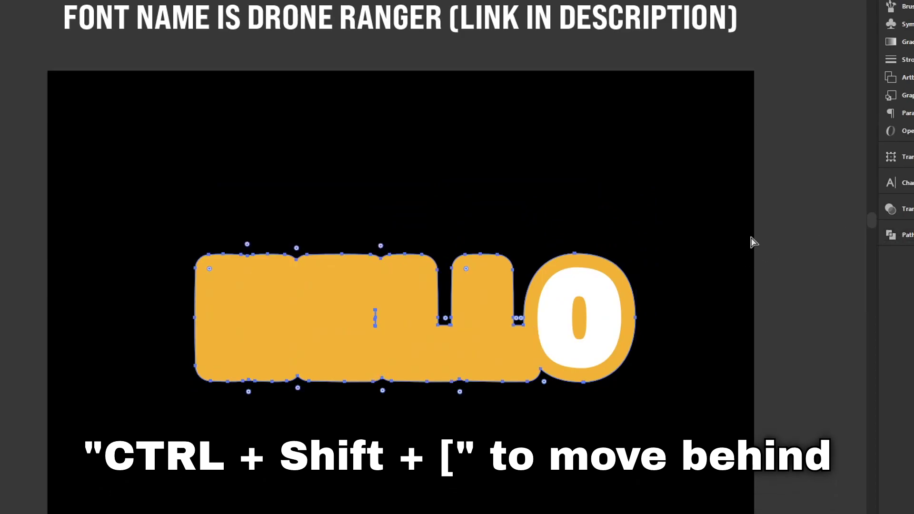
{"action": "key", "text": "ctrl+shift+bracketleft"}
{"action": "key", "text": "v"}
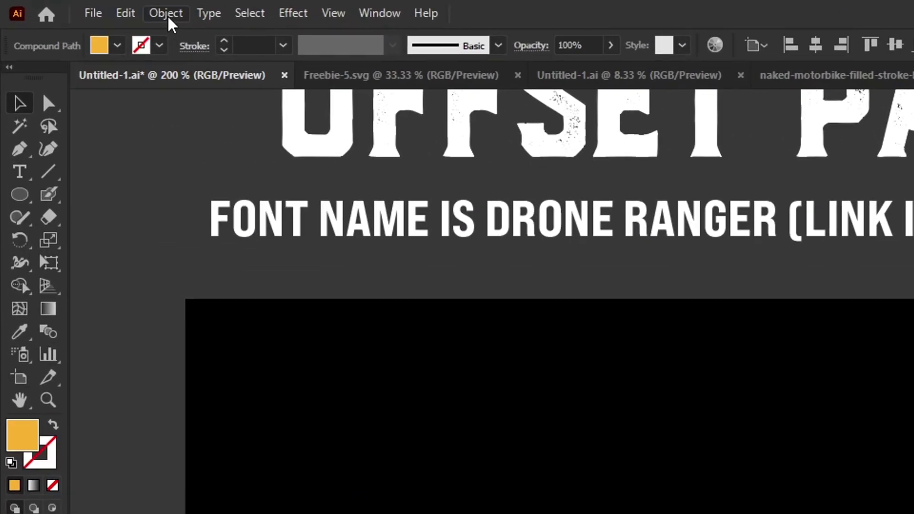
Step: Offset the merged light orange shape by 9 px with Round joins and fill the new outline with darker orange
{"action": "left_click", "coordinate": [83, 6]}
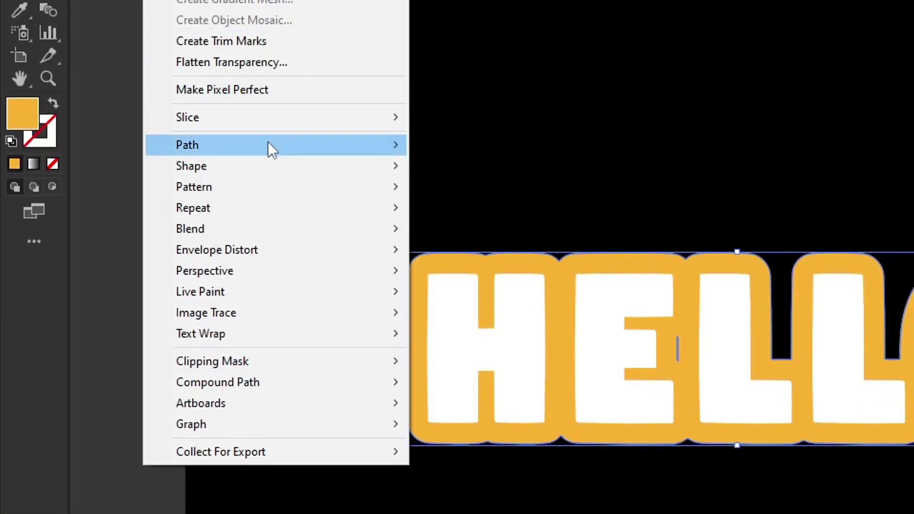
{"action": "mouse_move", "coordinate": [267, 142]}
{"action": "left_click", "coordinate": [481, 218]}
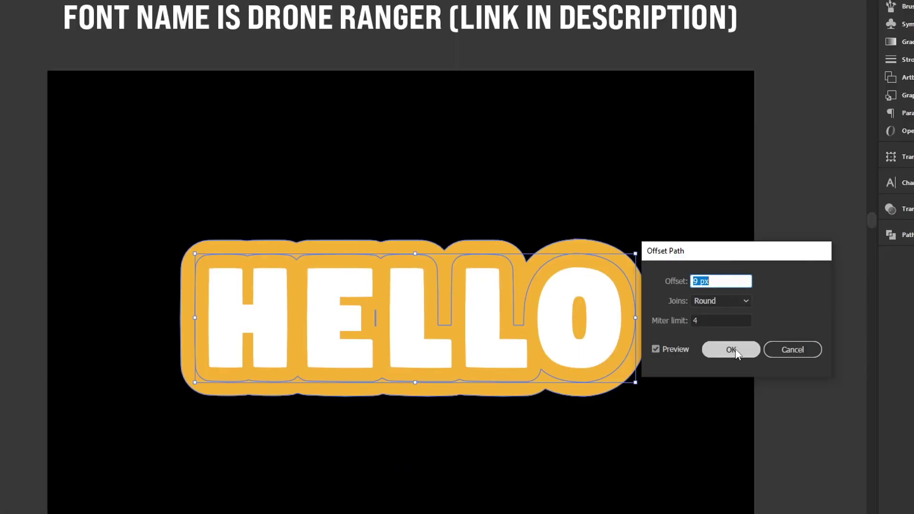
{"action": "left_click", "coordinate": [732, 349]}
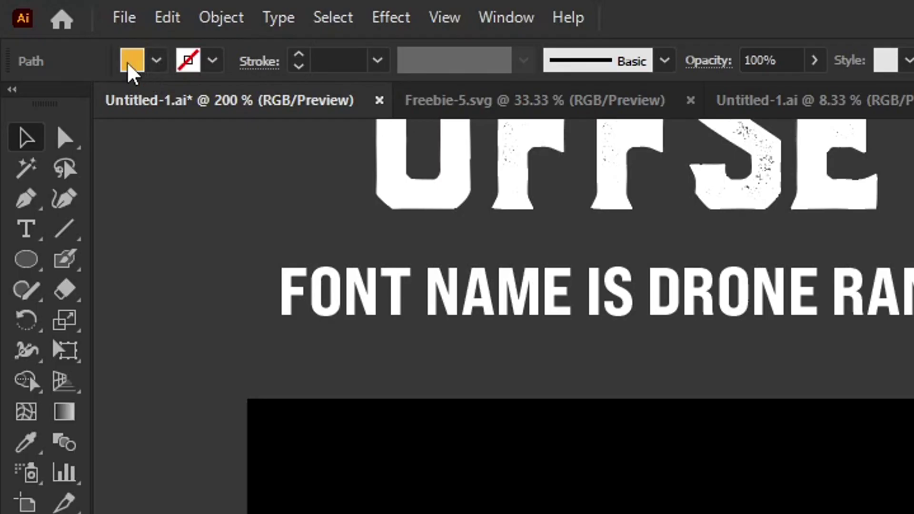
{"action": "left_click", "coordinate": [156, 61]}
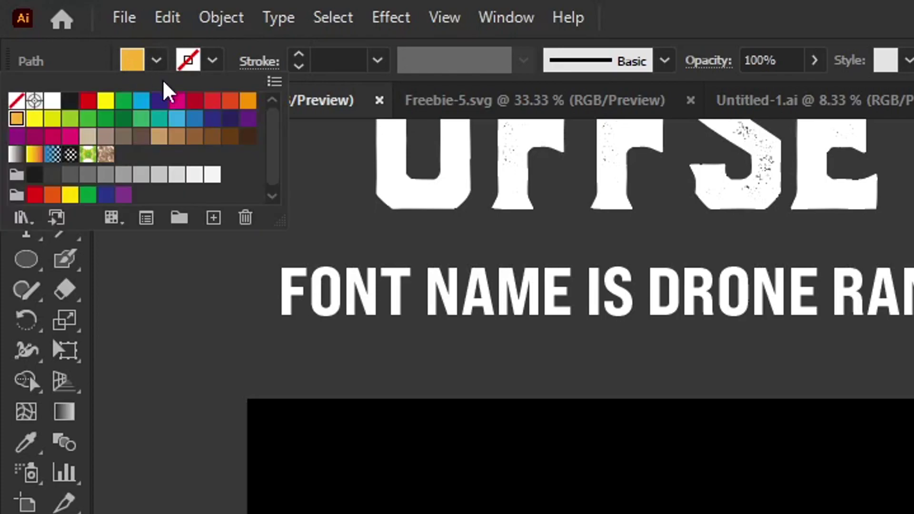
{"action": "left_click", "coordinate": [246, 101]}
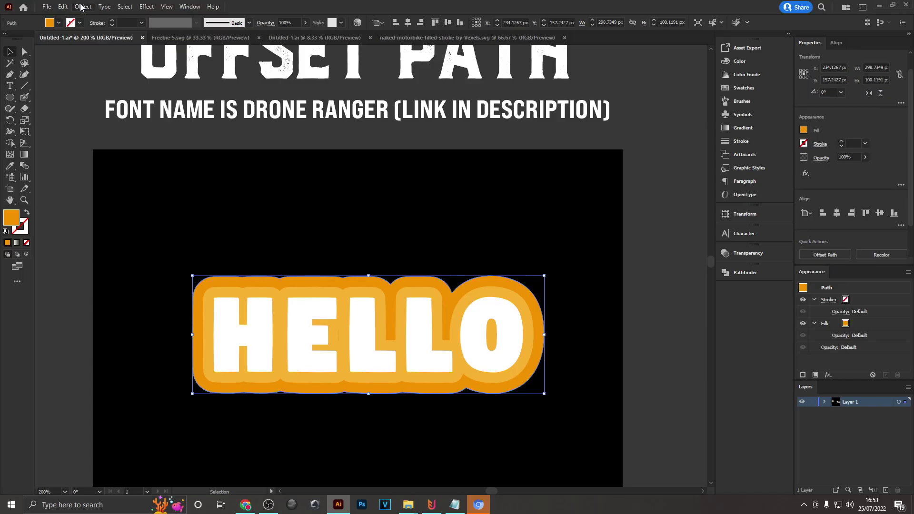
Step: Offset the darker orange outline by another 9 px and fill the outermost shape with red-orange
{"action": "left_click", "coordinate": [221, 17]}
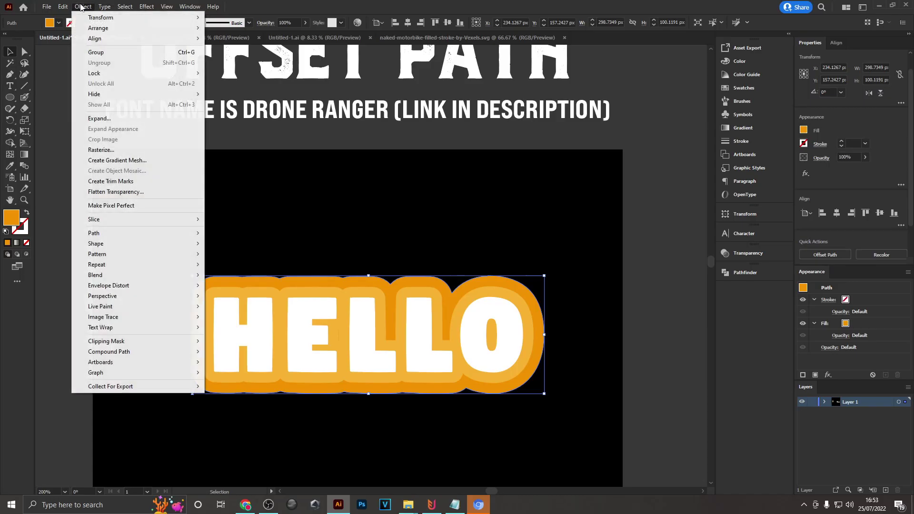
{"action": "mouse_move", "coordinate": [134, 234]}
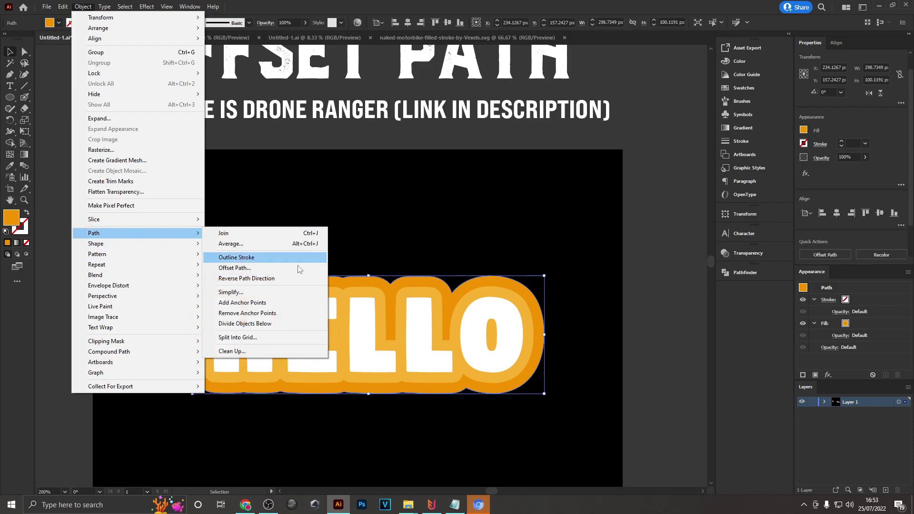
{"action": "left_click", "coordinate": [274, 268]}
{"action": "left_click", "coordinate": [600, 358]}
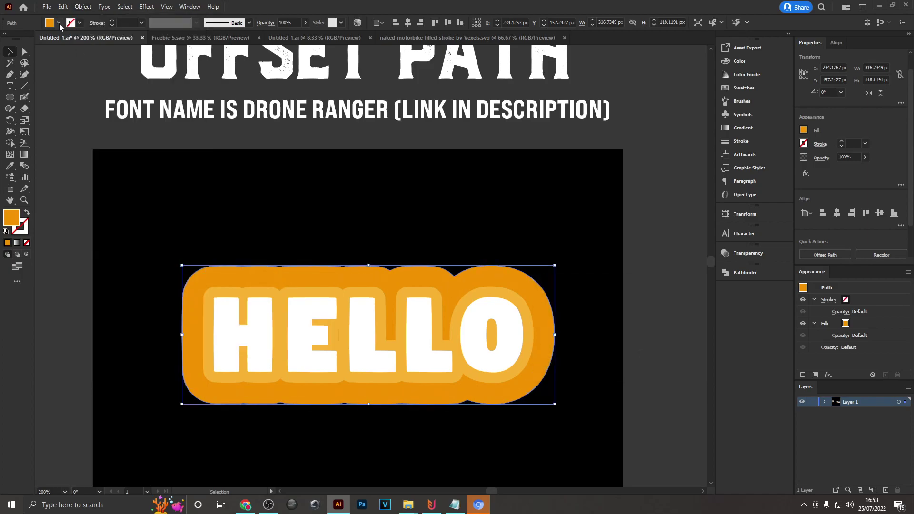
{"action": "left_click", "coordinate": [59, 23]}
{"action": "left_click", "coordinate": [87, 41]}
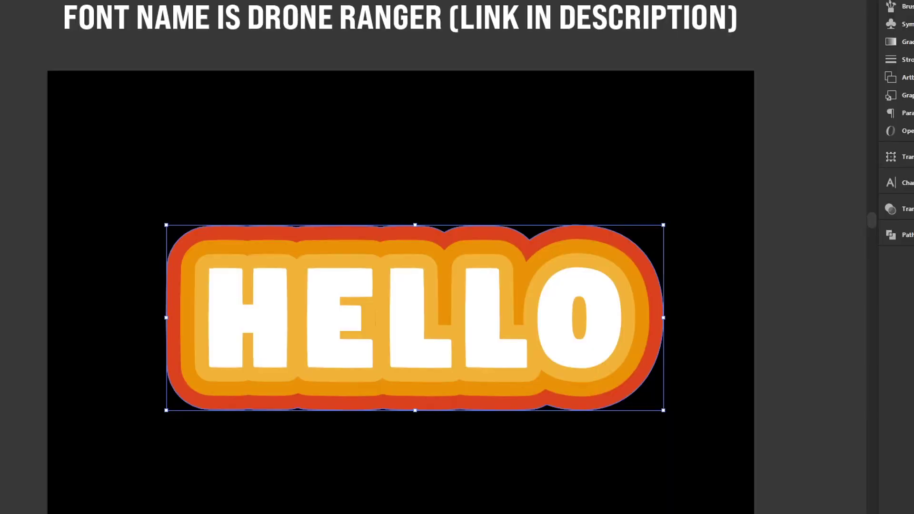
Step: Deselect the lettering and examine the layered outlines around HELLO up close and as a whole
{"action": "left_click", "coordinate": [719, 255]}
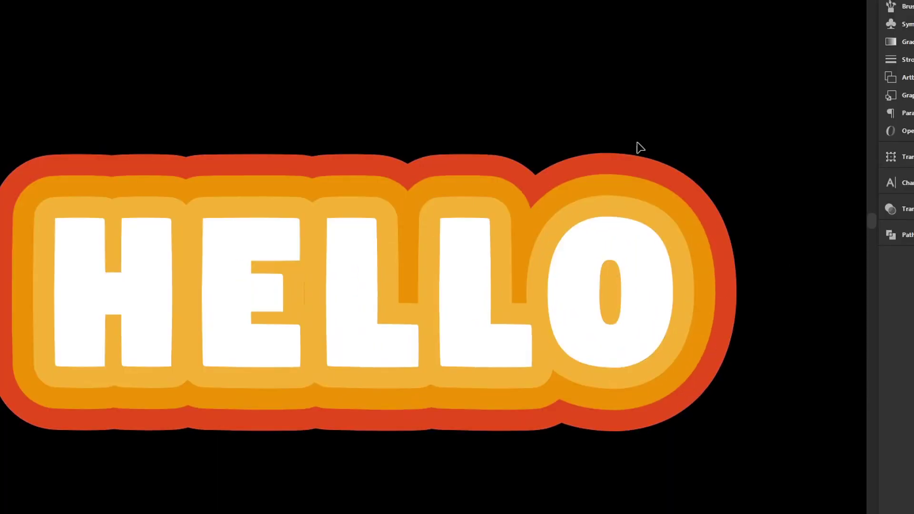
{"action": "scroll", "coordinate": [763, 143], "scroll_direction": "down", "scroll_amount": 1}
{"action": "left_click_drag", "start_coordinate": [774, 118], "coordinate": [721, 159]}
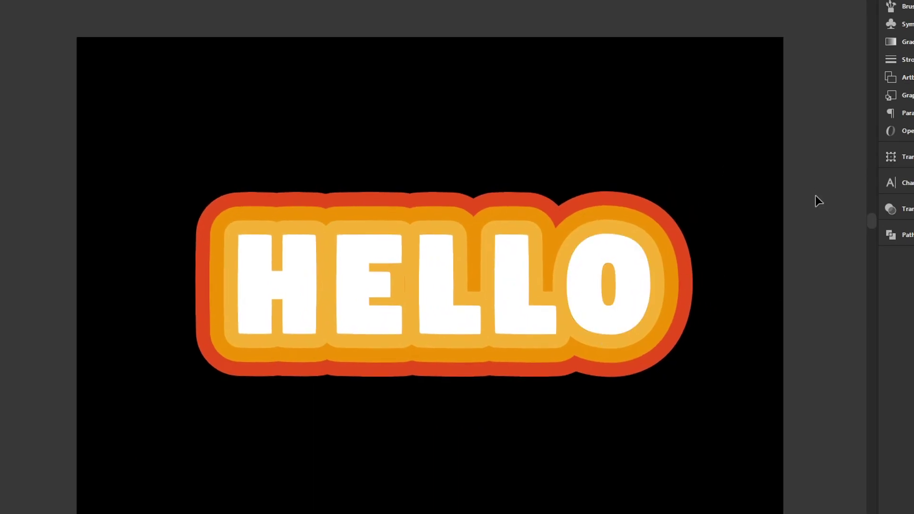
{"action": "scroll", "coordinate": [724, 262], "scroll_direction": "up", "scroll_amount": 1}
{"action": "left_click_drag", "start_coordinate": [443, 102], "coordinate": [534, 120]}
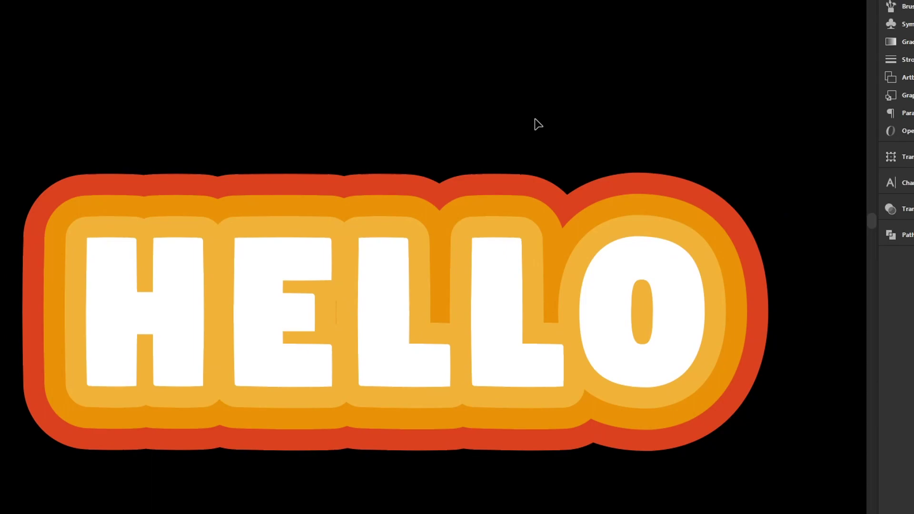
{"action": "scroll", "coordinate": [536, 123], "scroll_direction": "down", "scroll_amount": 1}
{"action": "left_click_drag", "start_coordinate": [551, 98], "coordinate": [513, 157]}
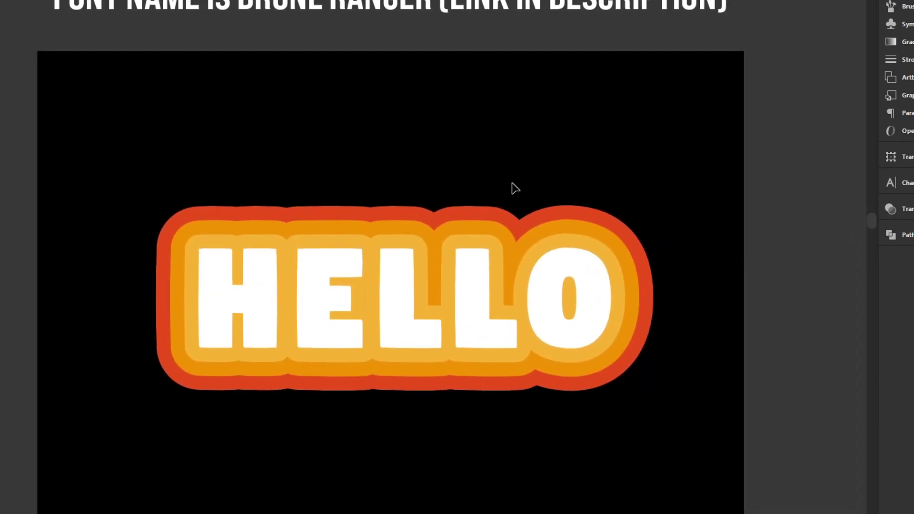